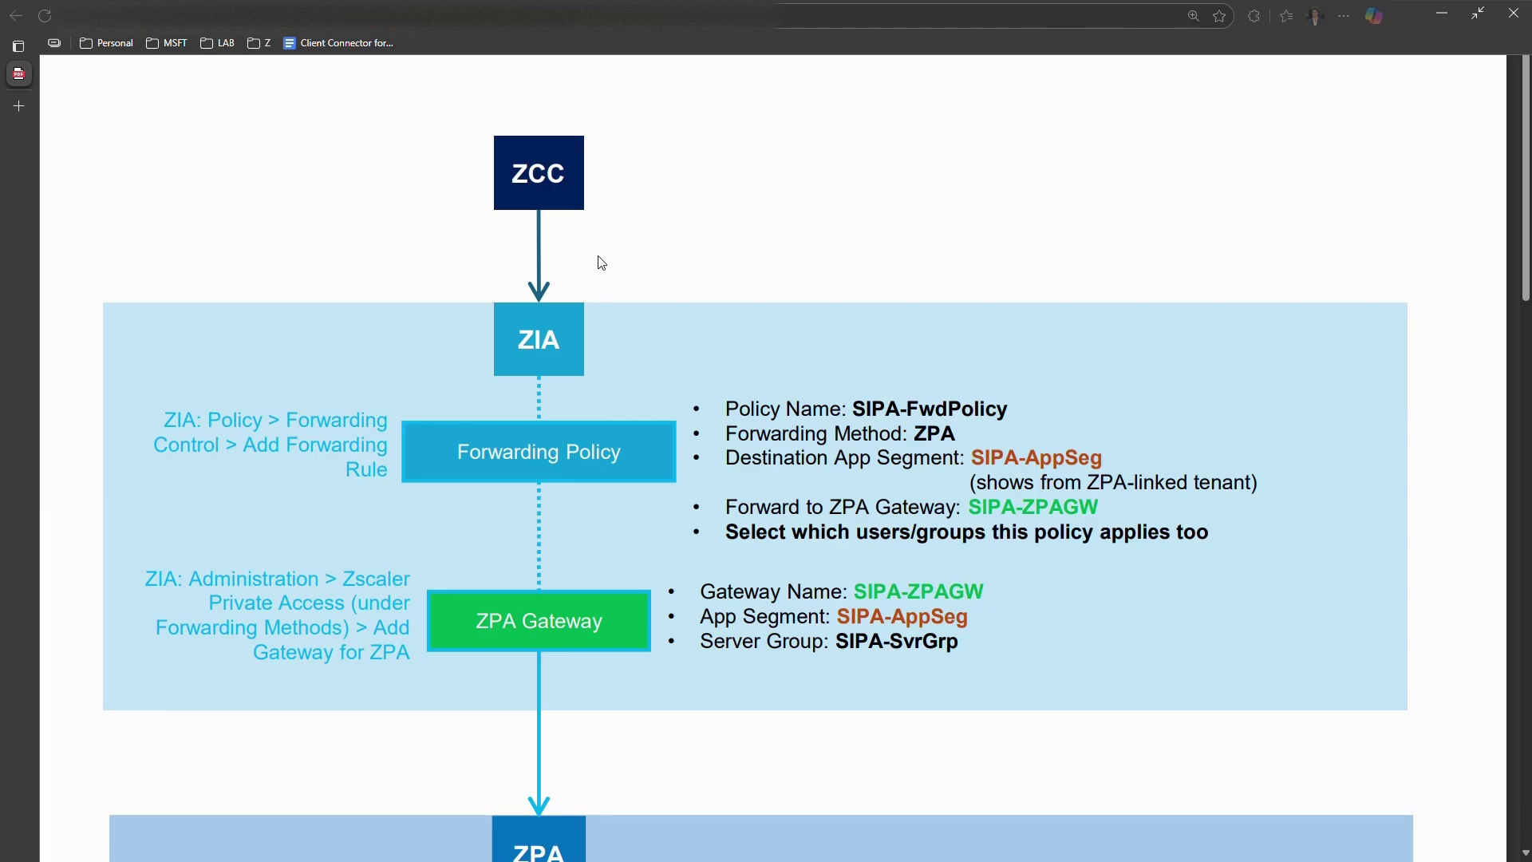
Step: Show the SIPA diagram full screen, highlighting ZPA, ZPA Gateway and the destination app segment
key(F11)
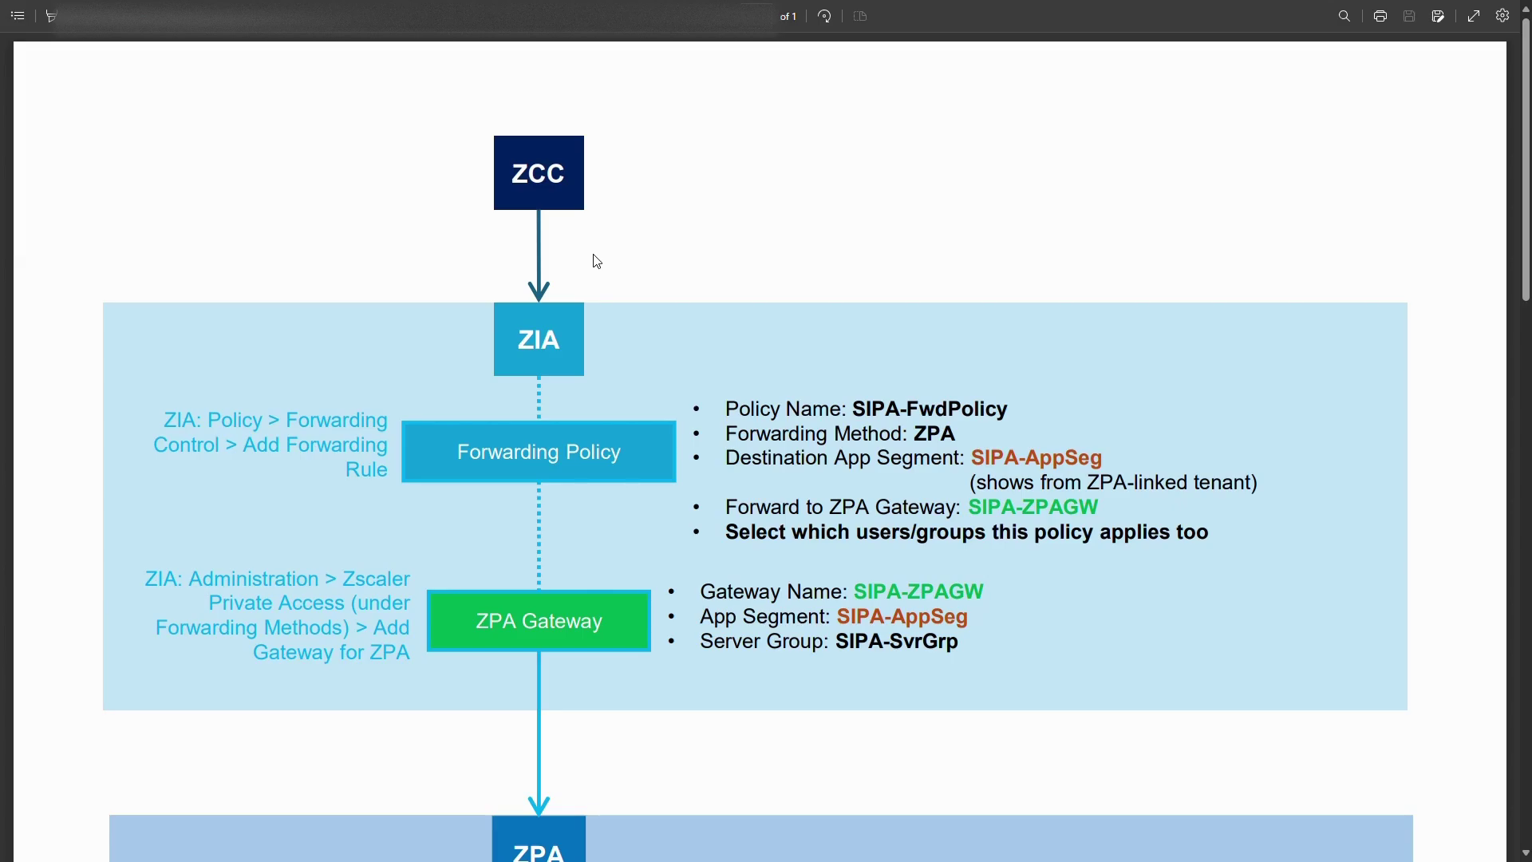
scroll(629, 332, down, 1)
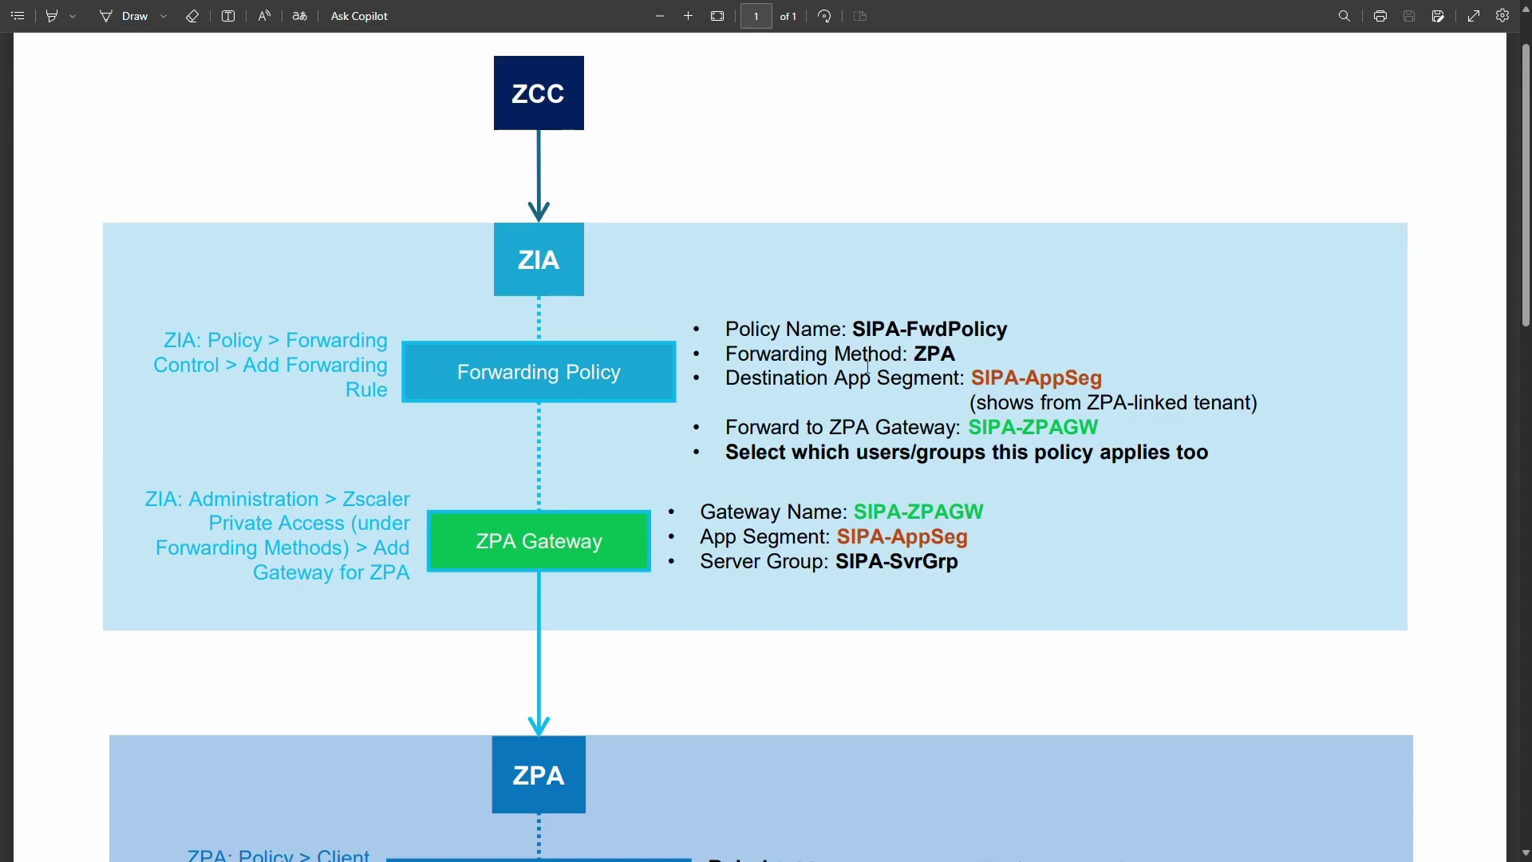
drag(918, 354, 956, 353)
drag(825, 431, 953, 438)
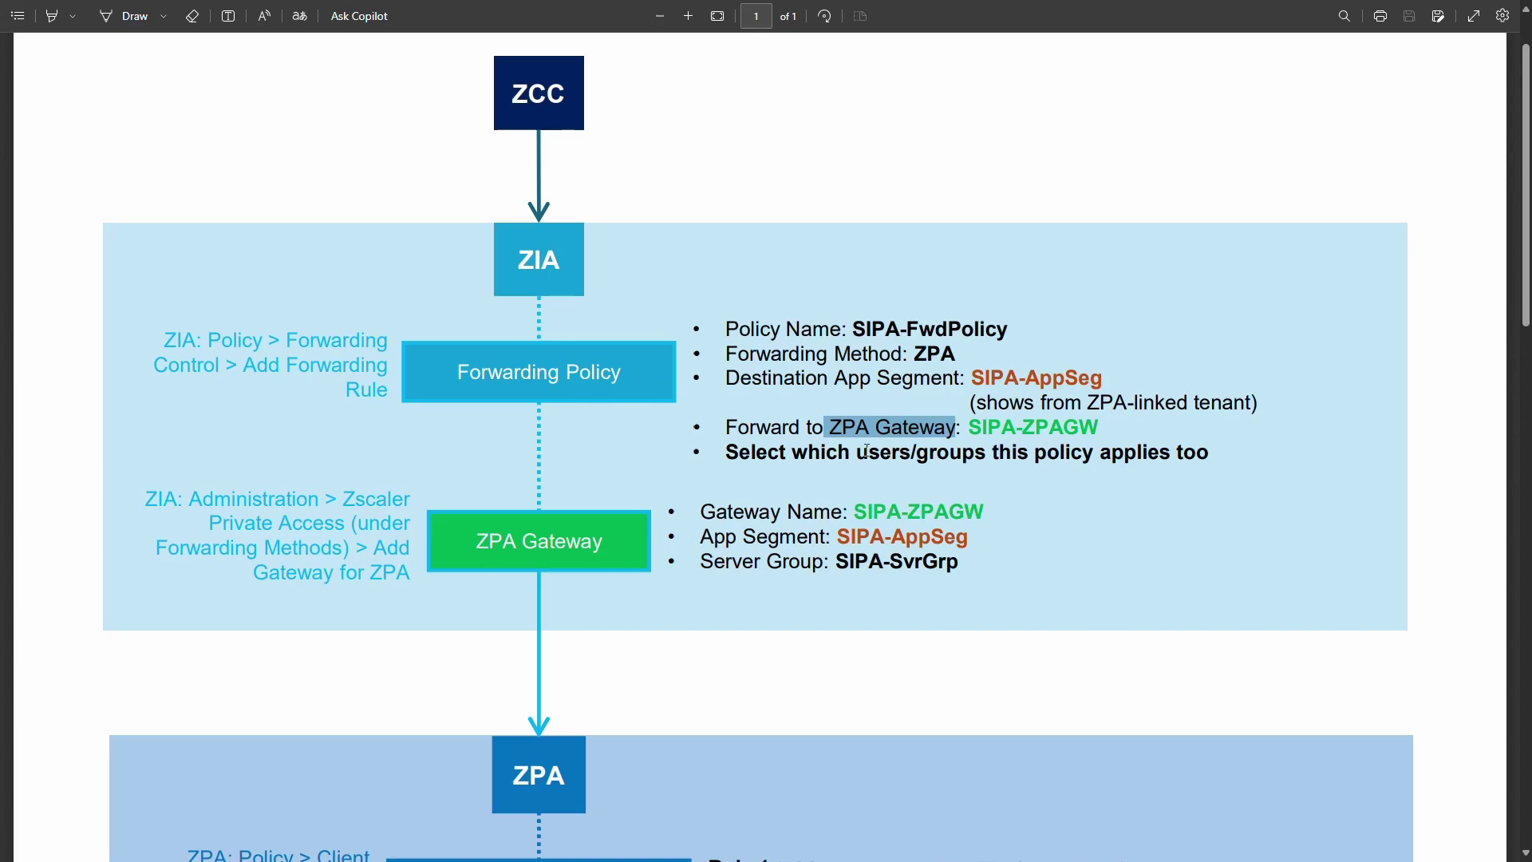
drag(974, 377, 1091, 378)
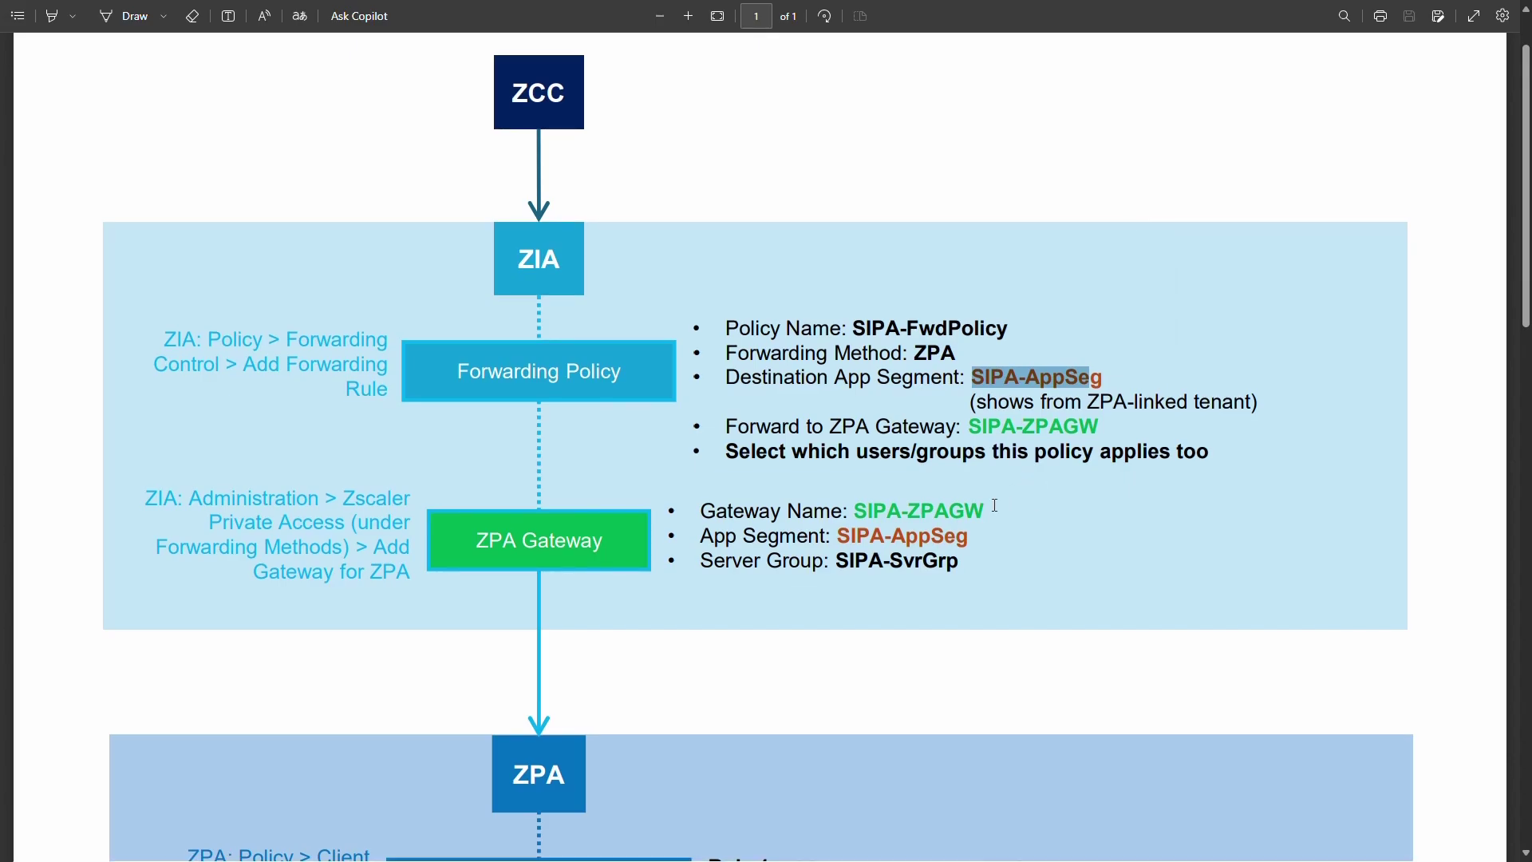
scroll(998, 505, down, 1)
scroll(996, 505, down, 7)
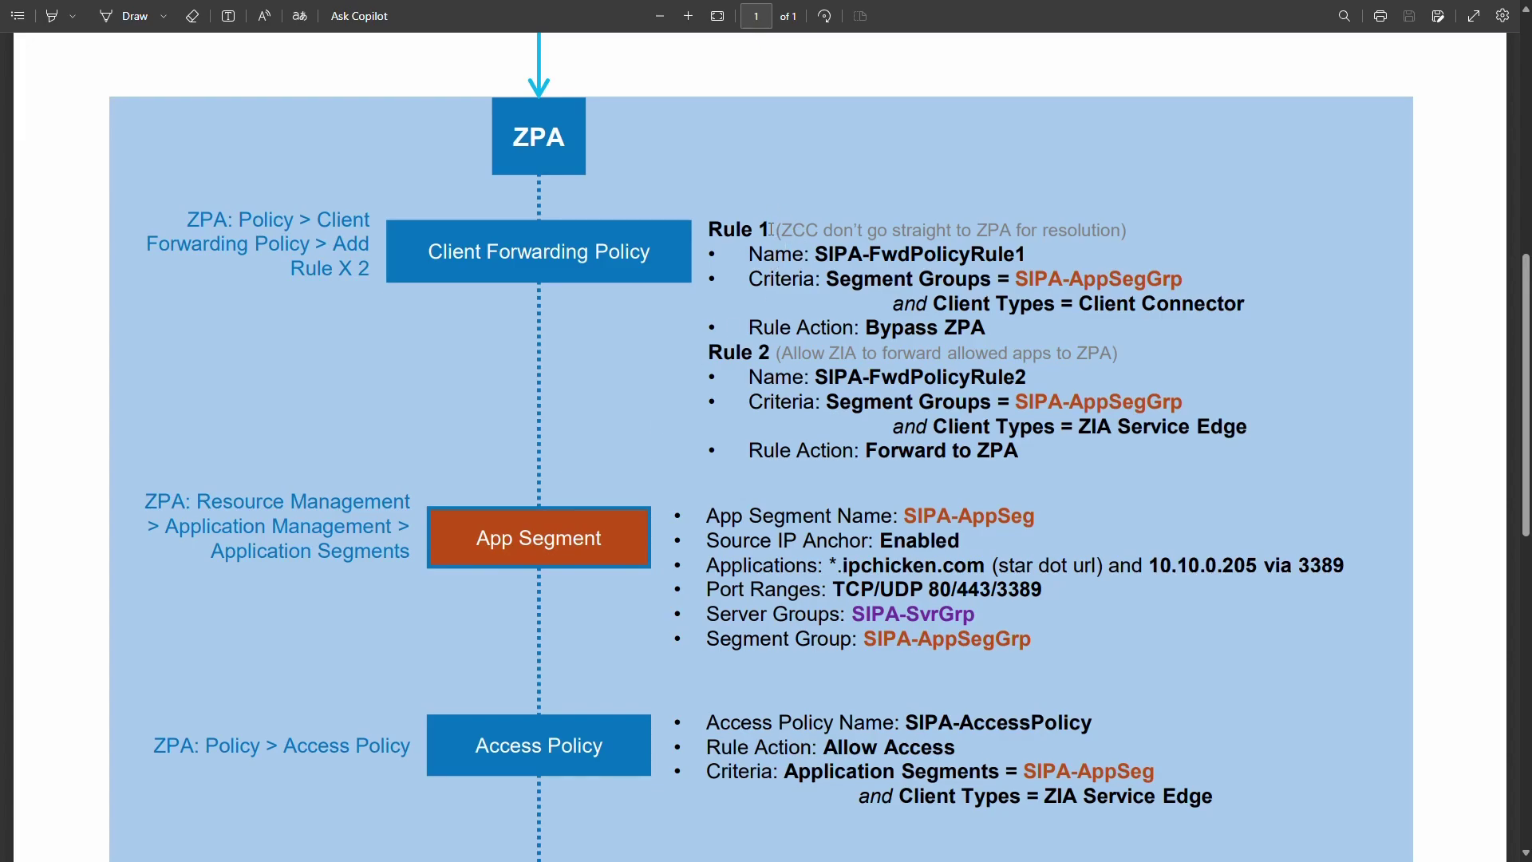
Step: Highlight Rule 1's name, SIPA-AppSegGrp, Bypass ZPA action and note, then Rule 2's note
drag(899, 254, 1026, 254)
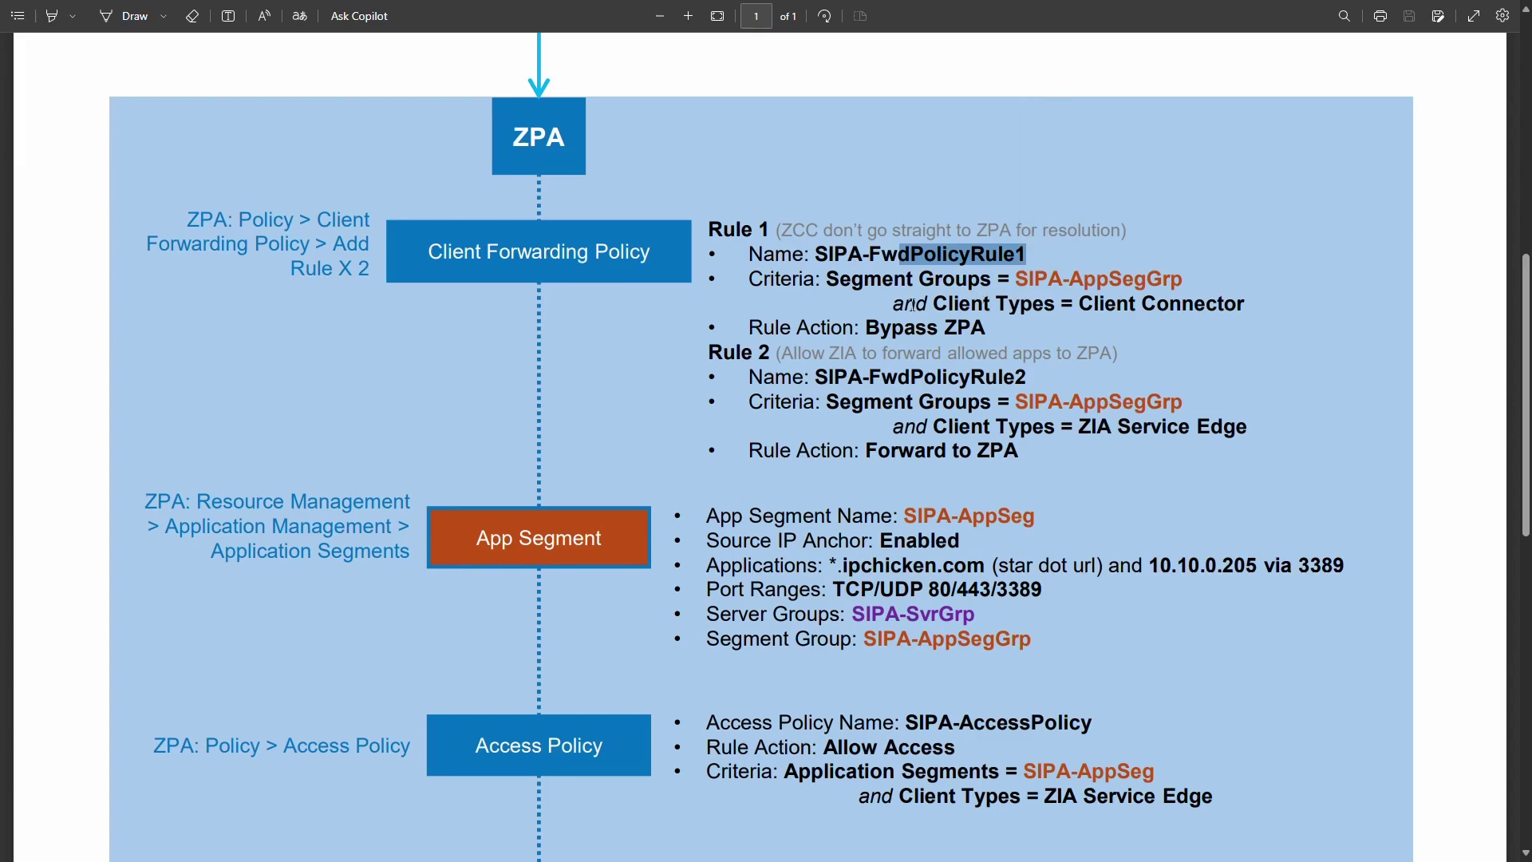
drag(1015, 280, 1181, 281)
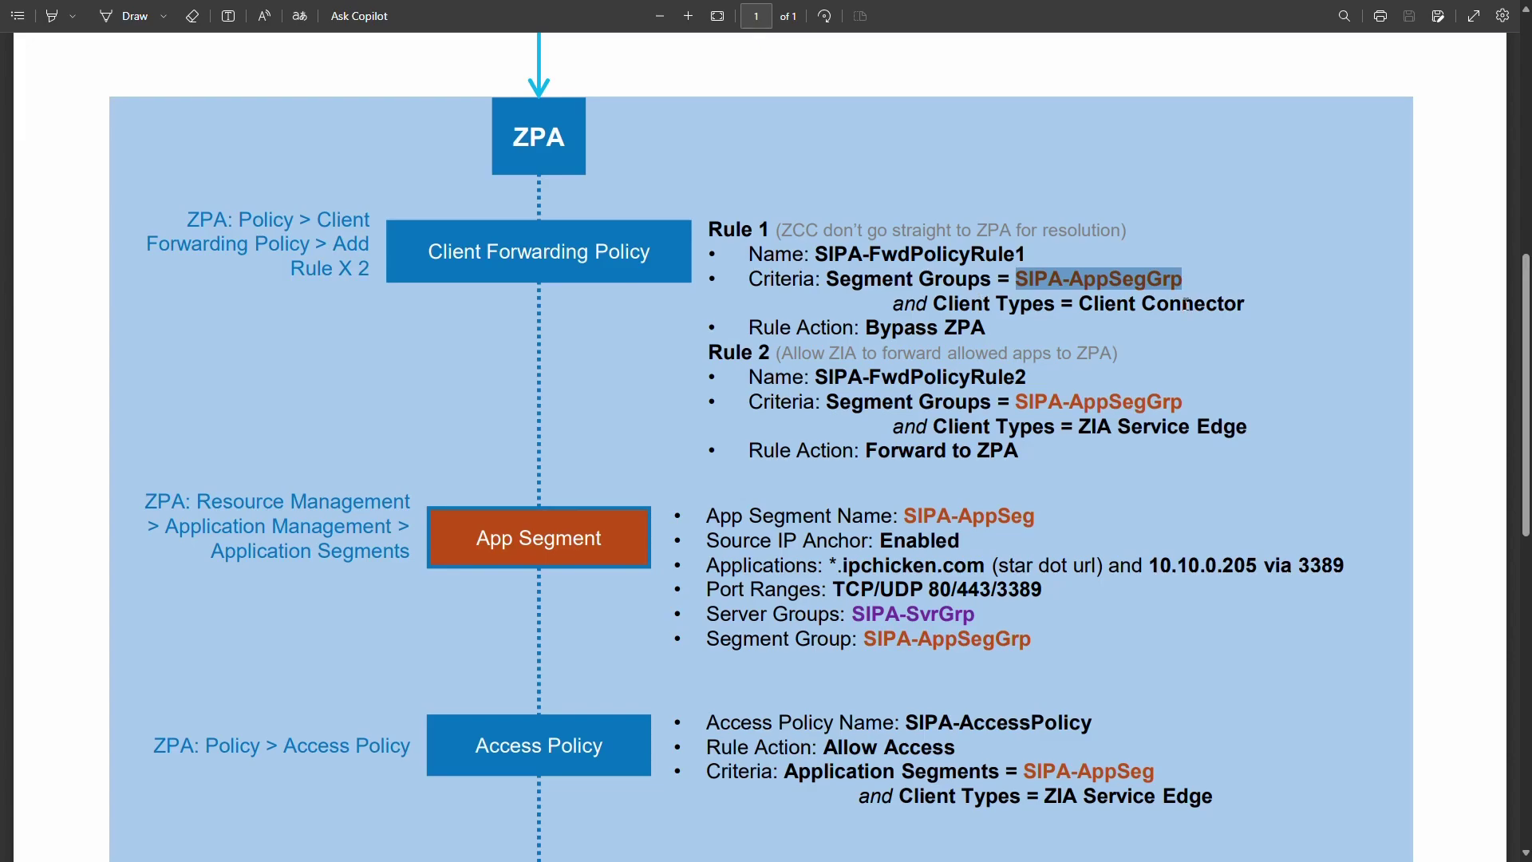
drag(865, 329, 990, 331)
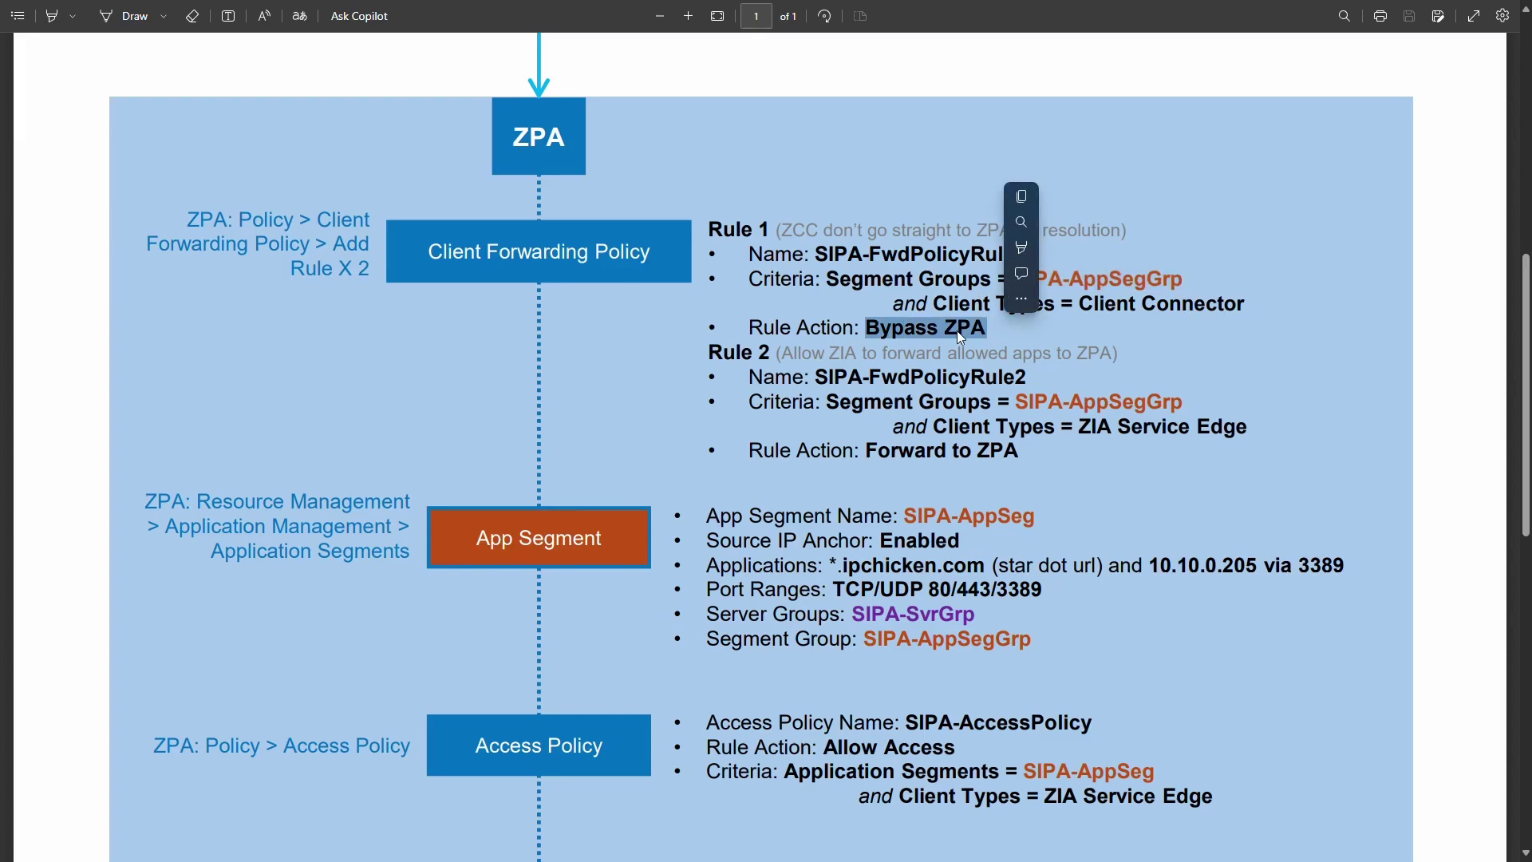
drag(778, 230, 1177, 207)
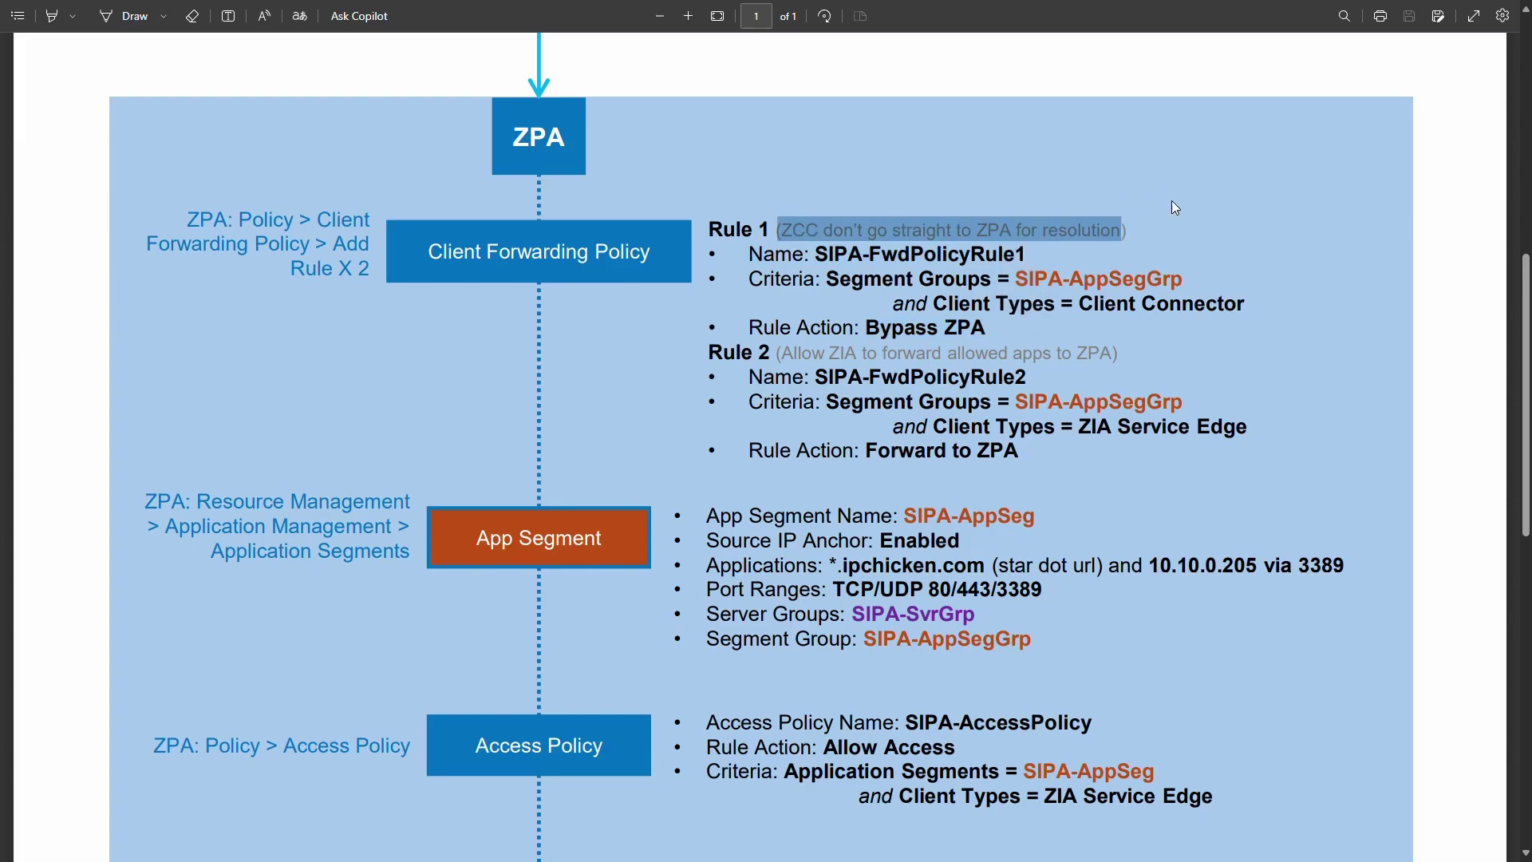
click(806, 231)
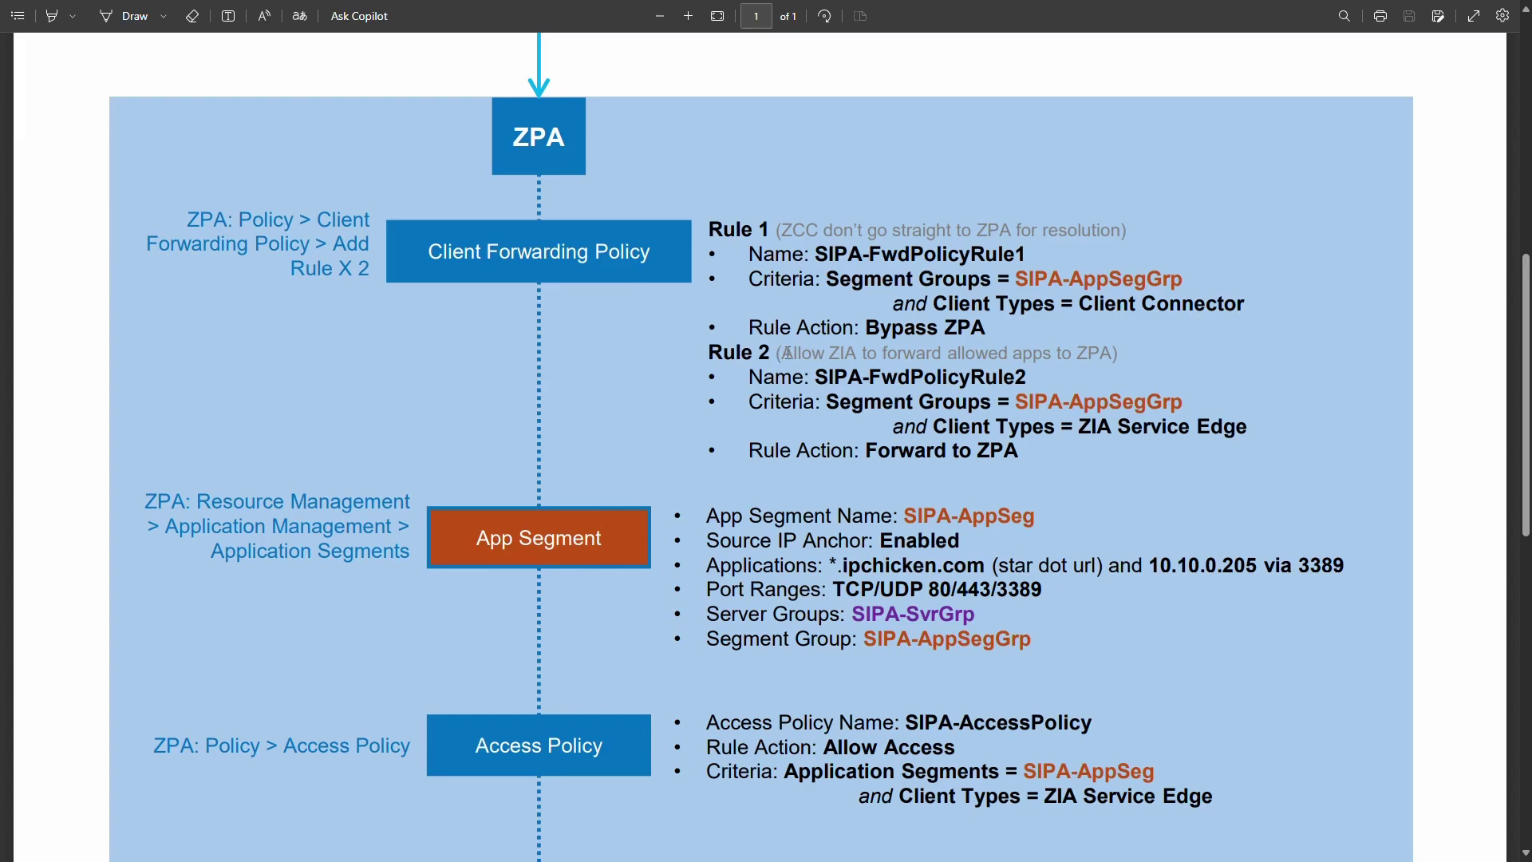
drag(788, 353, 1124, 361)
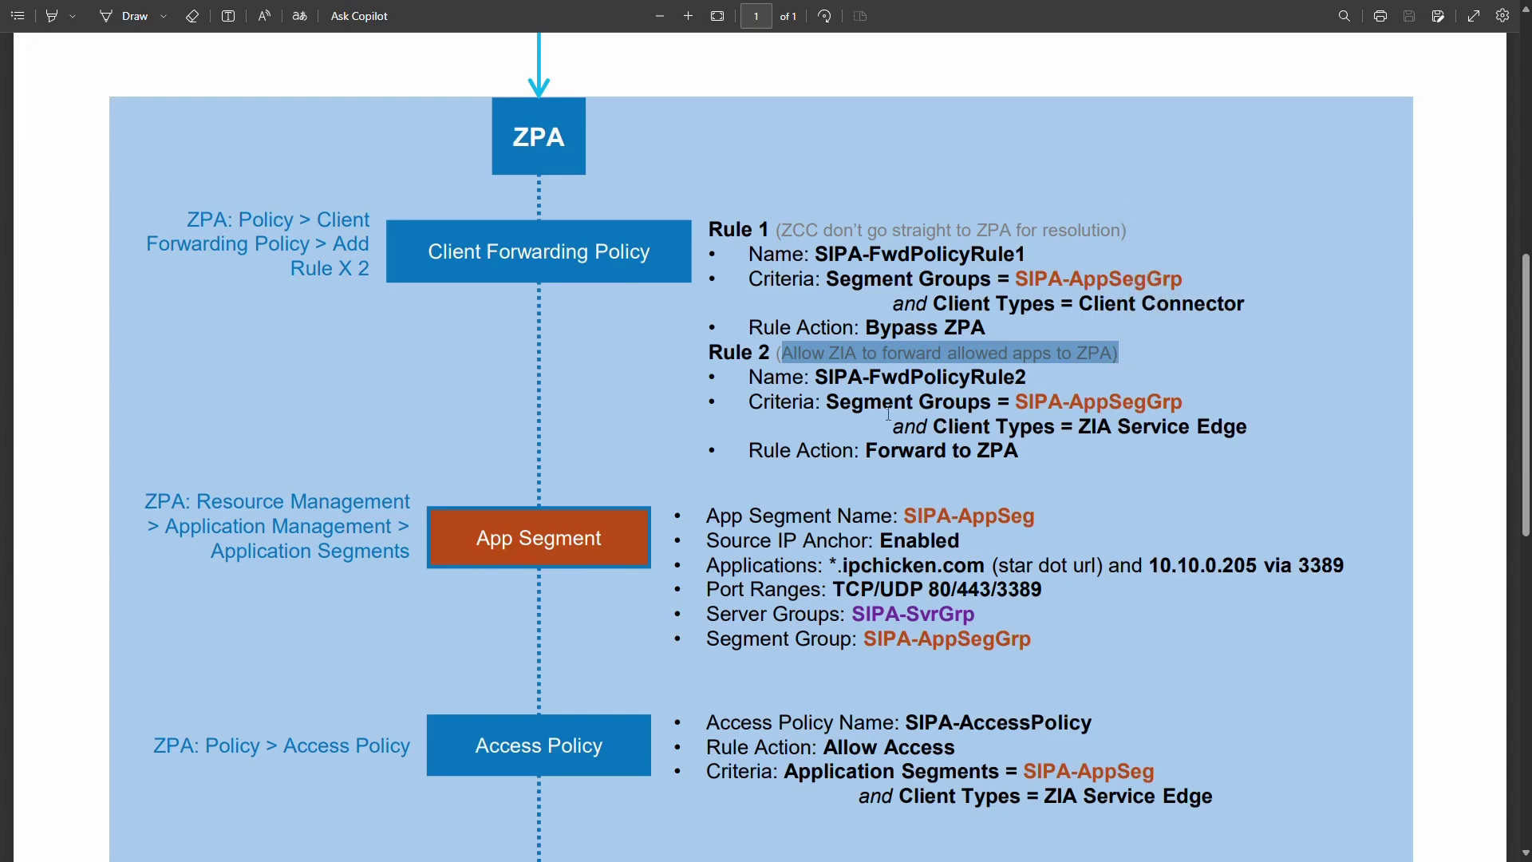
scroll(888, 413, down, 4)
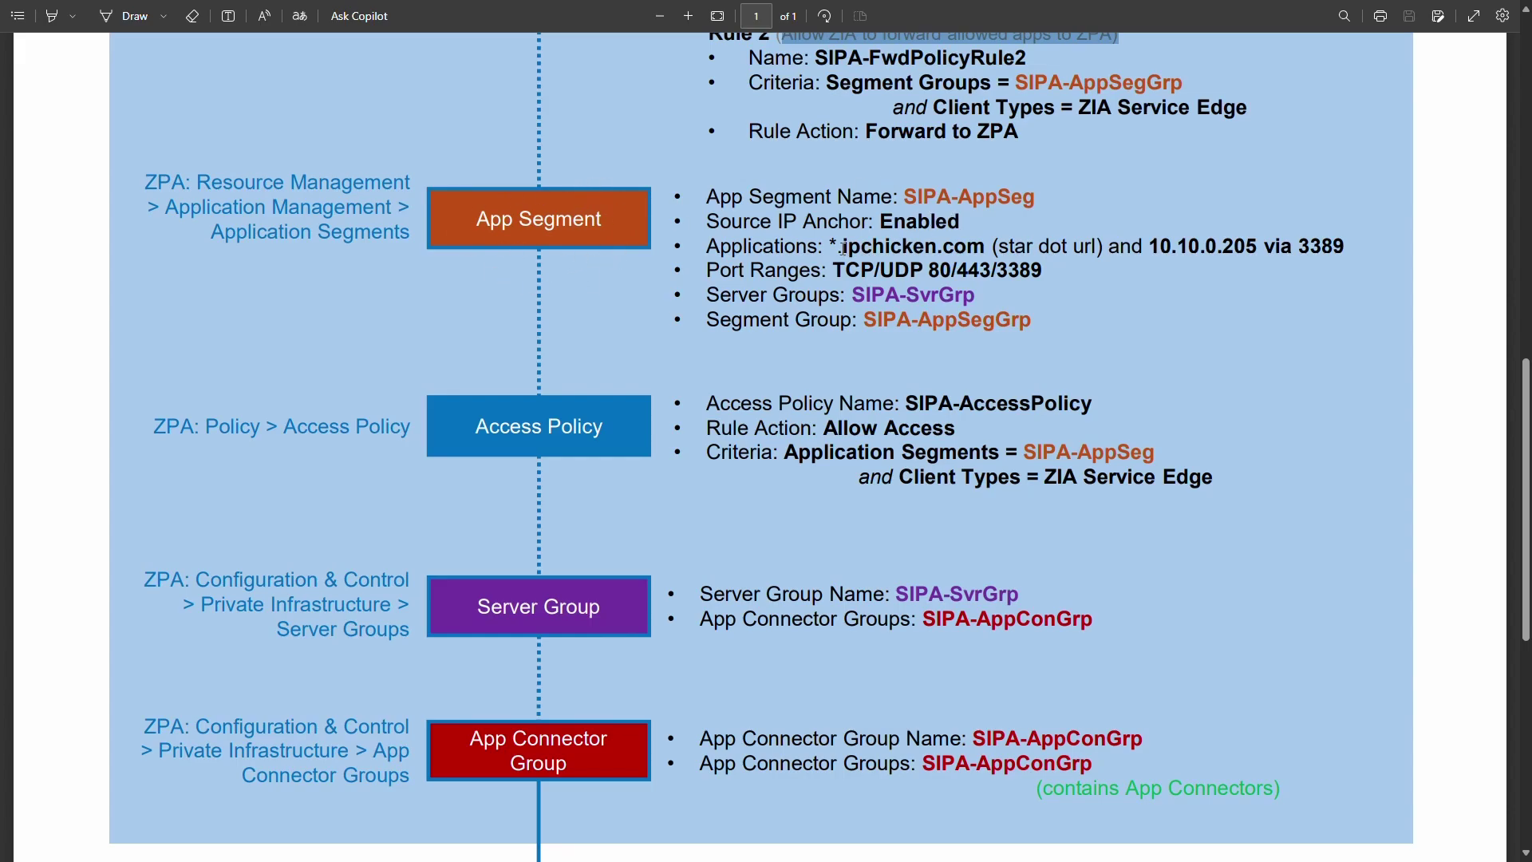
drag(828, 246, 1030, 249)
click(1152, 249)
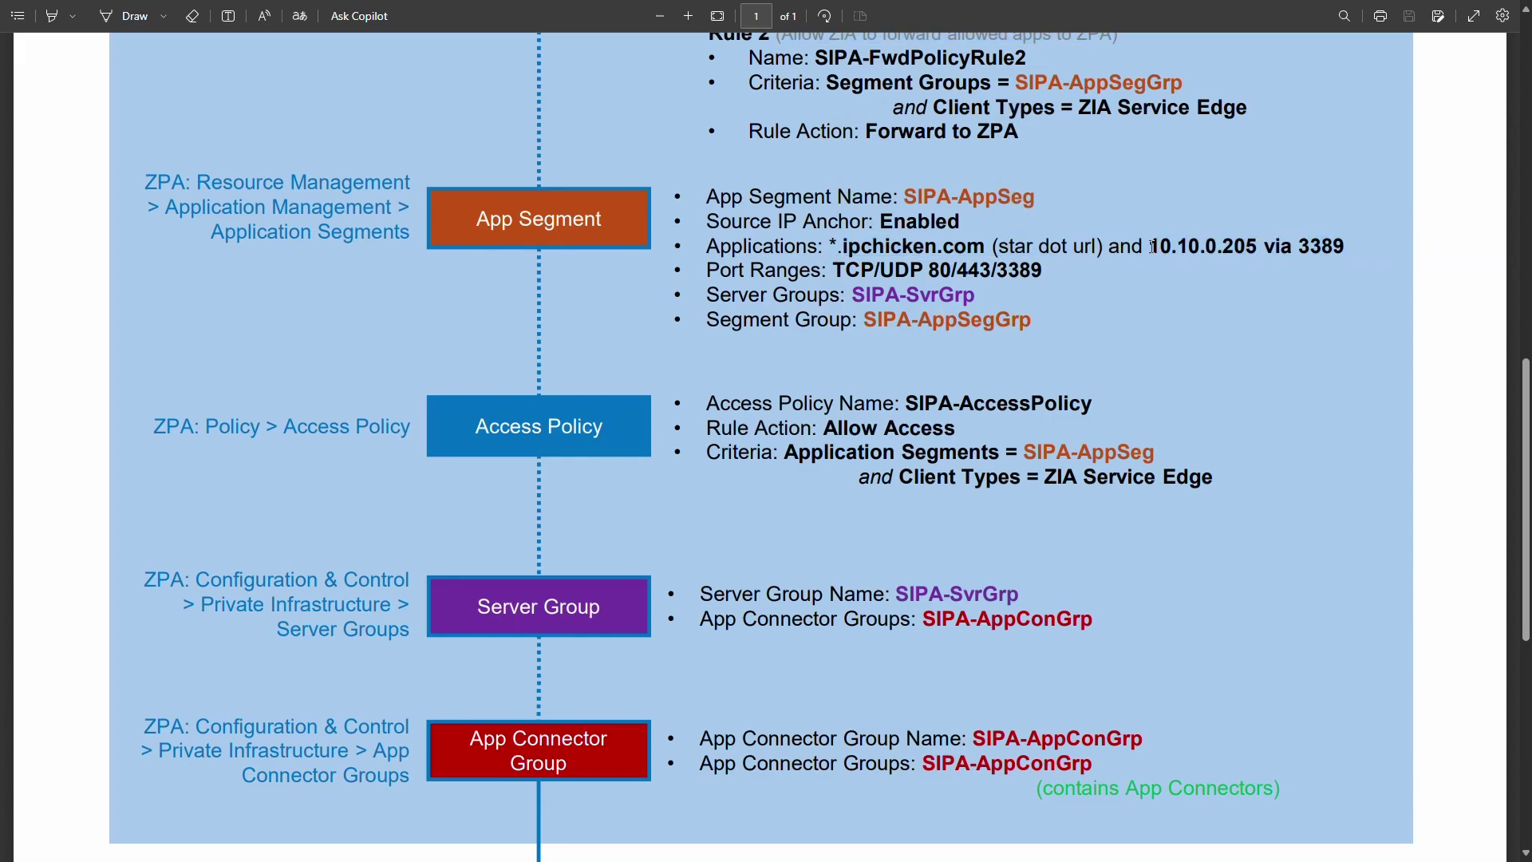
drag(1166, 246, 1352, 248)
click(738, 268)
drag(739, 268, 838, 270)
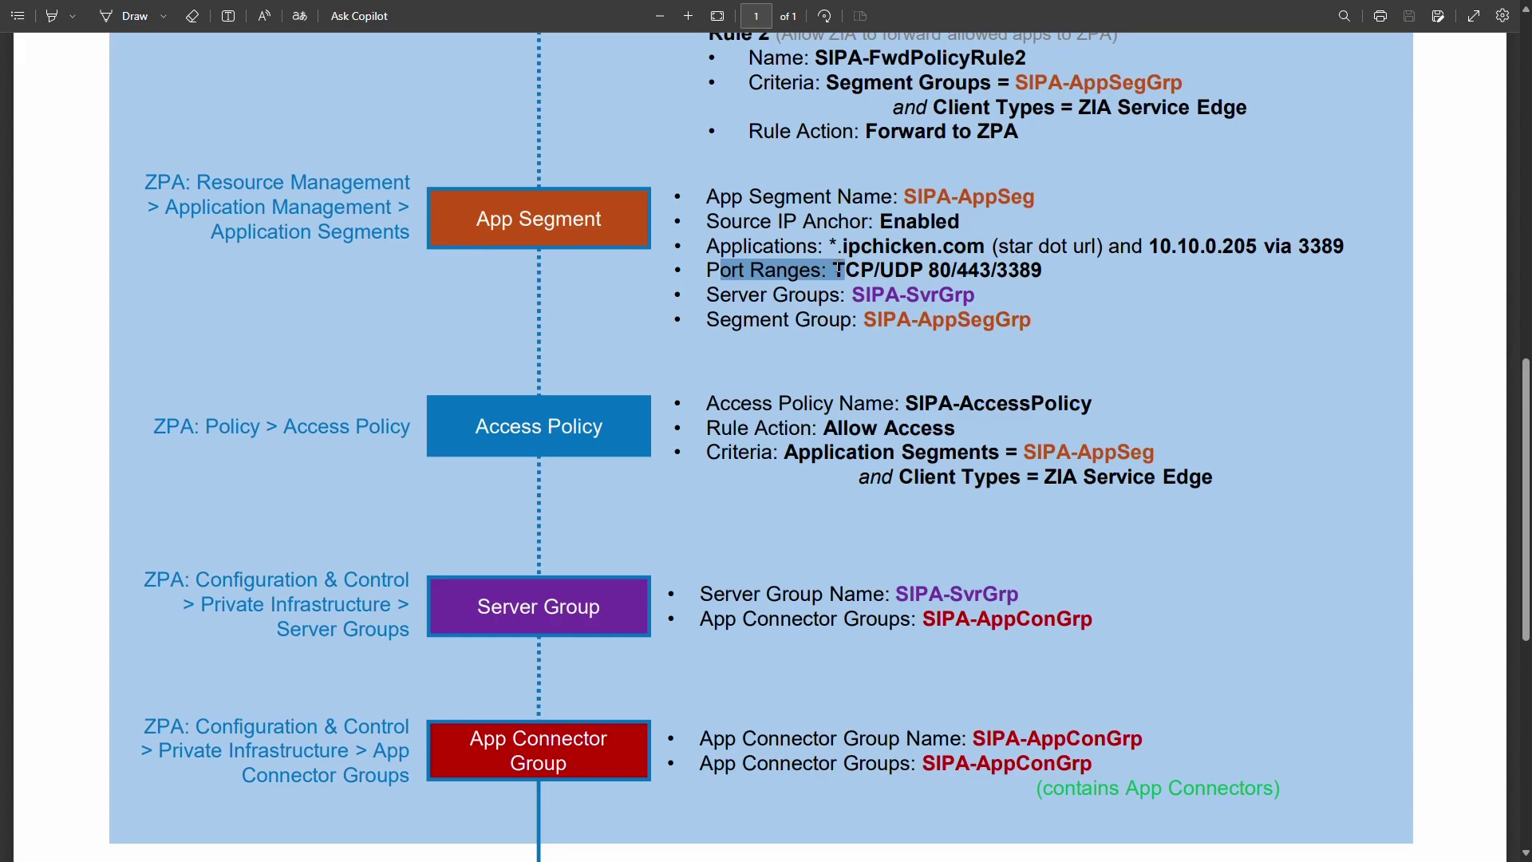
click(928, 254)
drag(983, 246, 826, 246)
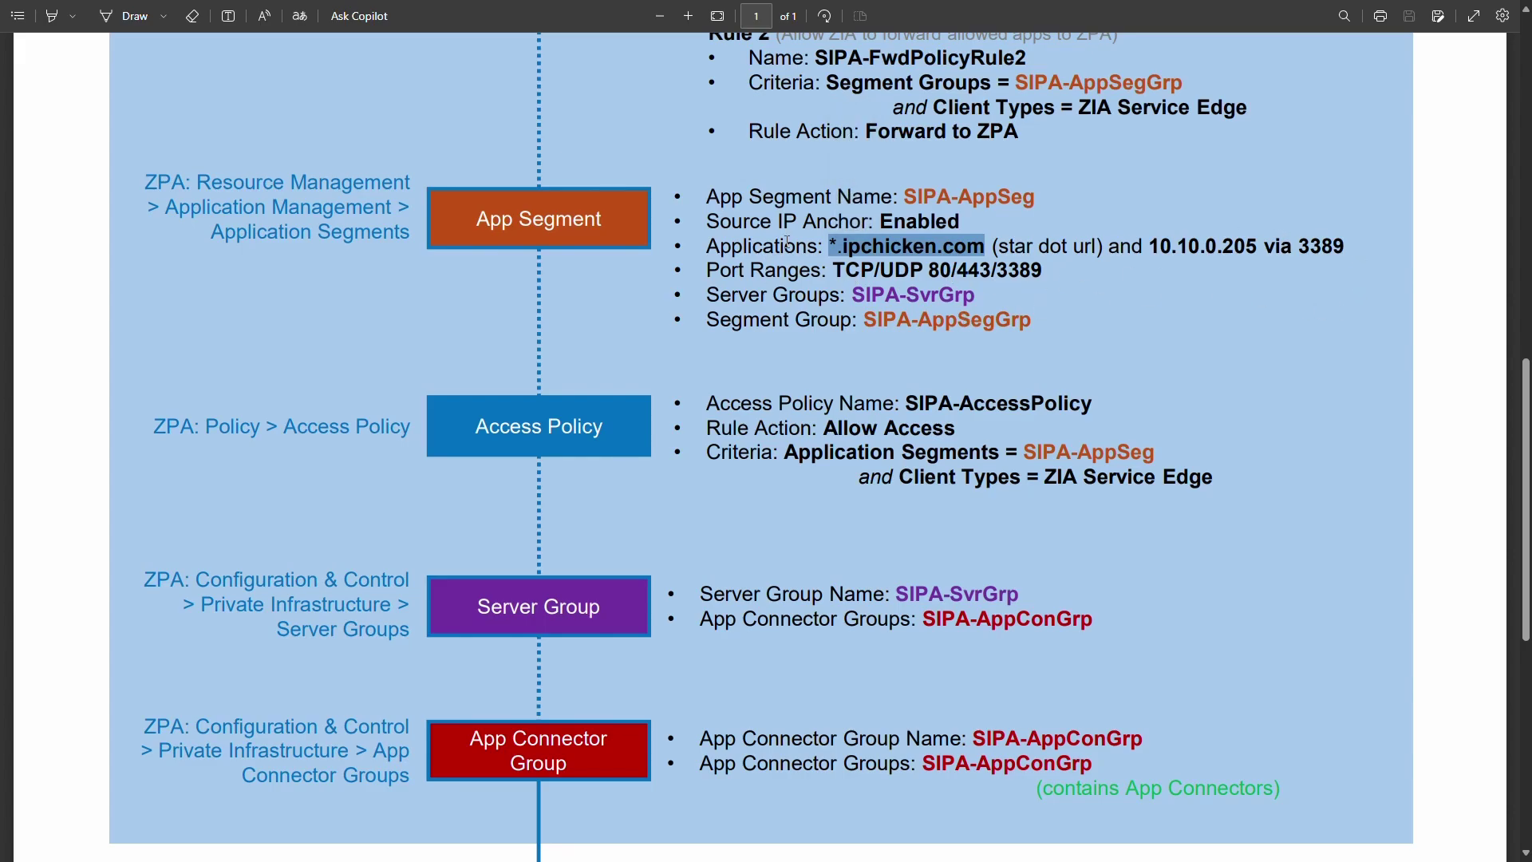
drag(833, 243, 1021, 230)
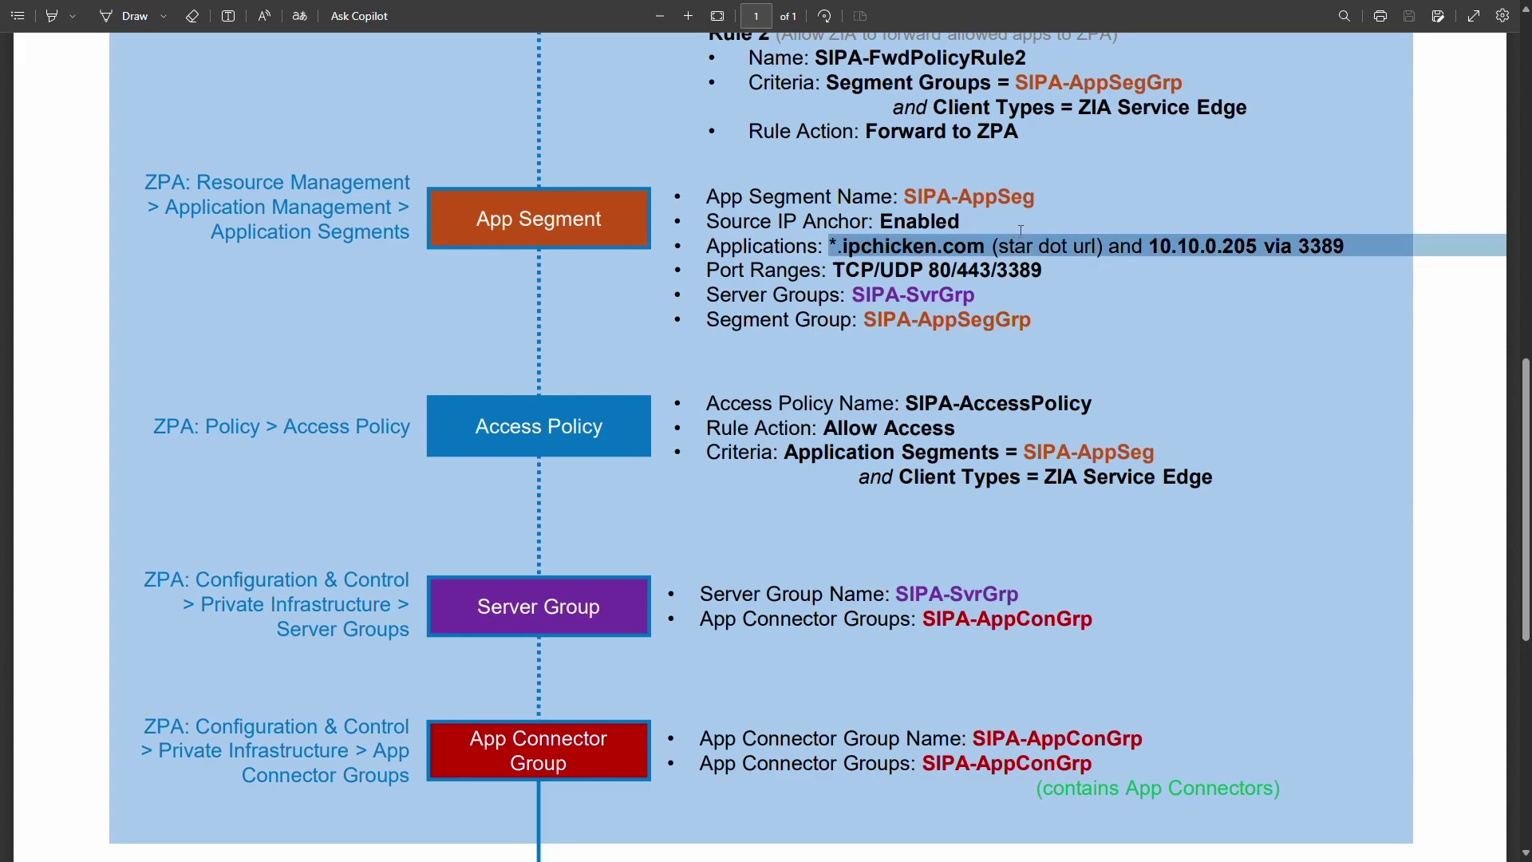
drag(845, 271, 1032, 271)
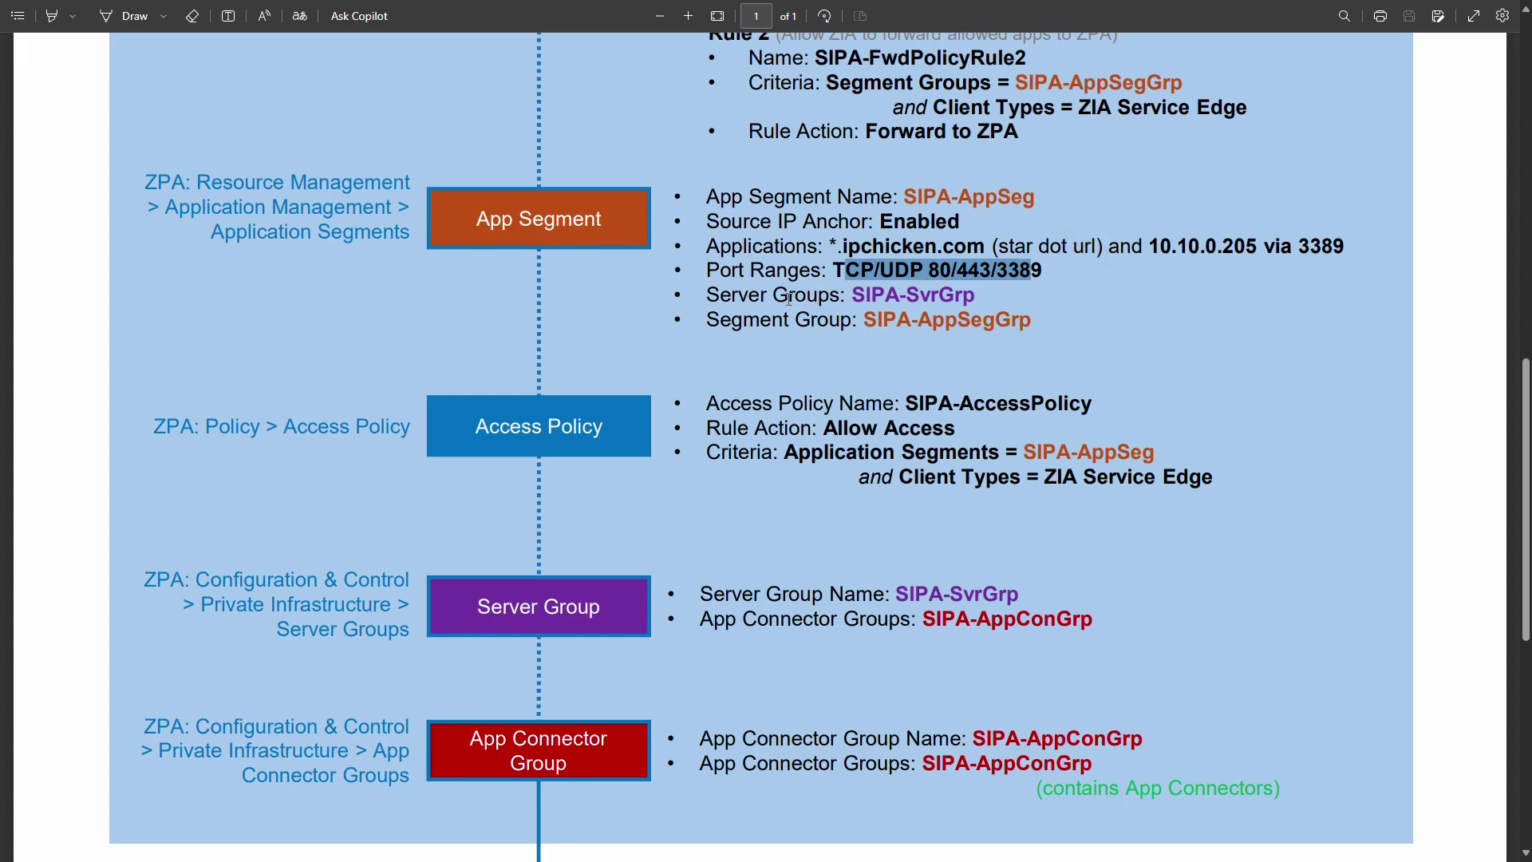
drag(807, 295, 722, 295)
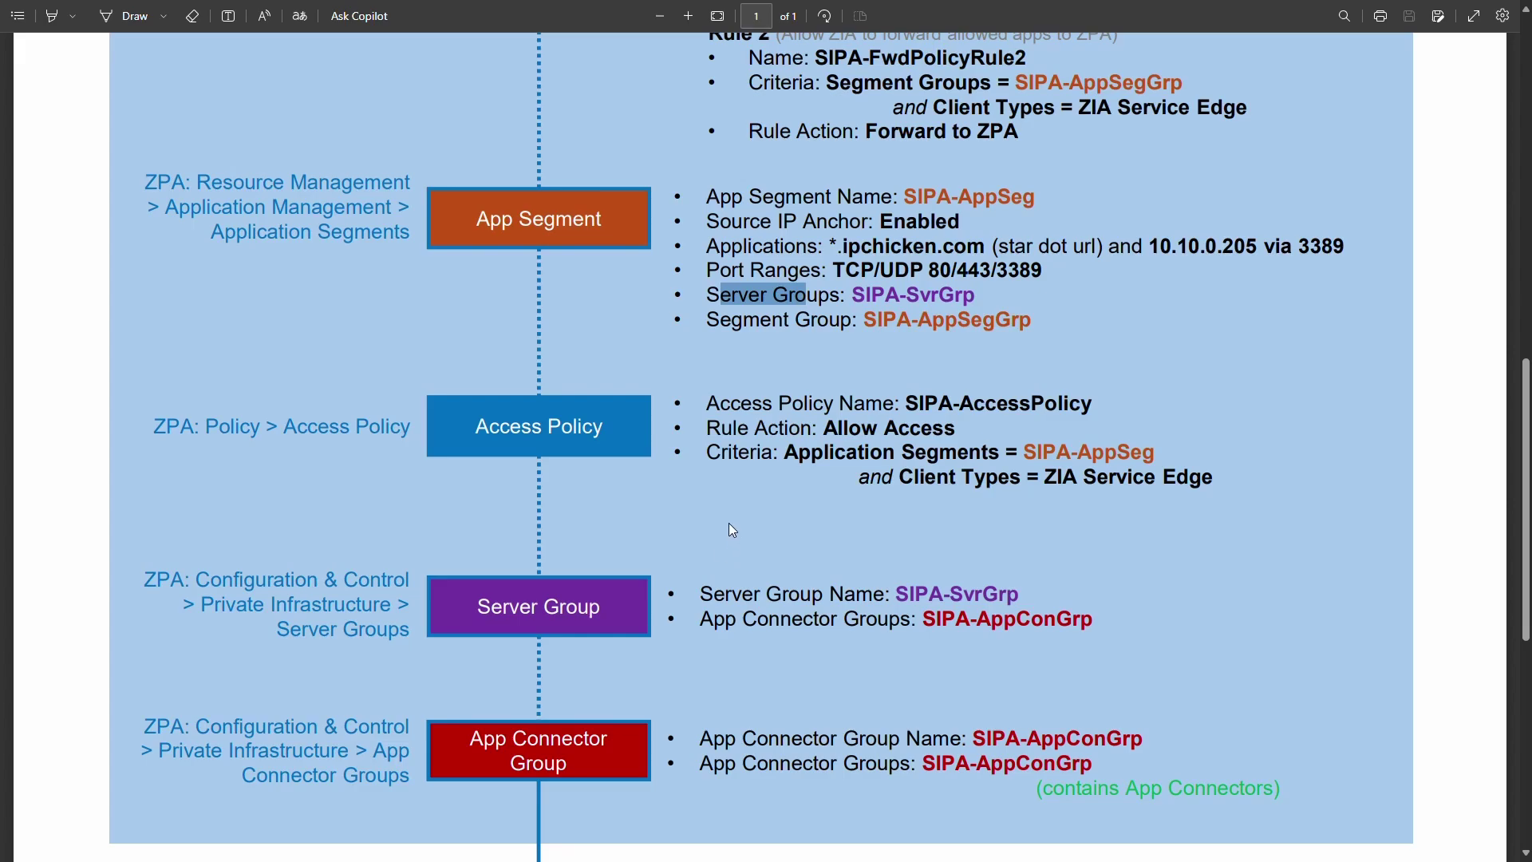
click(609, 277)
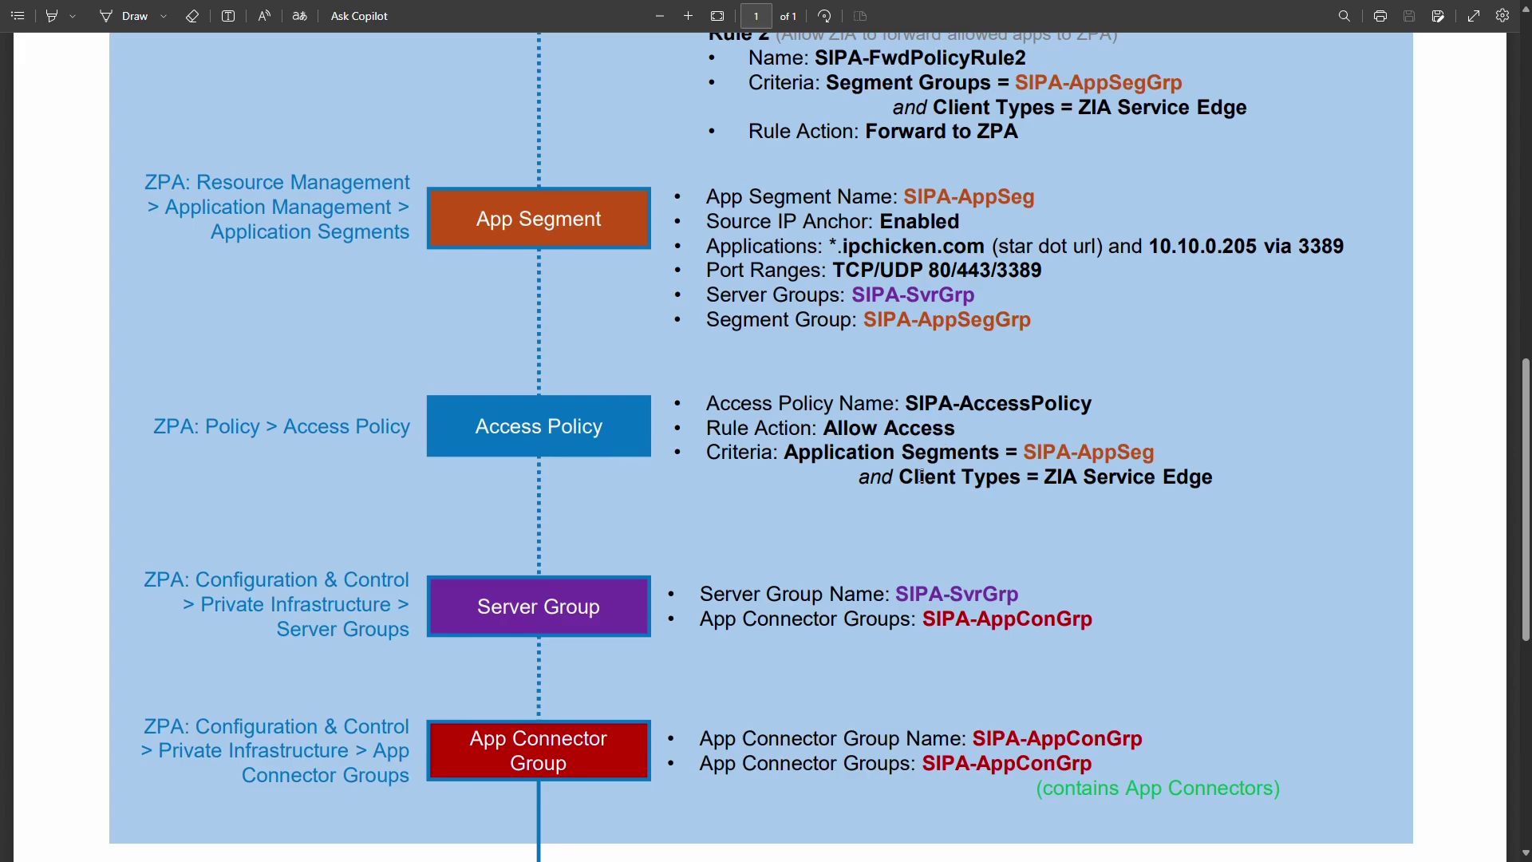
Step: Highlight ZIA Service Edge in the Access Policy, then reach the App Connector(s) and App boxes
scroll(922, 477, down, 1)
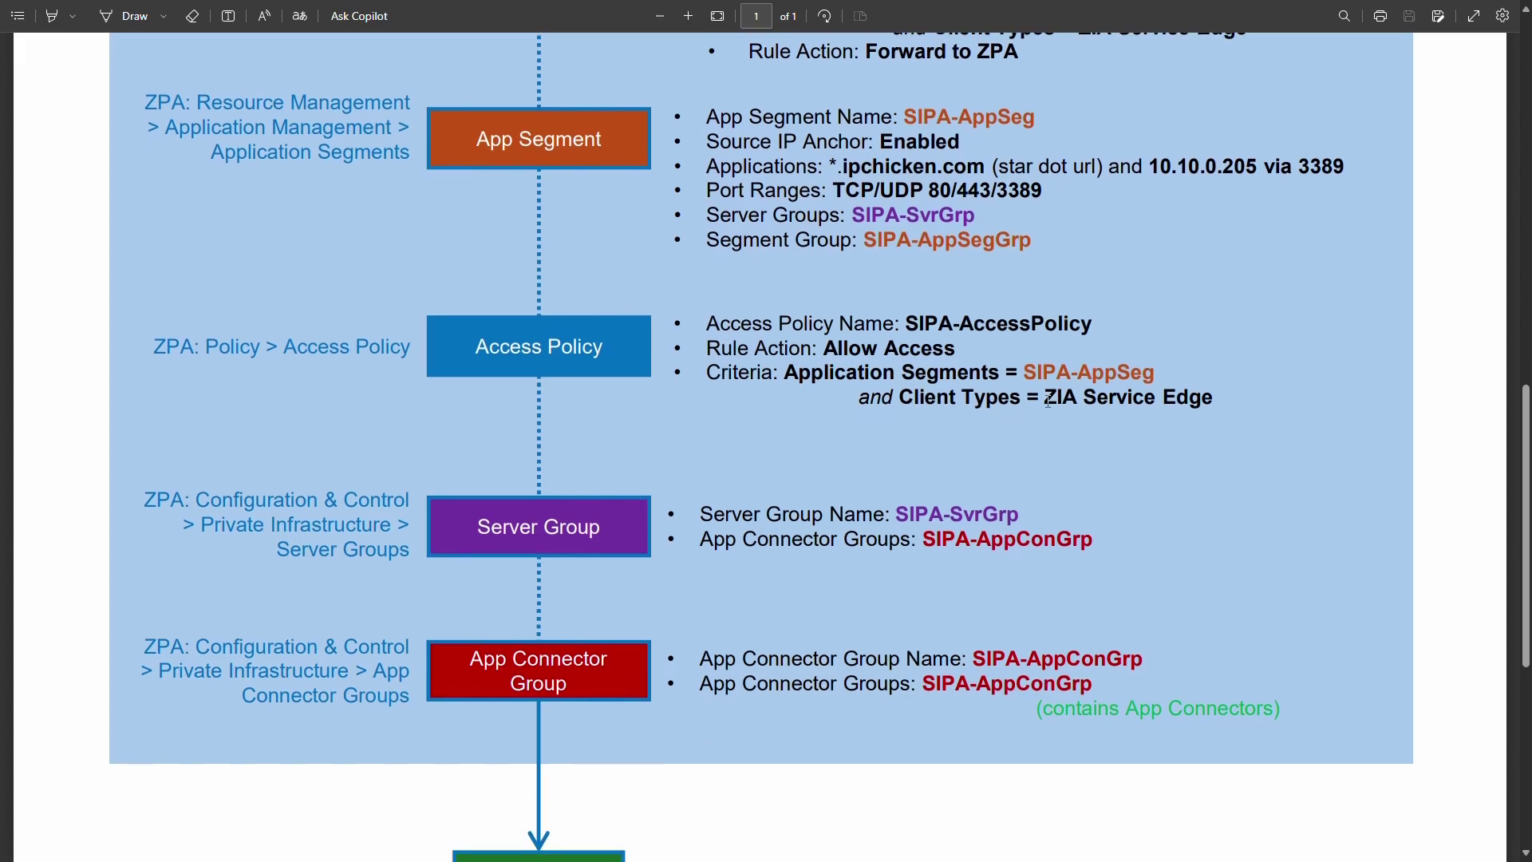
drag(1047, 397, 1214, 398)
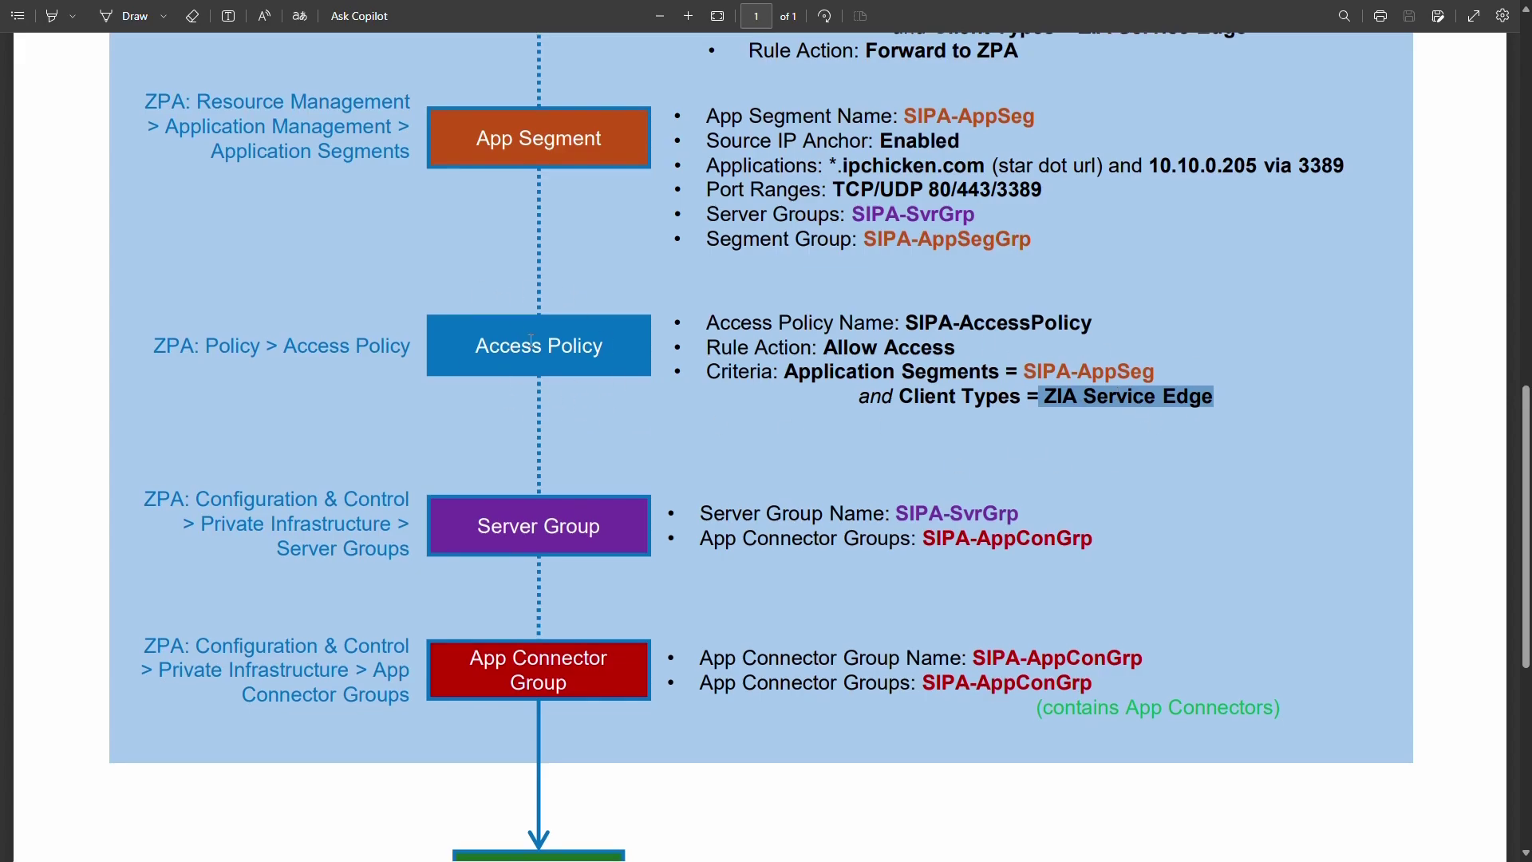
scroll(534, 427, down, 1)
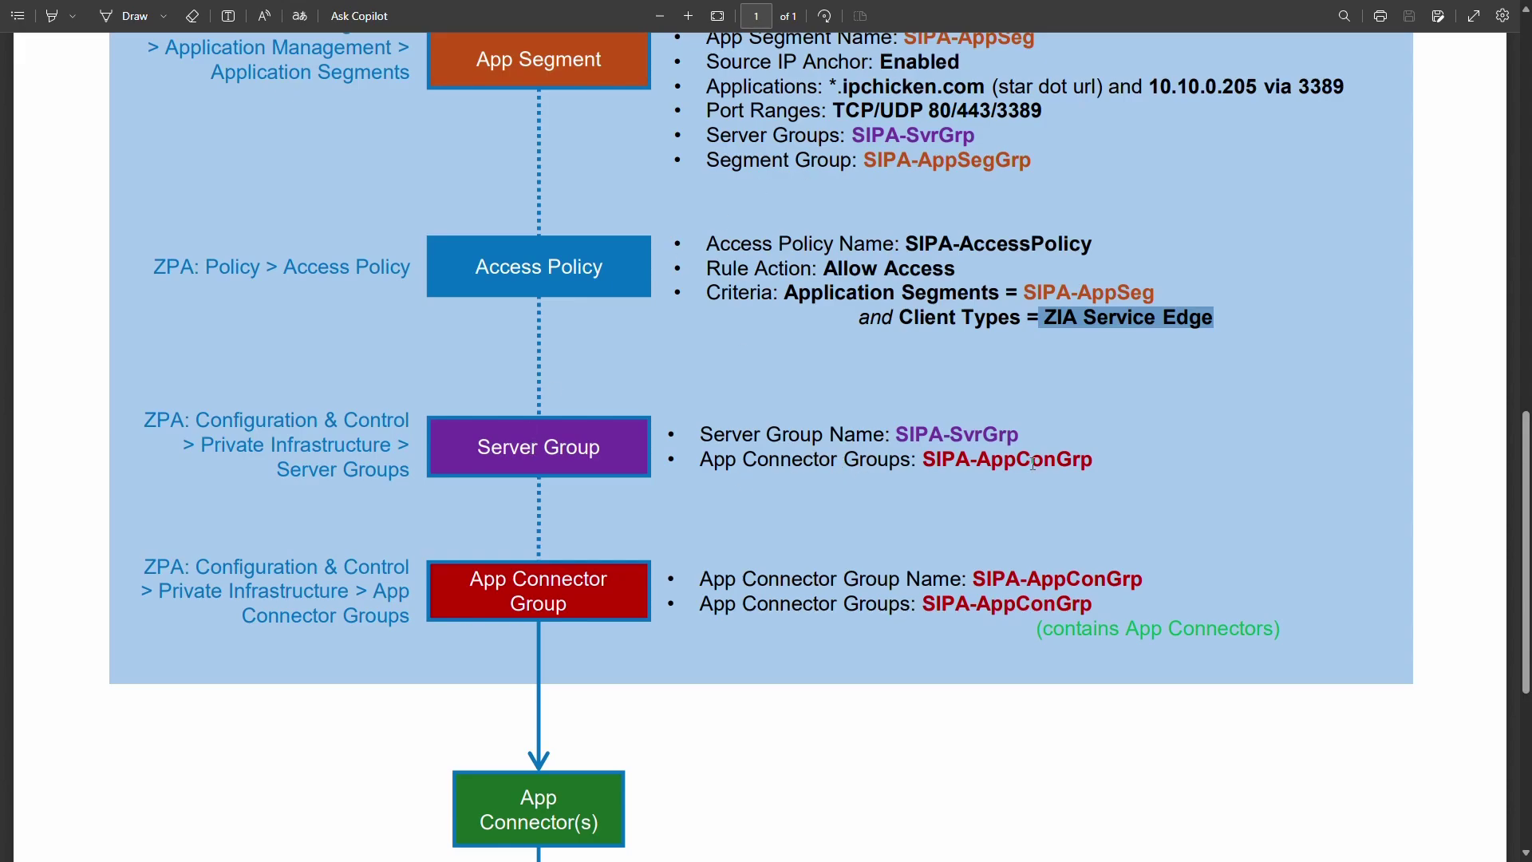
scroll(619, 602, down, 1)
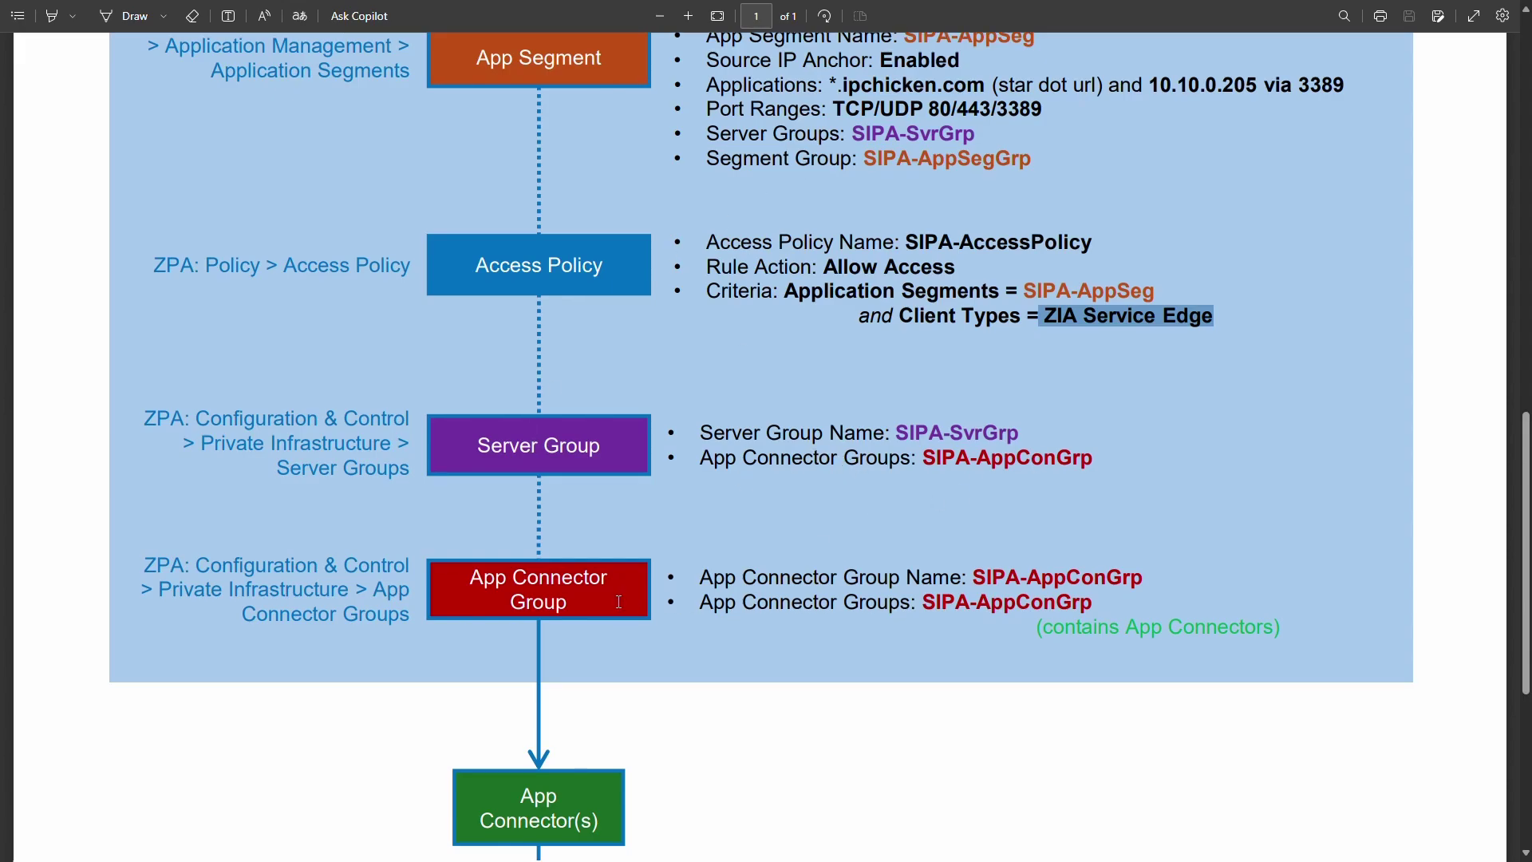
scroll(620, 602, down, 1)
scroll(631, 601, down, 1)
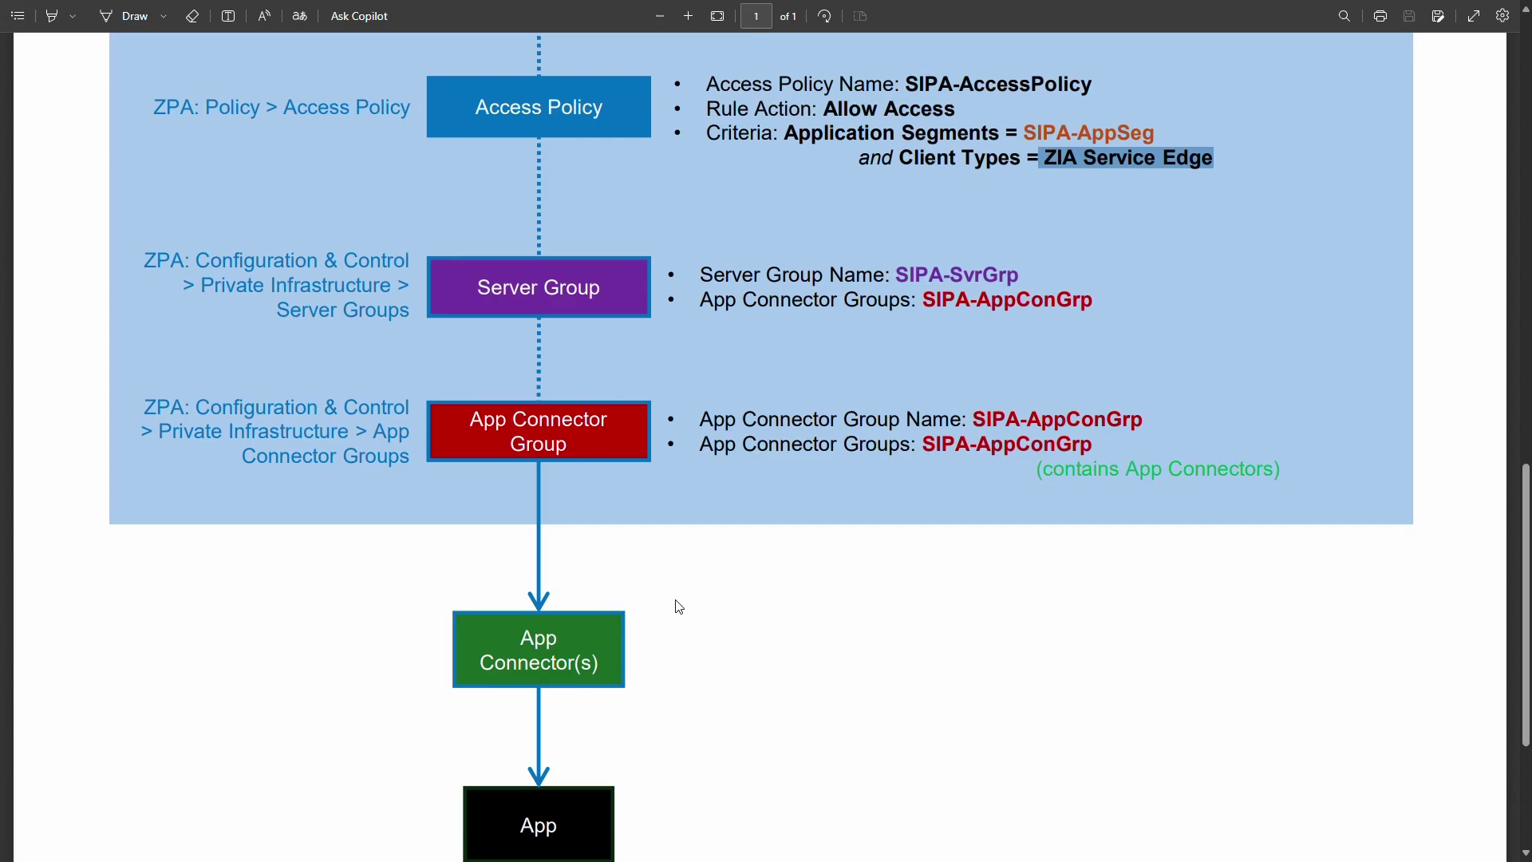
Step: Zoom out to an overview of the whole diagram, back at its ZCC top
scroll(670, 616, down, 2)
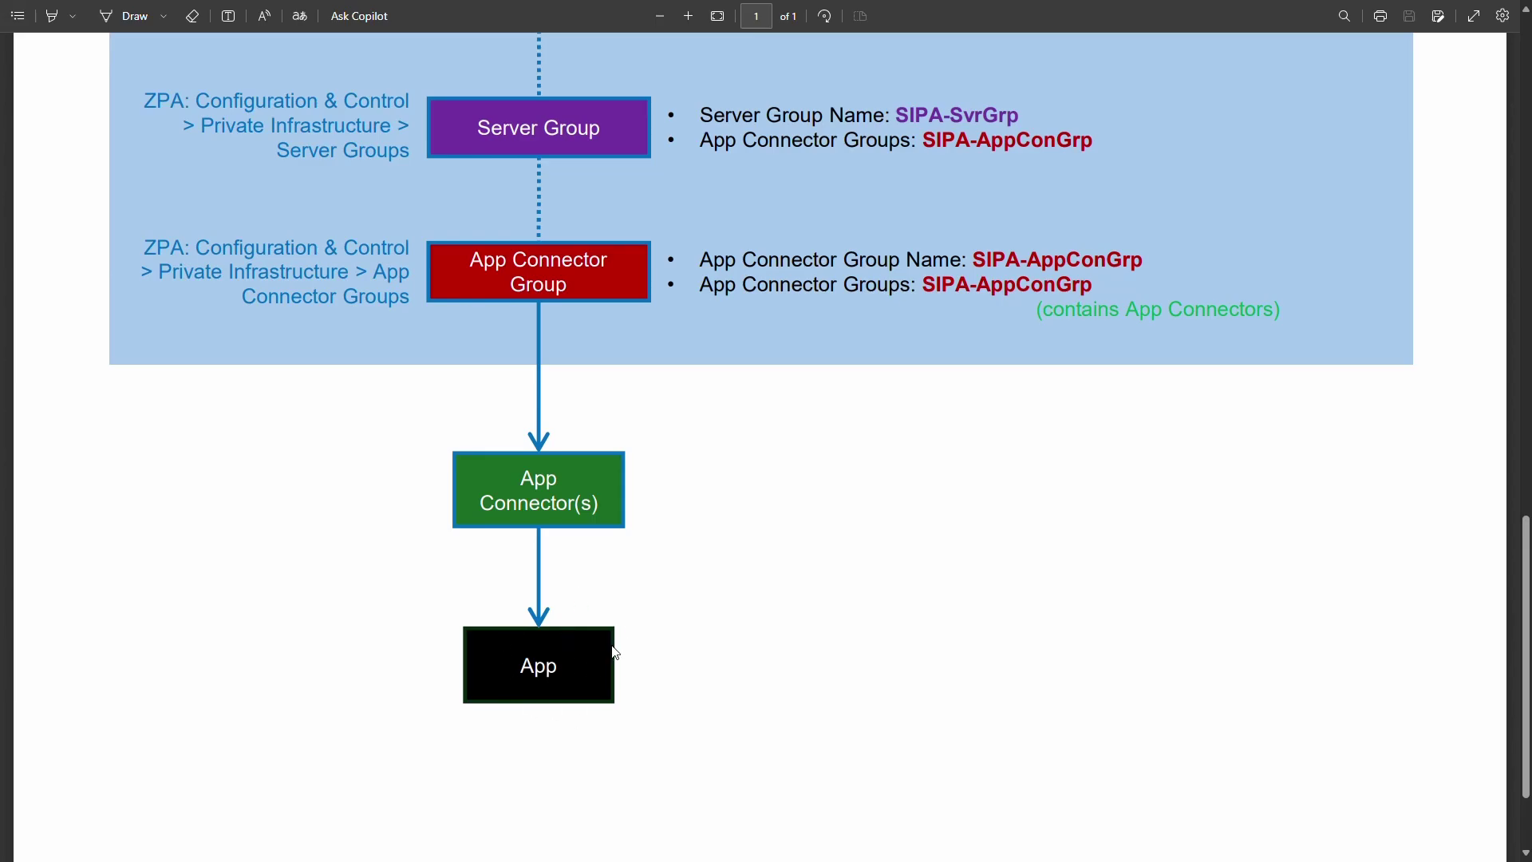
scroll(631, 636, down, 1)
scroll(643, 626, up, 2)
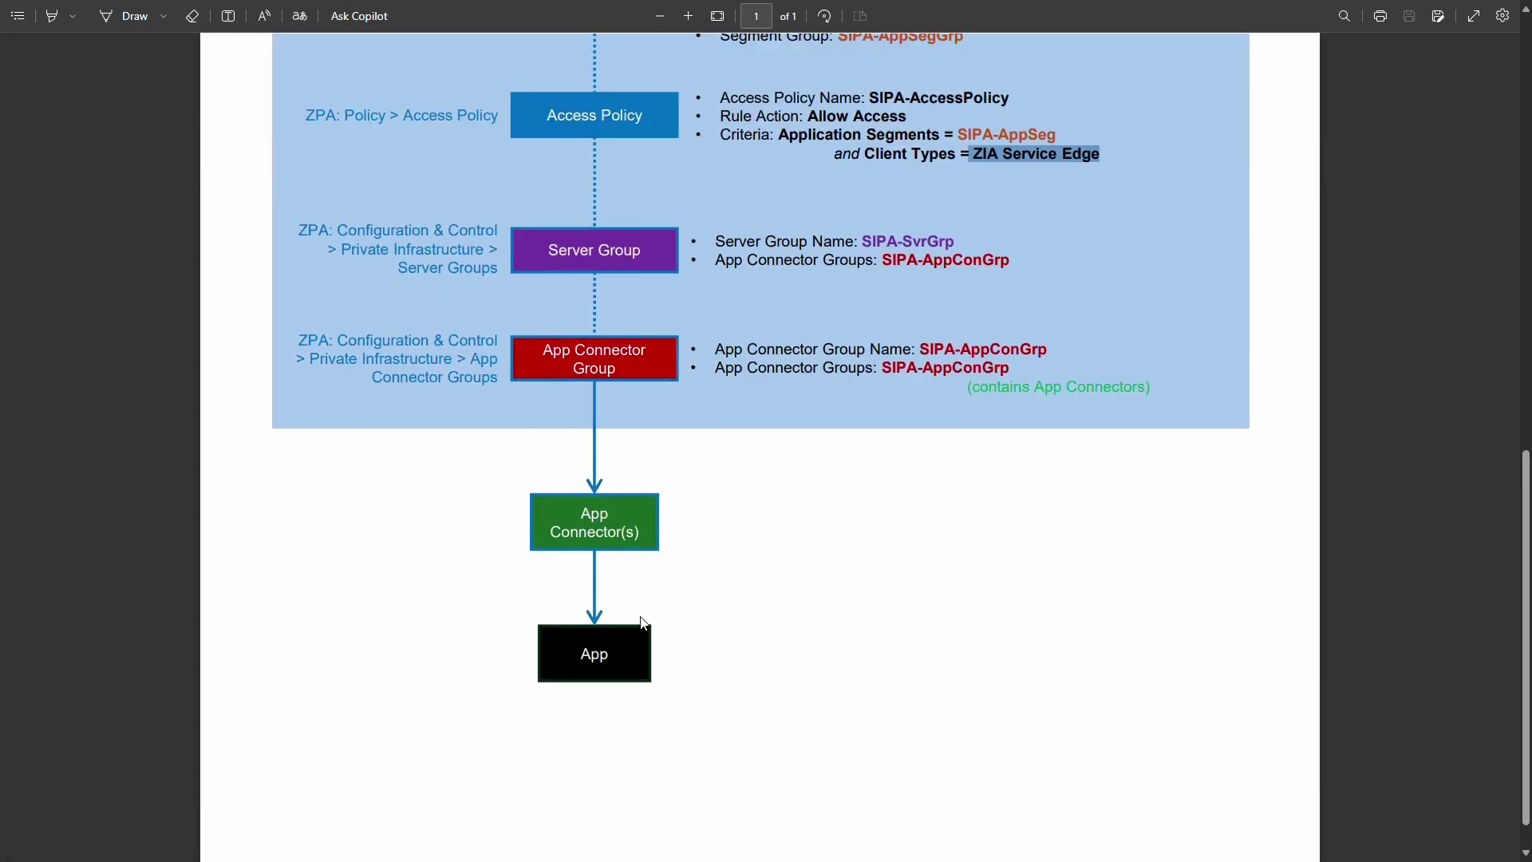
scroll(645, 621, up, 10)
scroll(644, 622, down, 1)
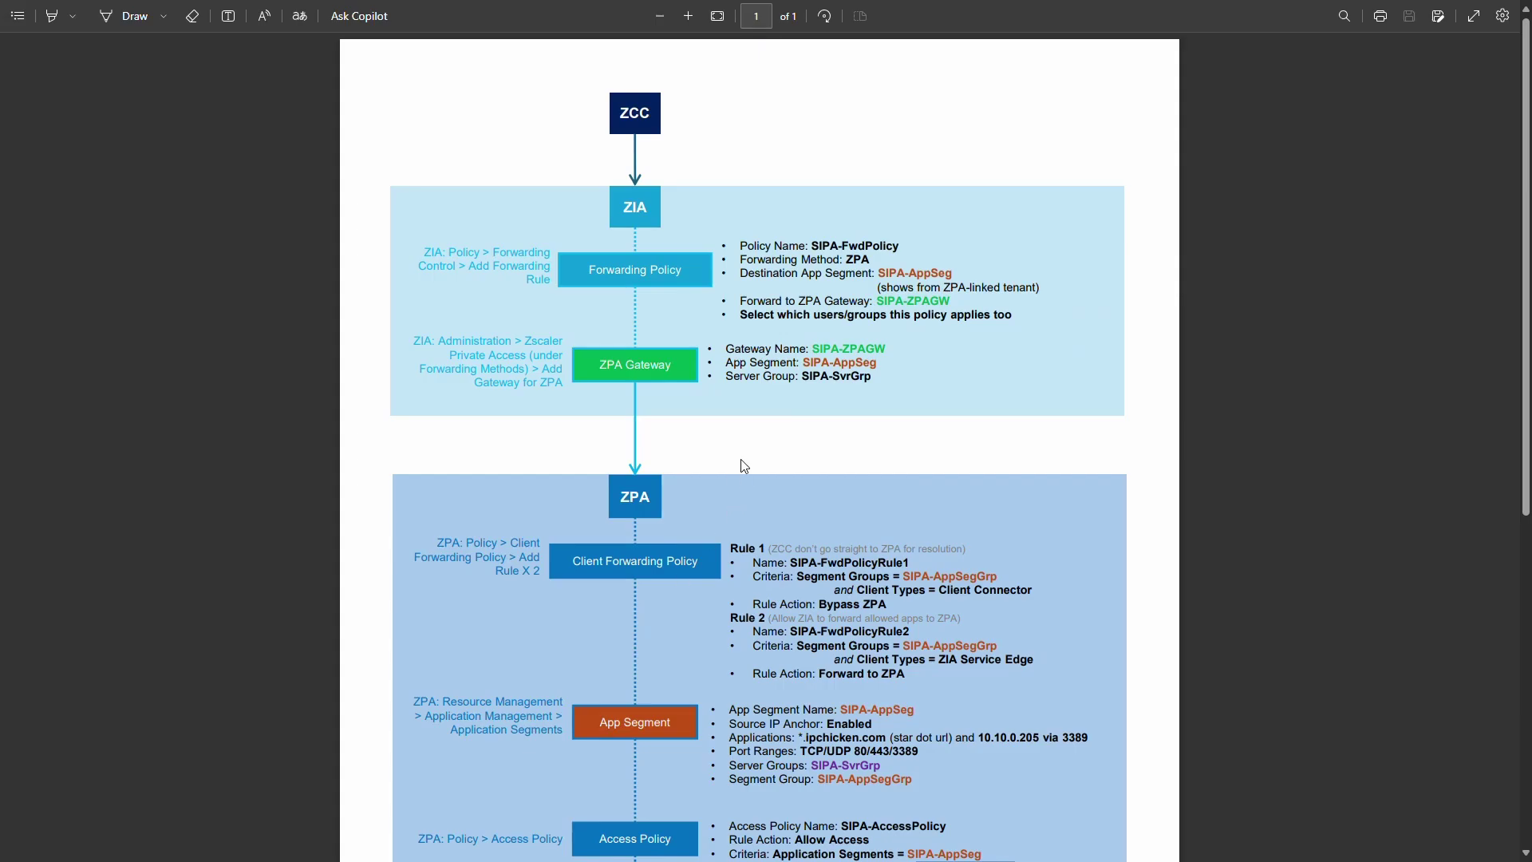
Step: Scroll through the diagram overview, then exit full screen to show it beside the ZIdentity portal
scroll(720, 356, down, 7)
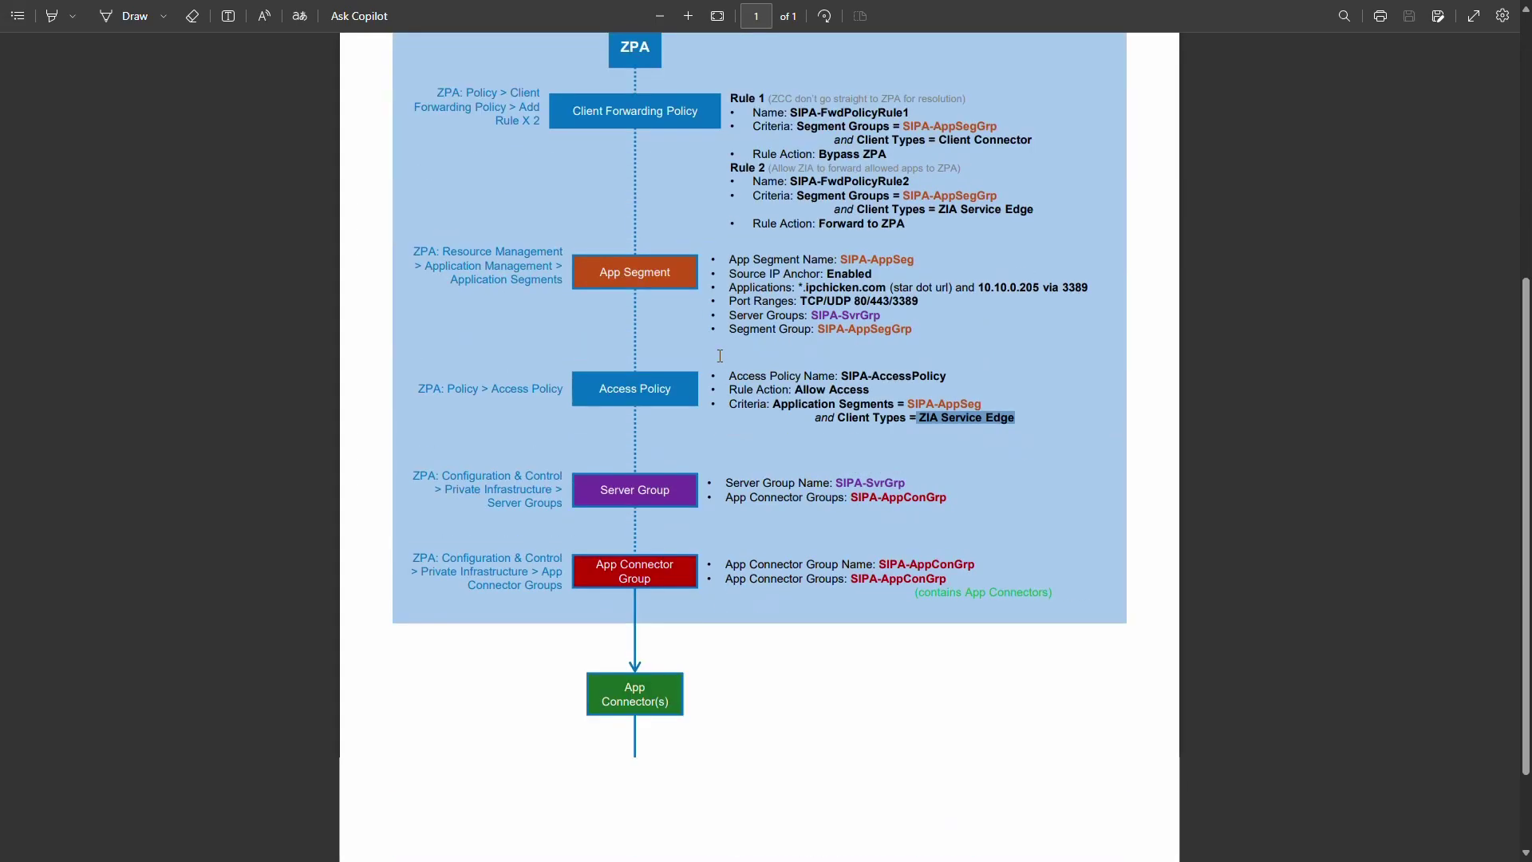
scroll(721, 356, up, 7)
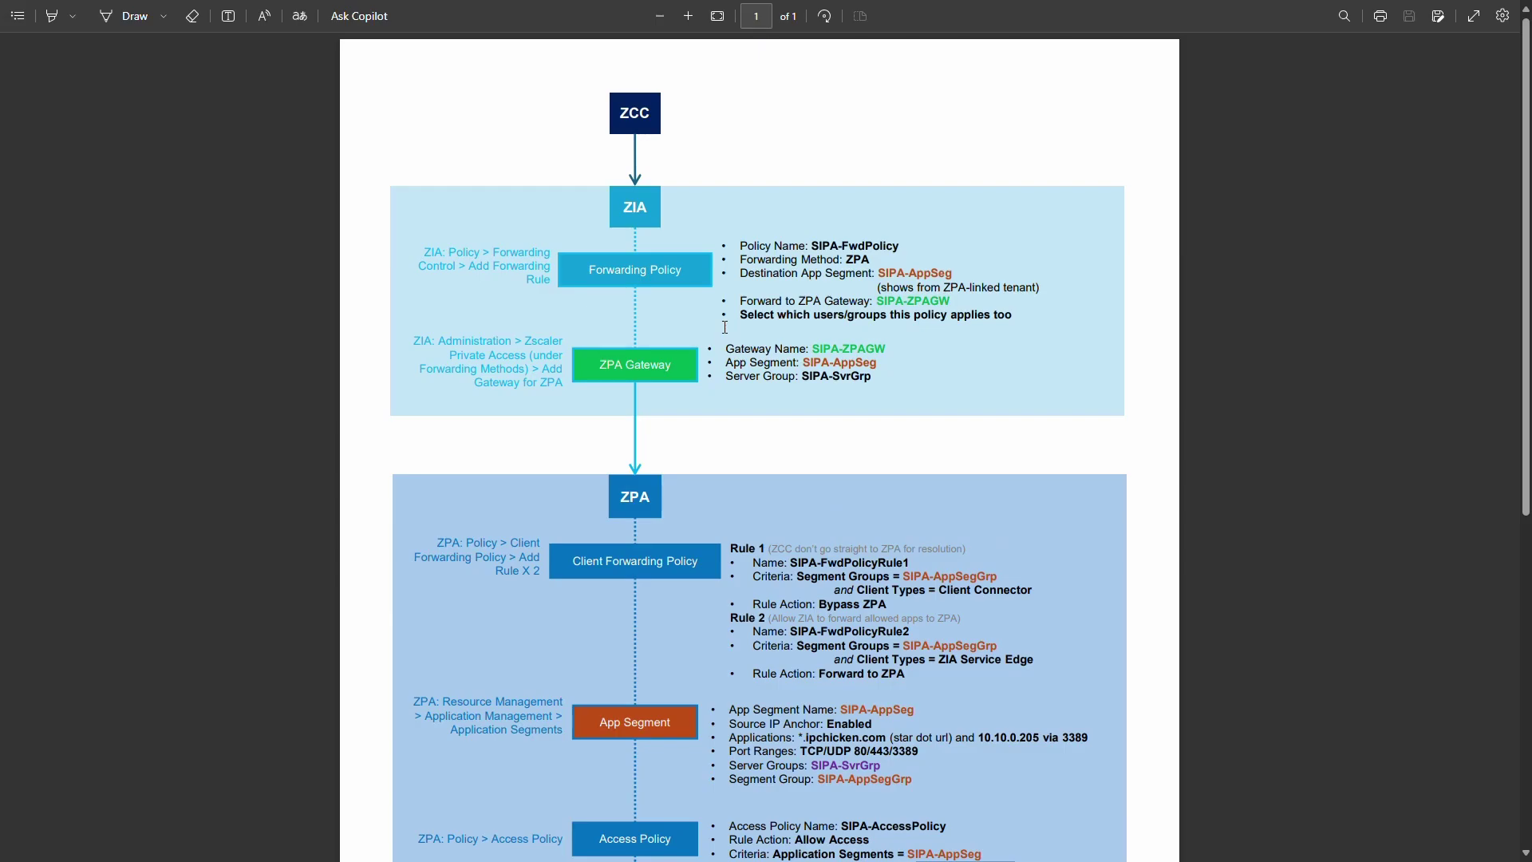
ctrl+scroll(725, 327, up, 3)
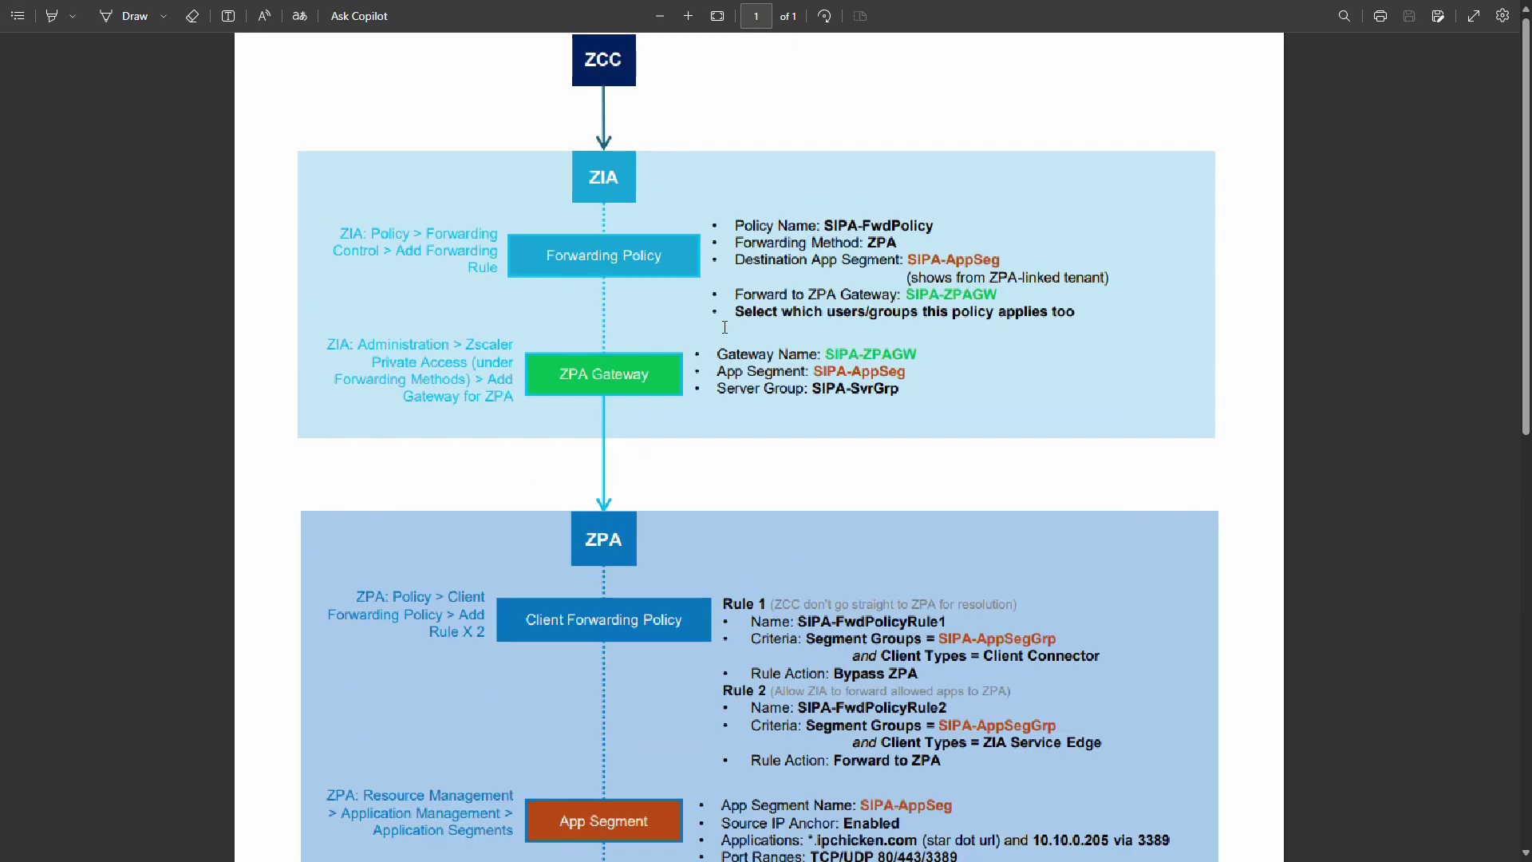
scroll(724, 327, up, 1)
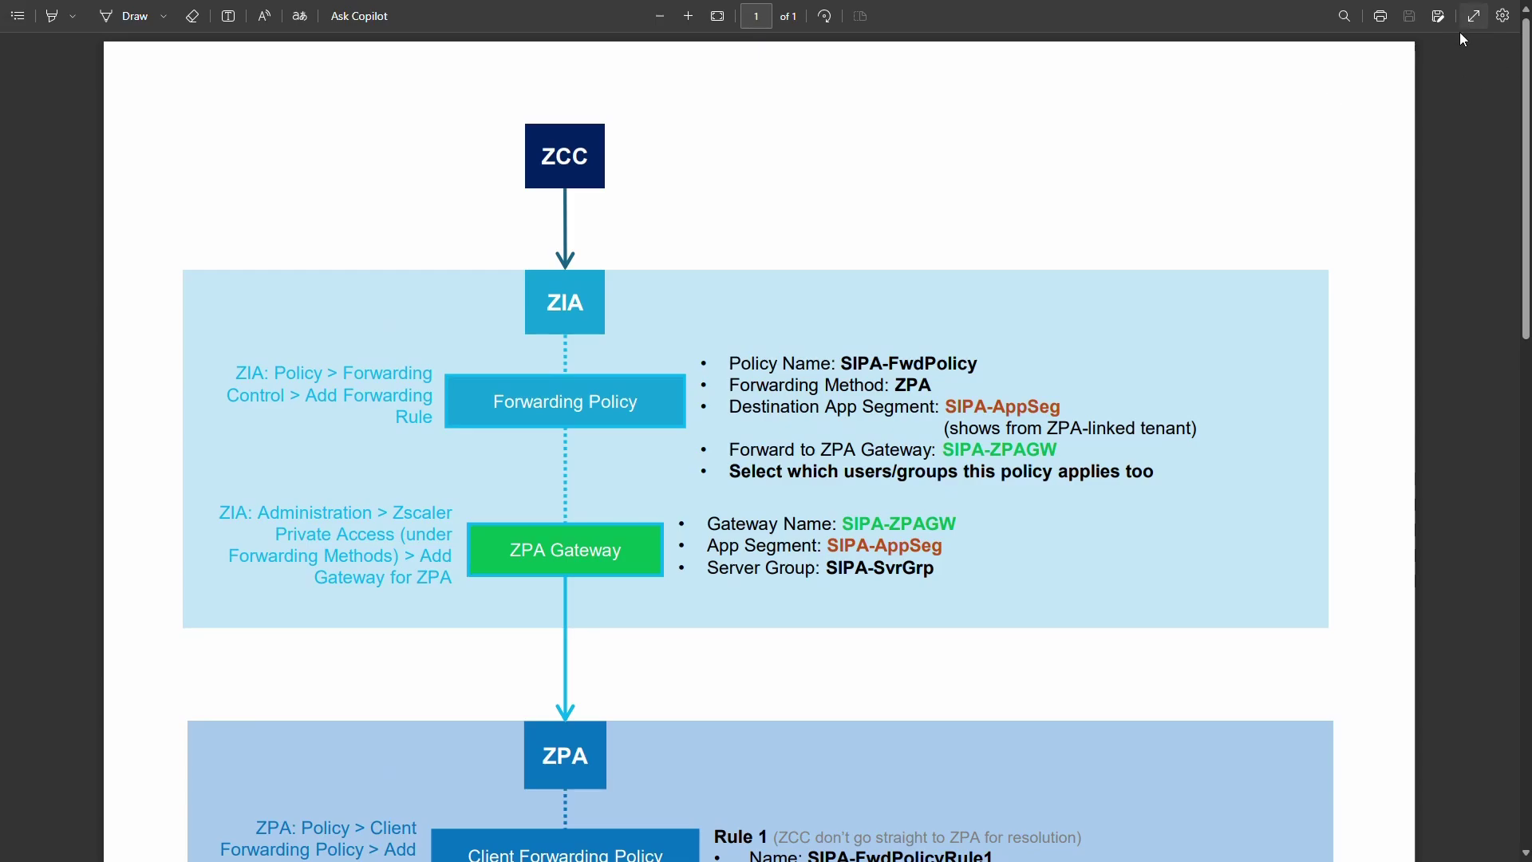
scroll(982, 303, down, 10)
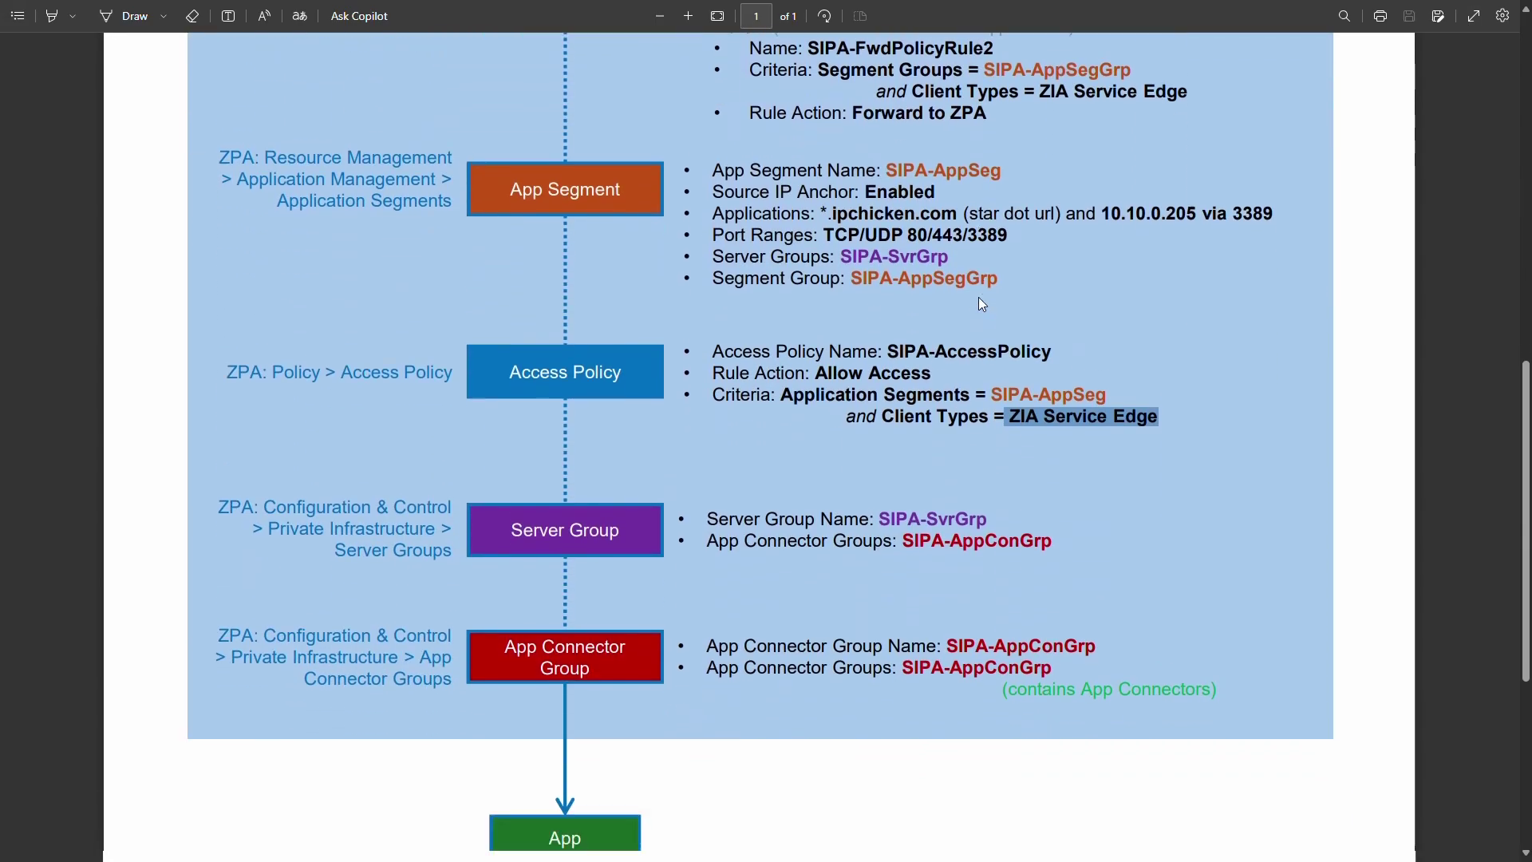
scroll(978, 303, down, 3)
scroll(978, 303, up, 10)
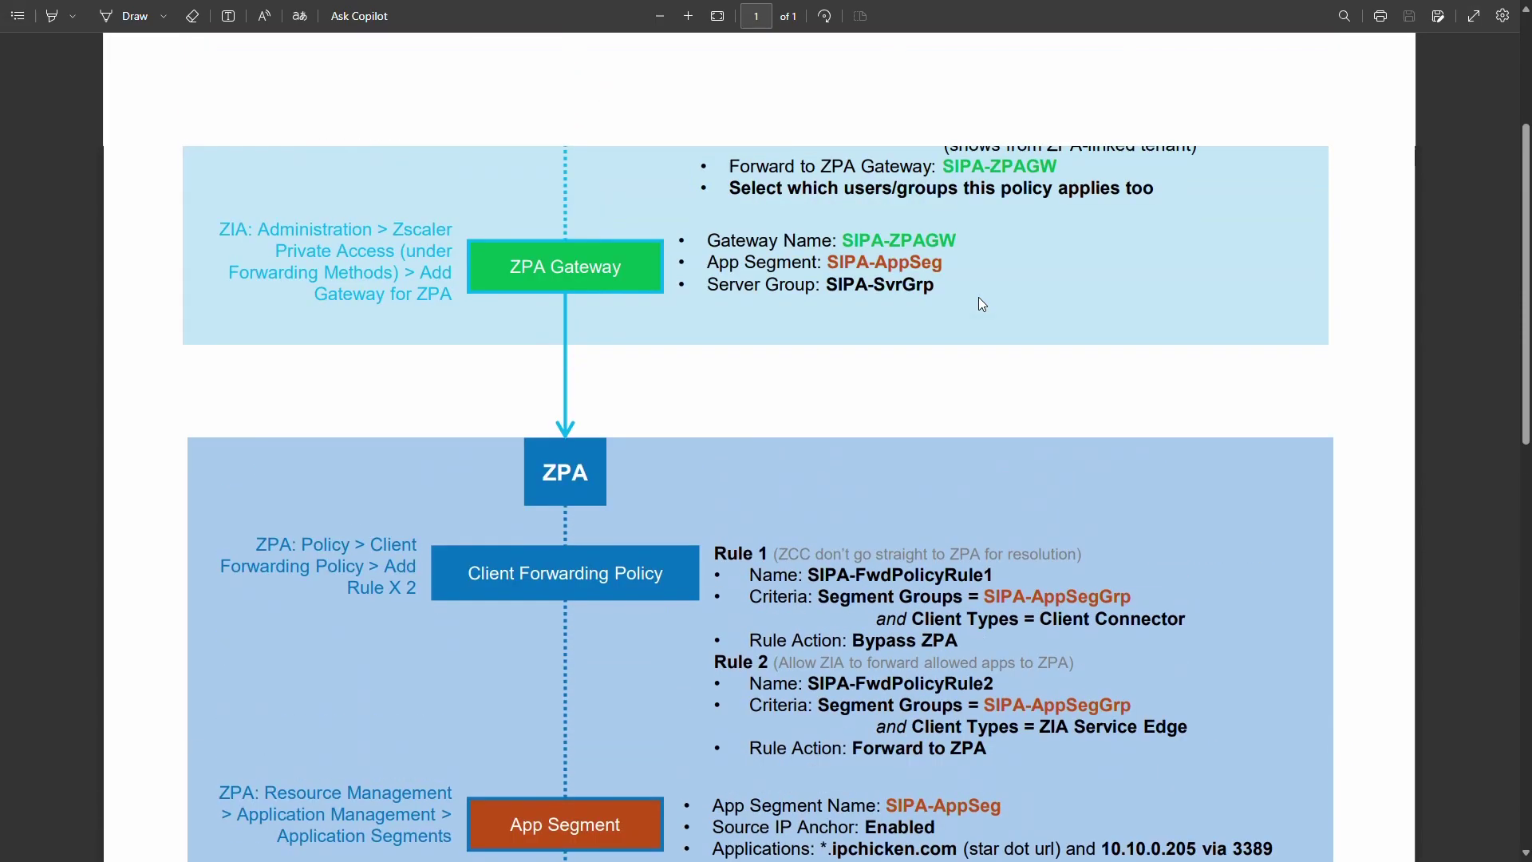
scroll(980, 300, up, 4)
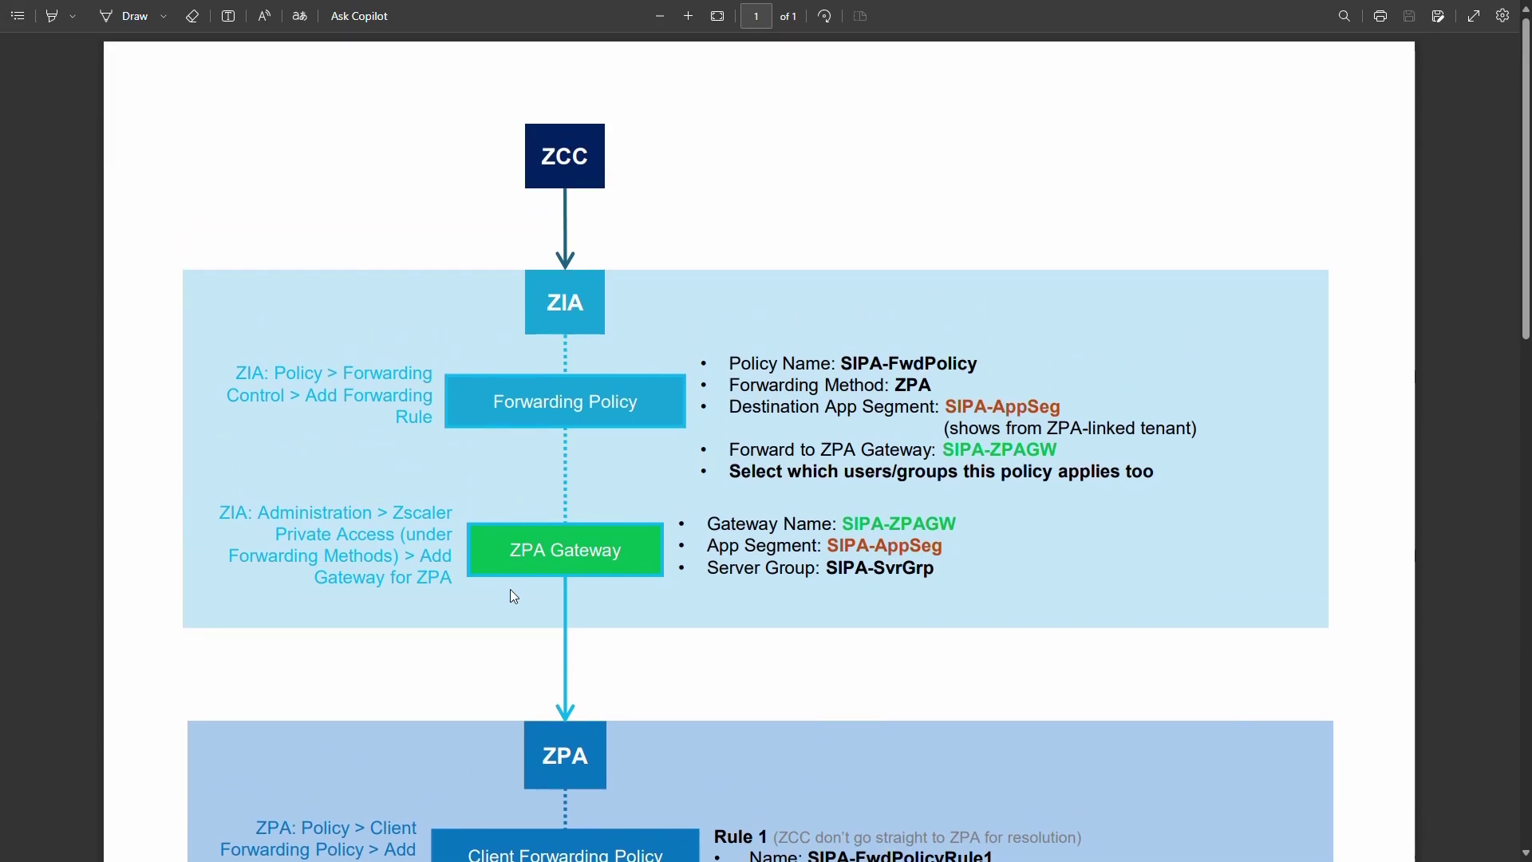
scroll(526, 643, down, 2)
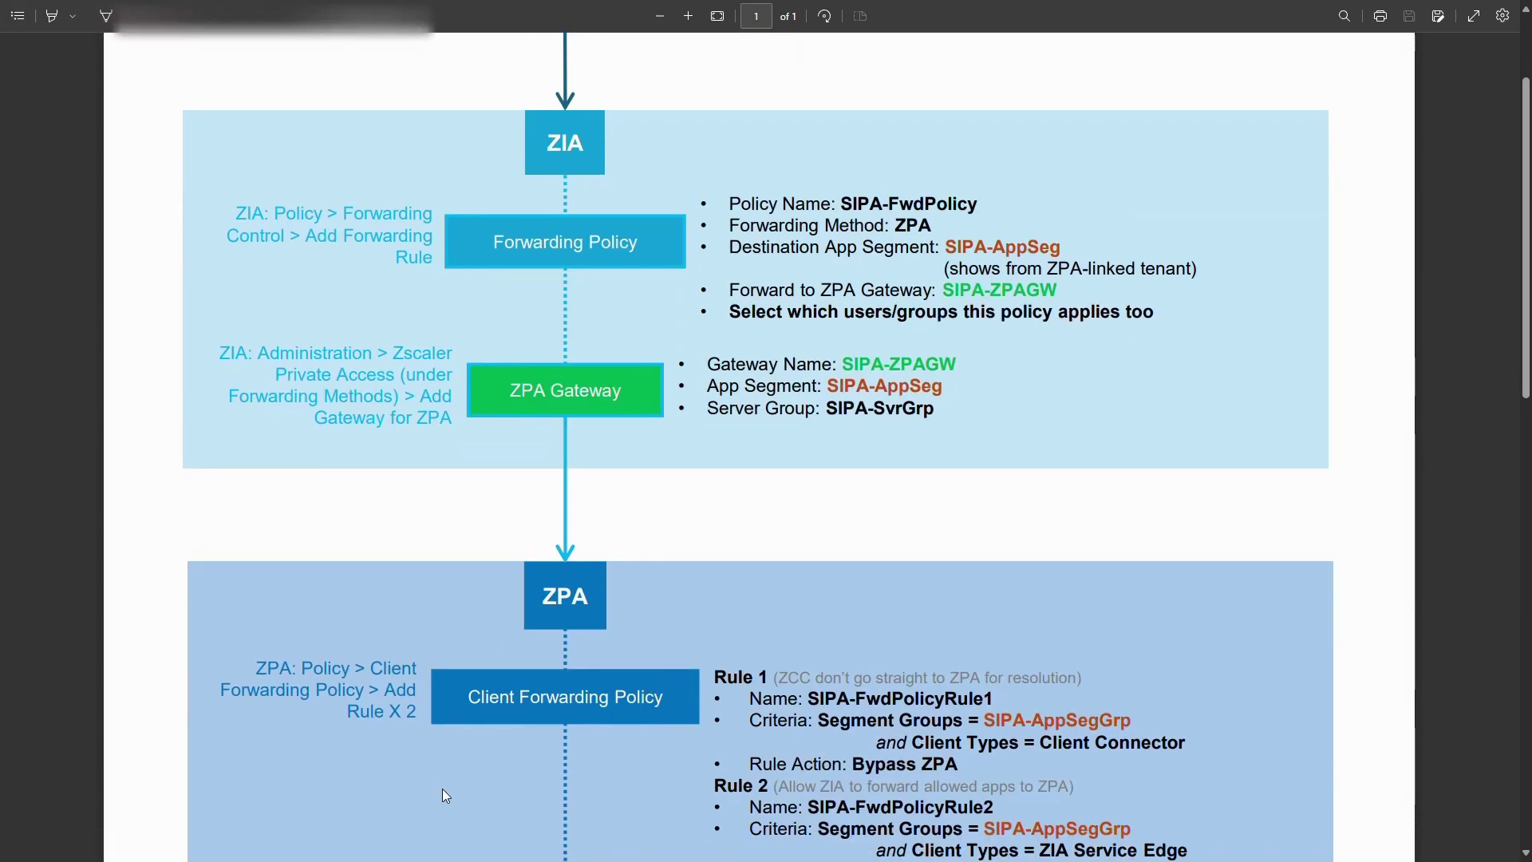
scroll(442, 787, down, 3)
scroll(489, 687, up, 5)
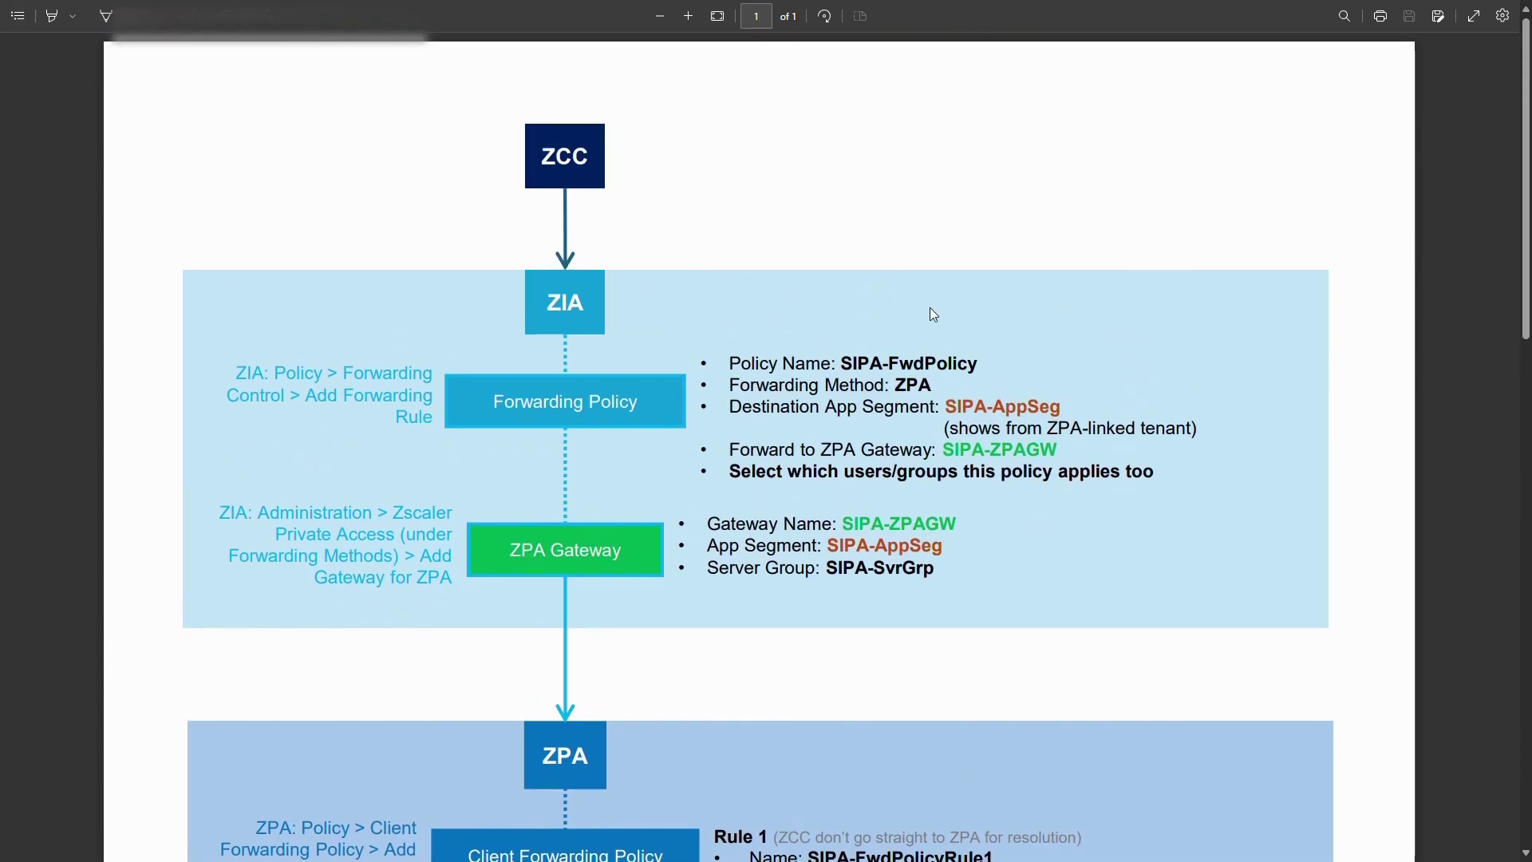
click(1483, 22)
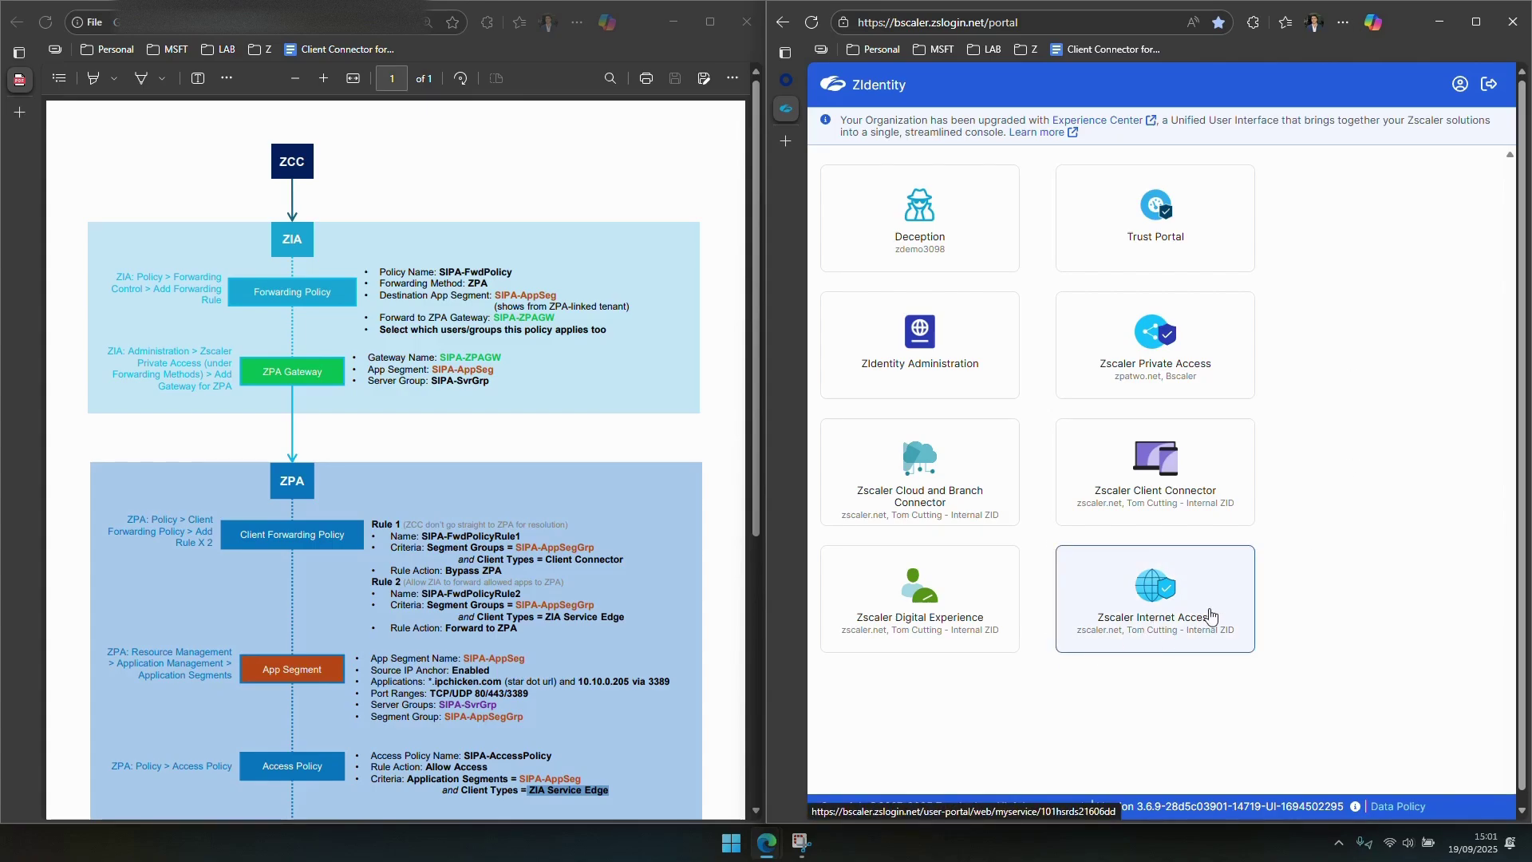
Step: Launch Zscaler Internet Access from the ZIdentity portal tile
click(1158, 604)
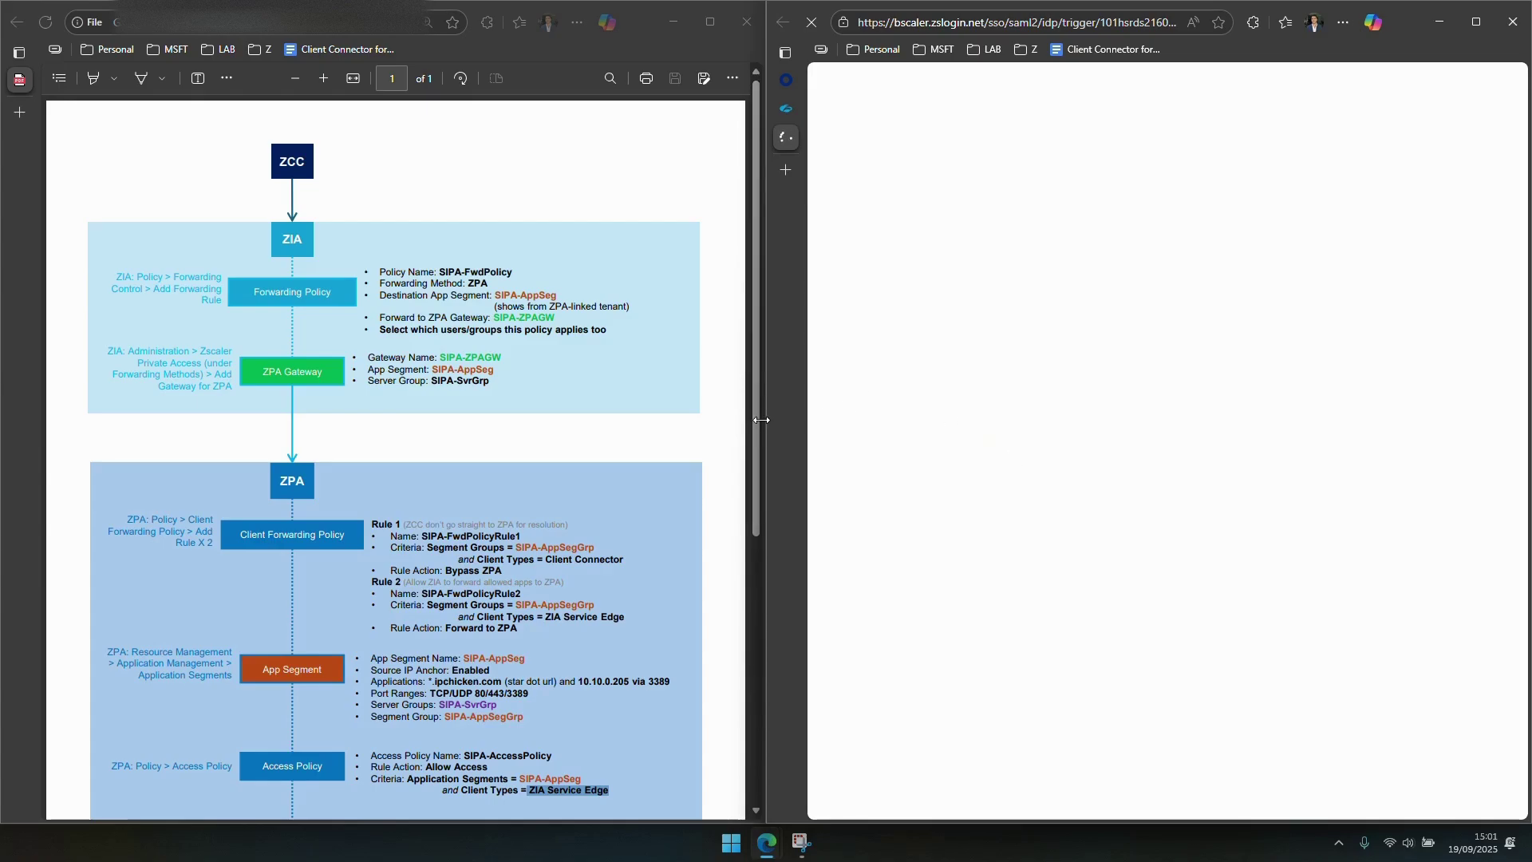
Step: Shrink the diagram window and open Forwarding Control by searching 'forw'
drag(764, 420, 396, 408)
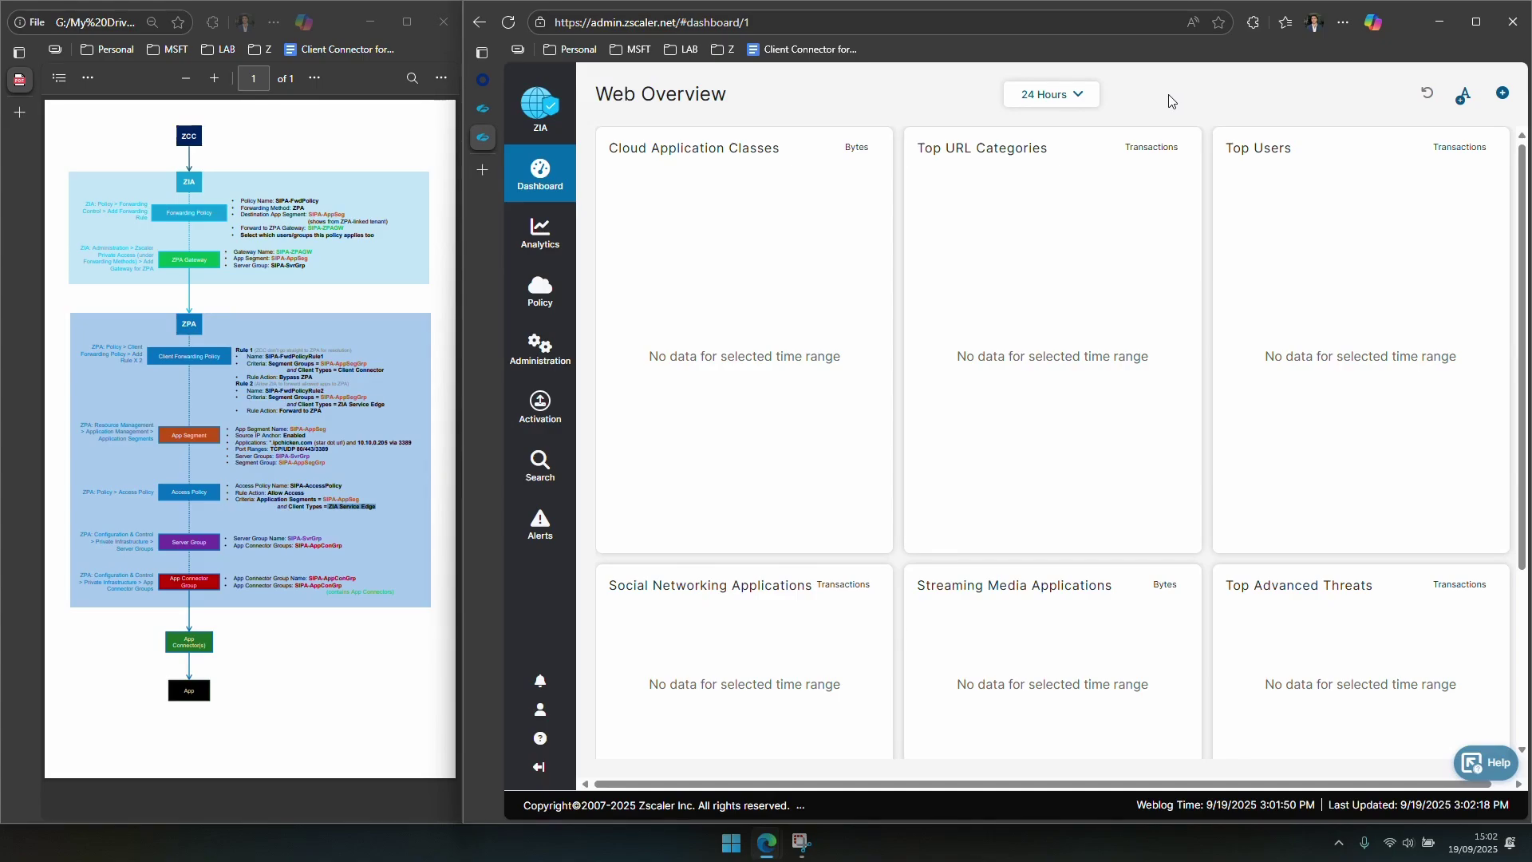
mouse_move(541, 295)
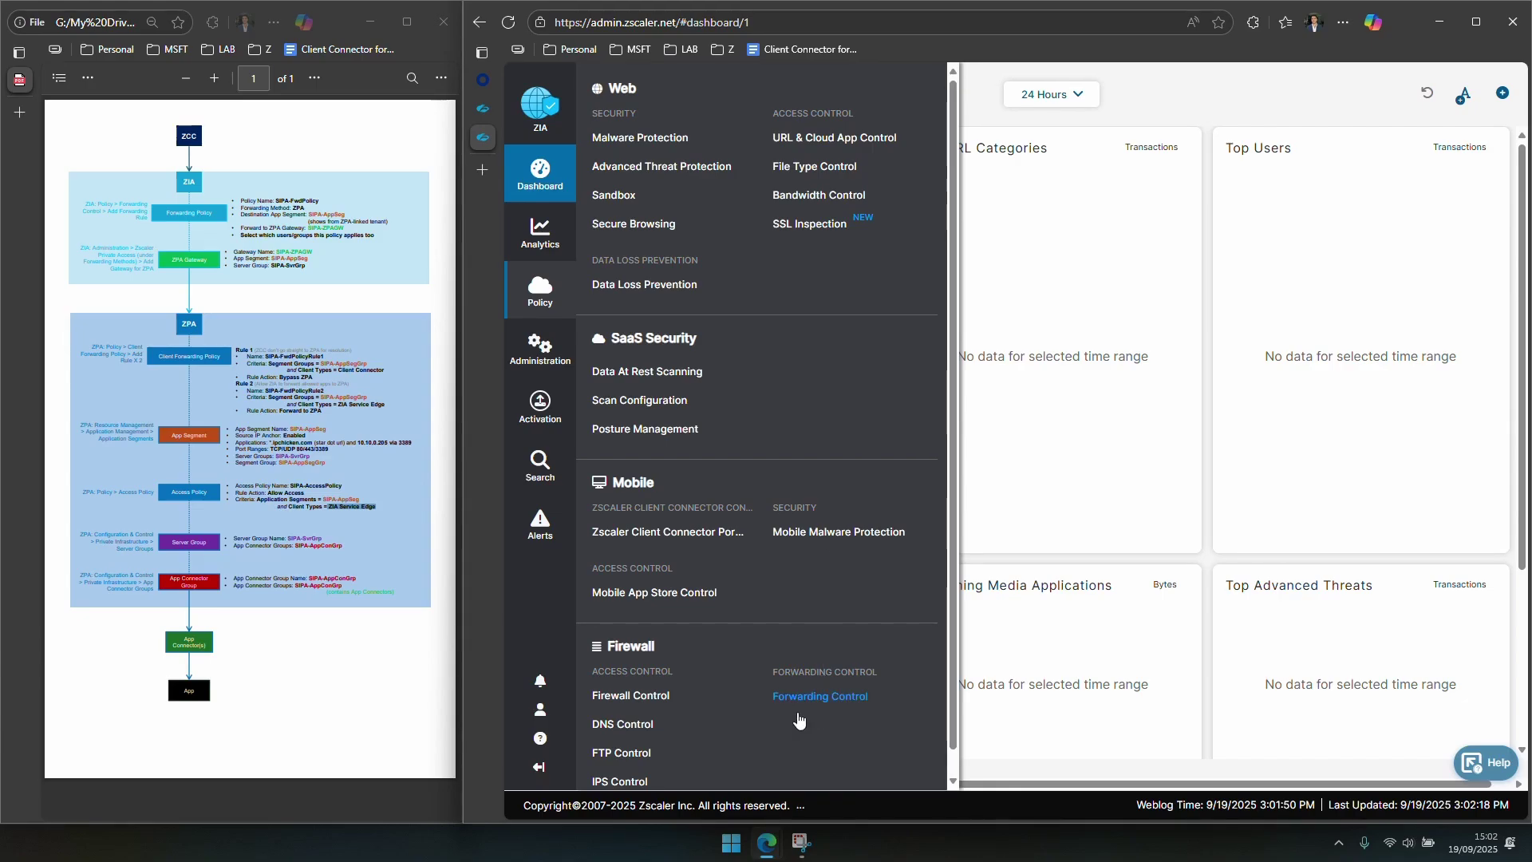
click(833, 696)
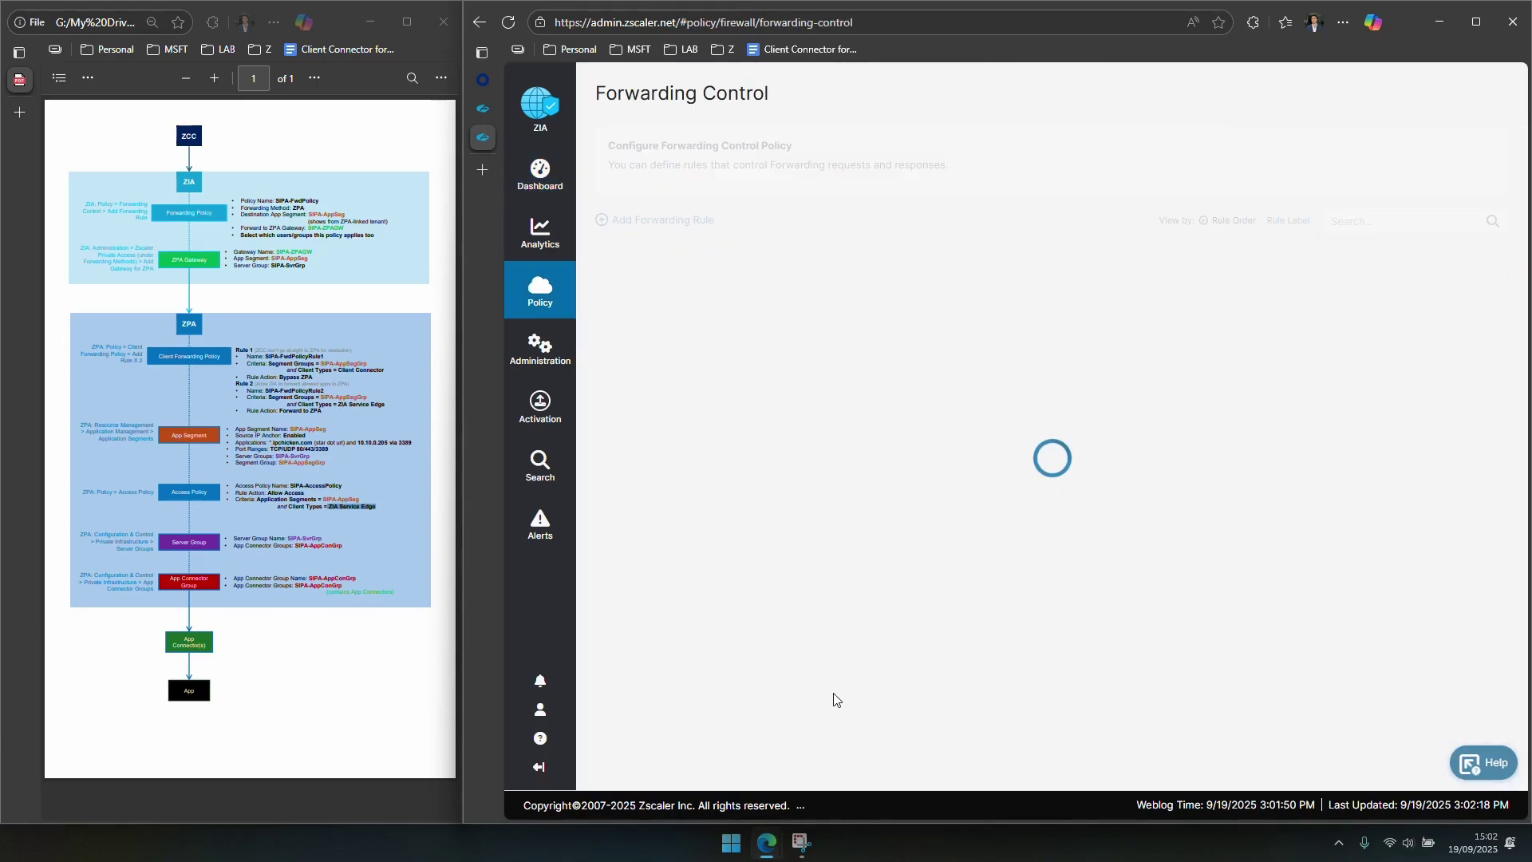
click(535, 467)
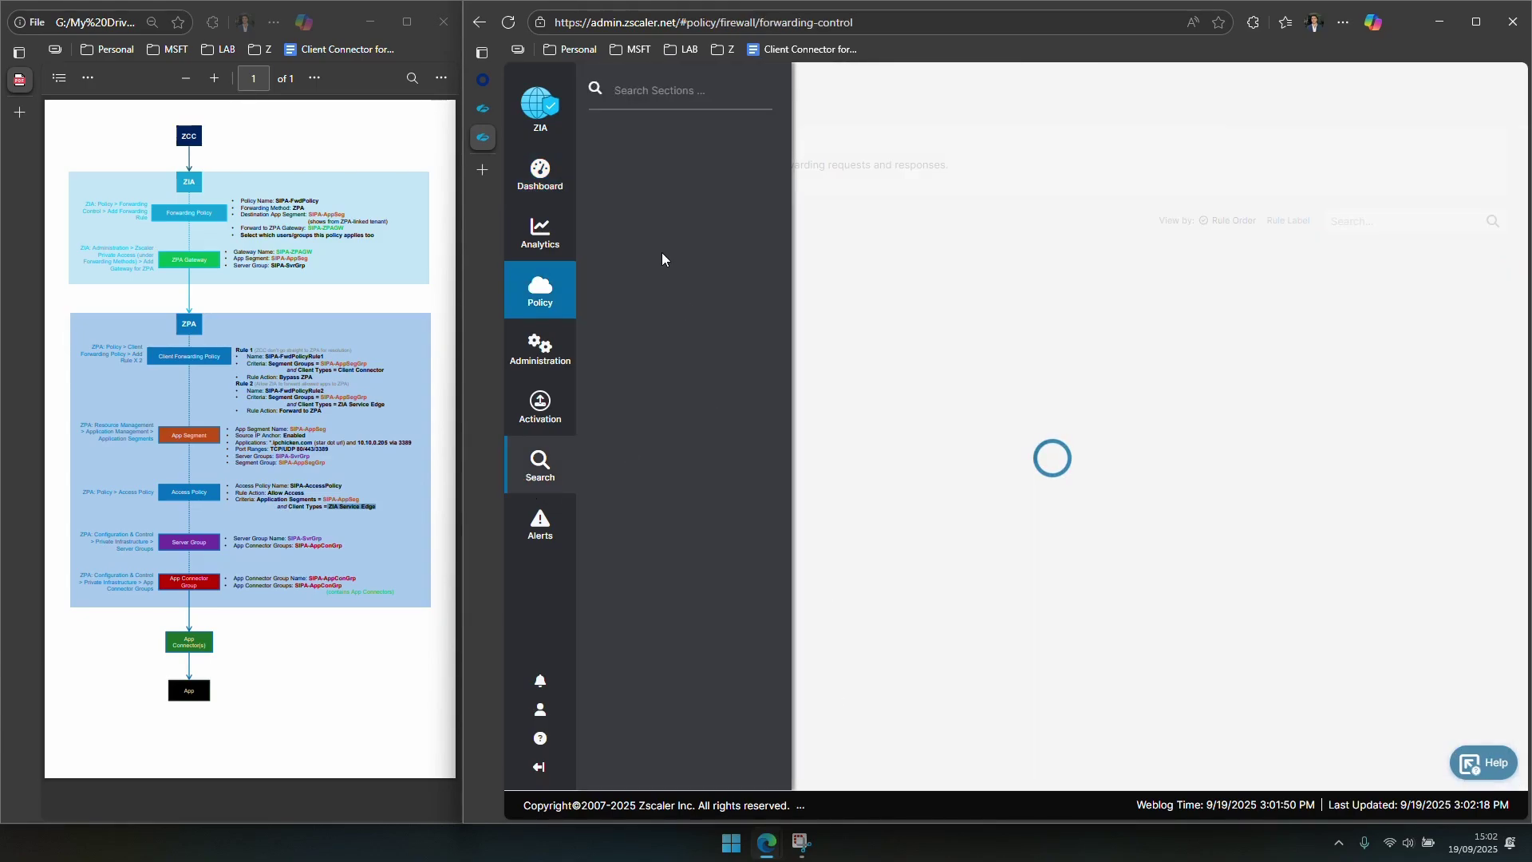
text(forw)
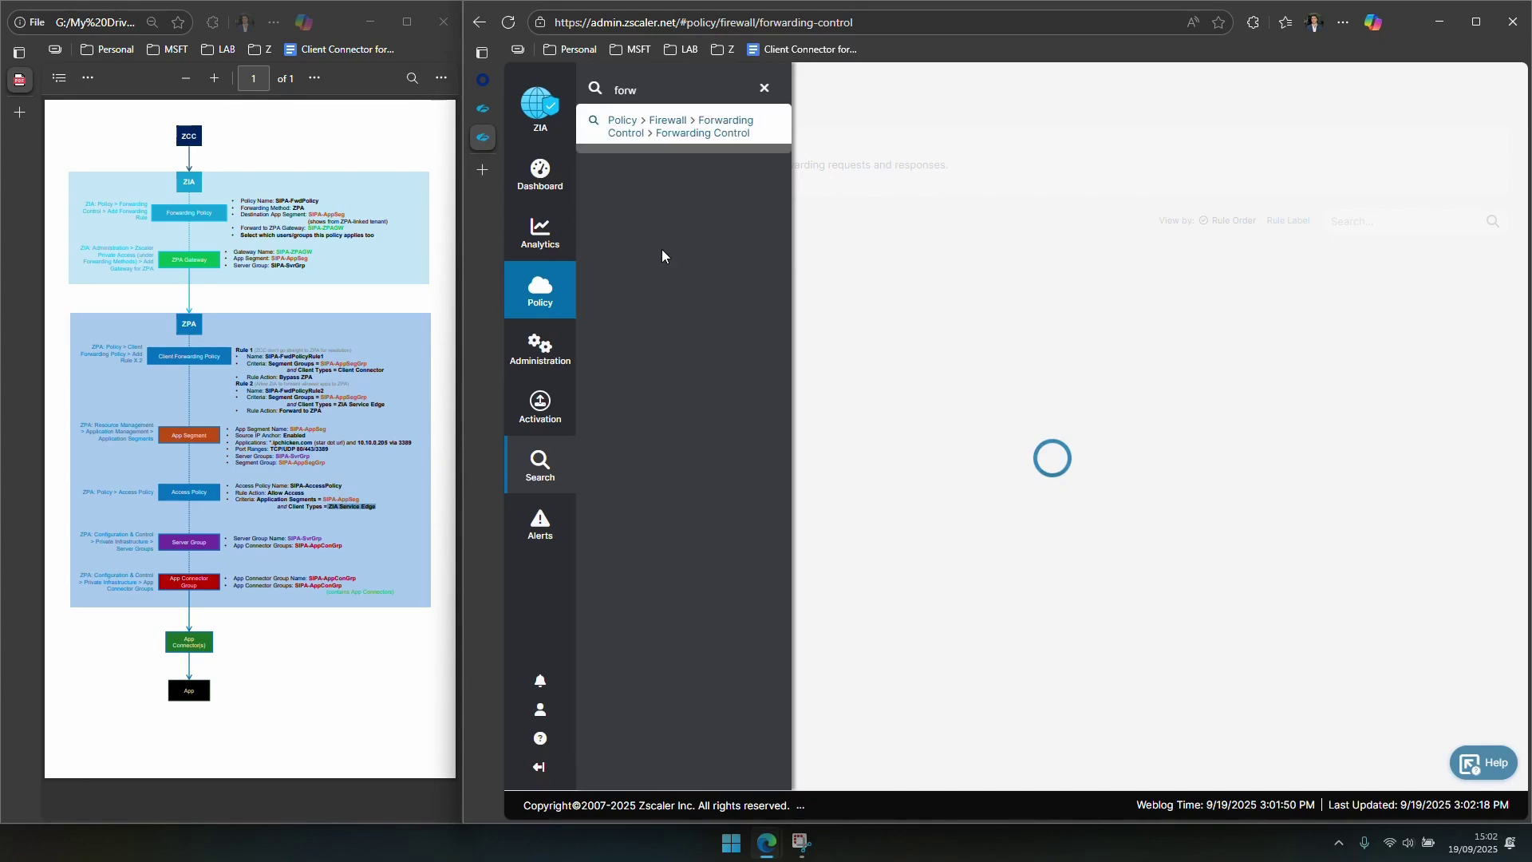
click(669, 133)
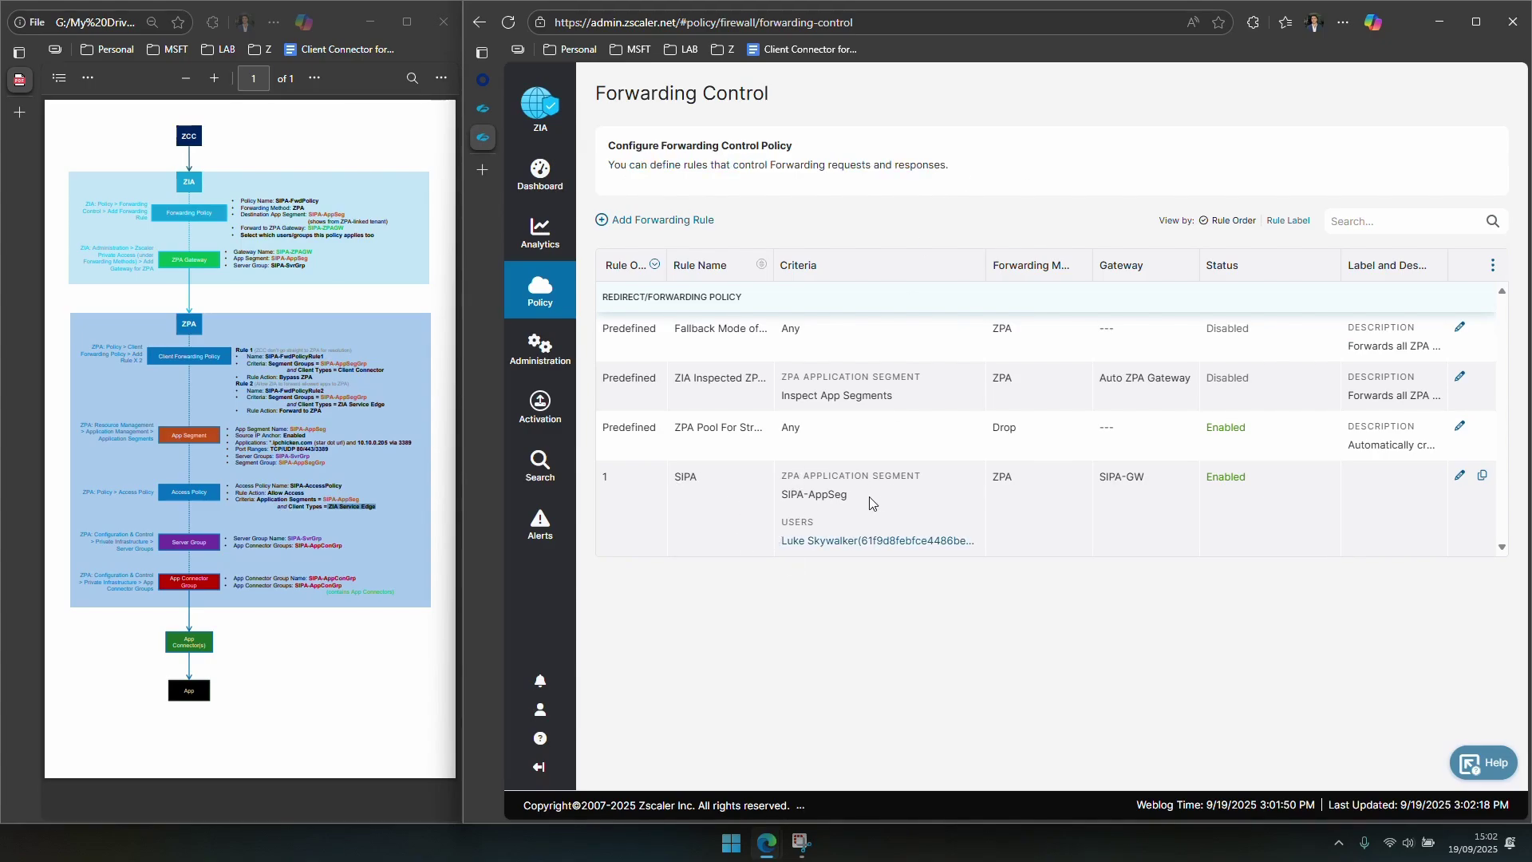
Step: Highlight the SIPA rule's criteria and its SIPA-GW gateway
triple_click(838, 493)
drag(838, 493, 783, 584)
drag(1097, 477, 1148, 478)
click(557, 361)
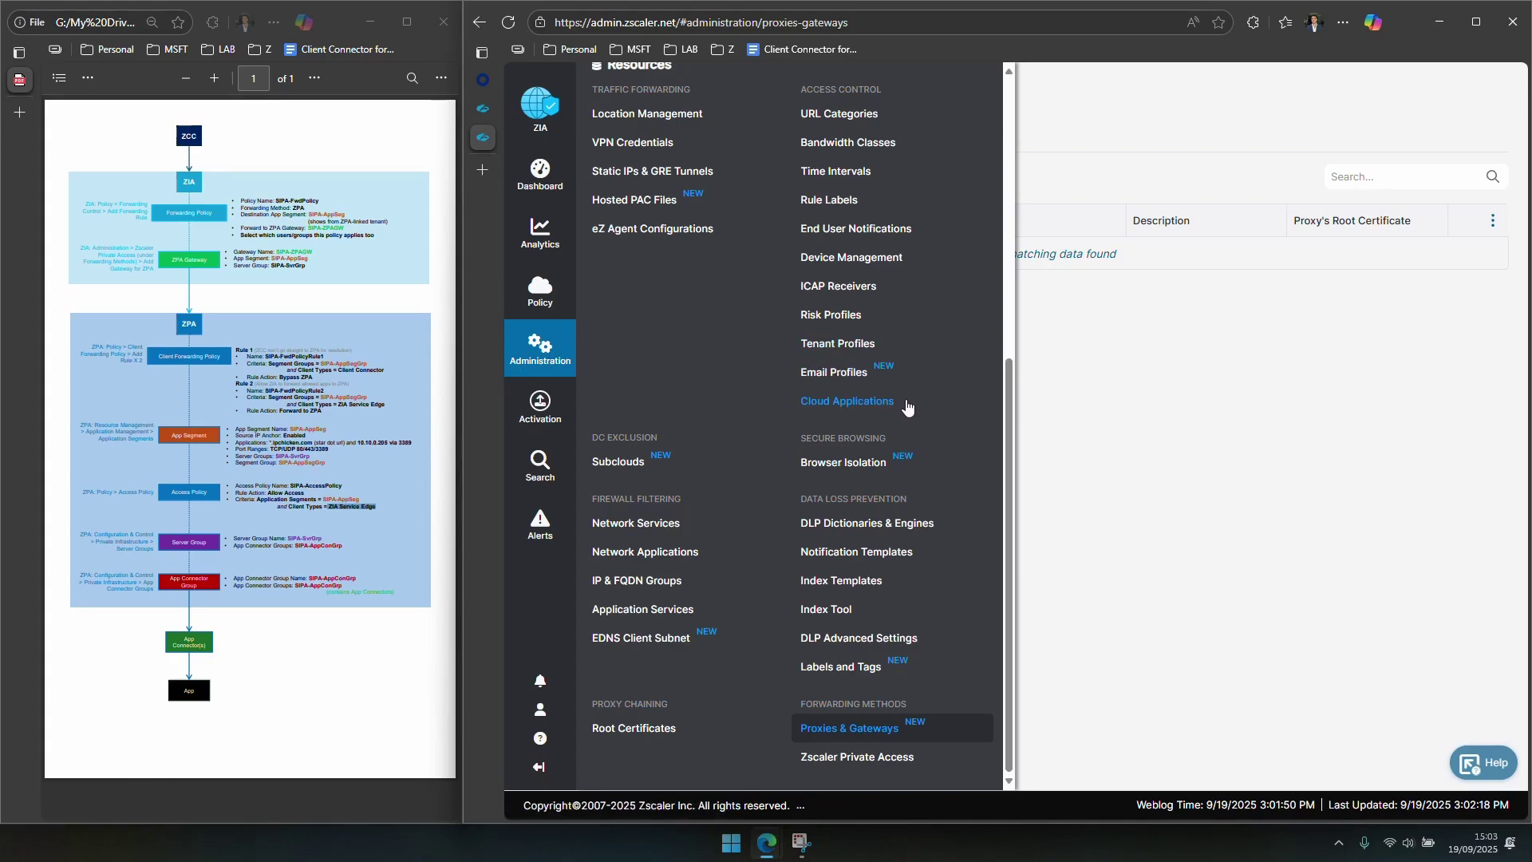
Step: Open the ZPA gateway list and highlight SIPA-GW's server group SIPA-SvrGrp and segment SIPA-AppSeg
click(892, 763)
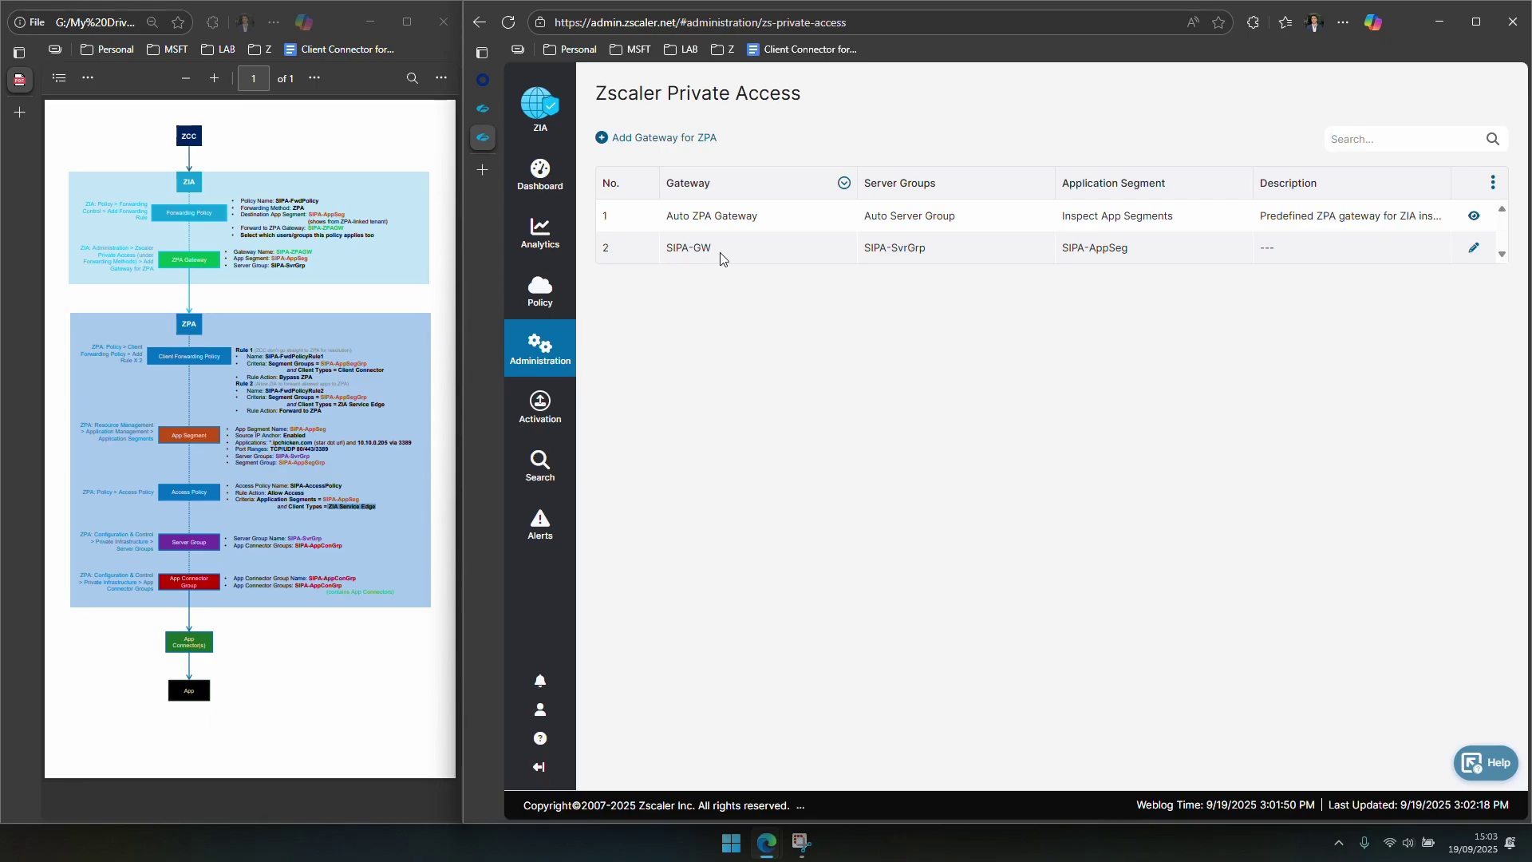
drag(863, 247, 926, 249)
drag(1065, 253, 1153, 257)
click(483, 108)
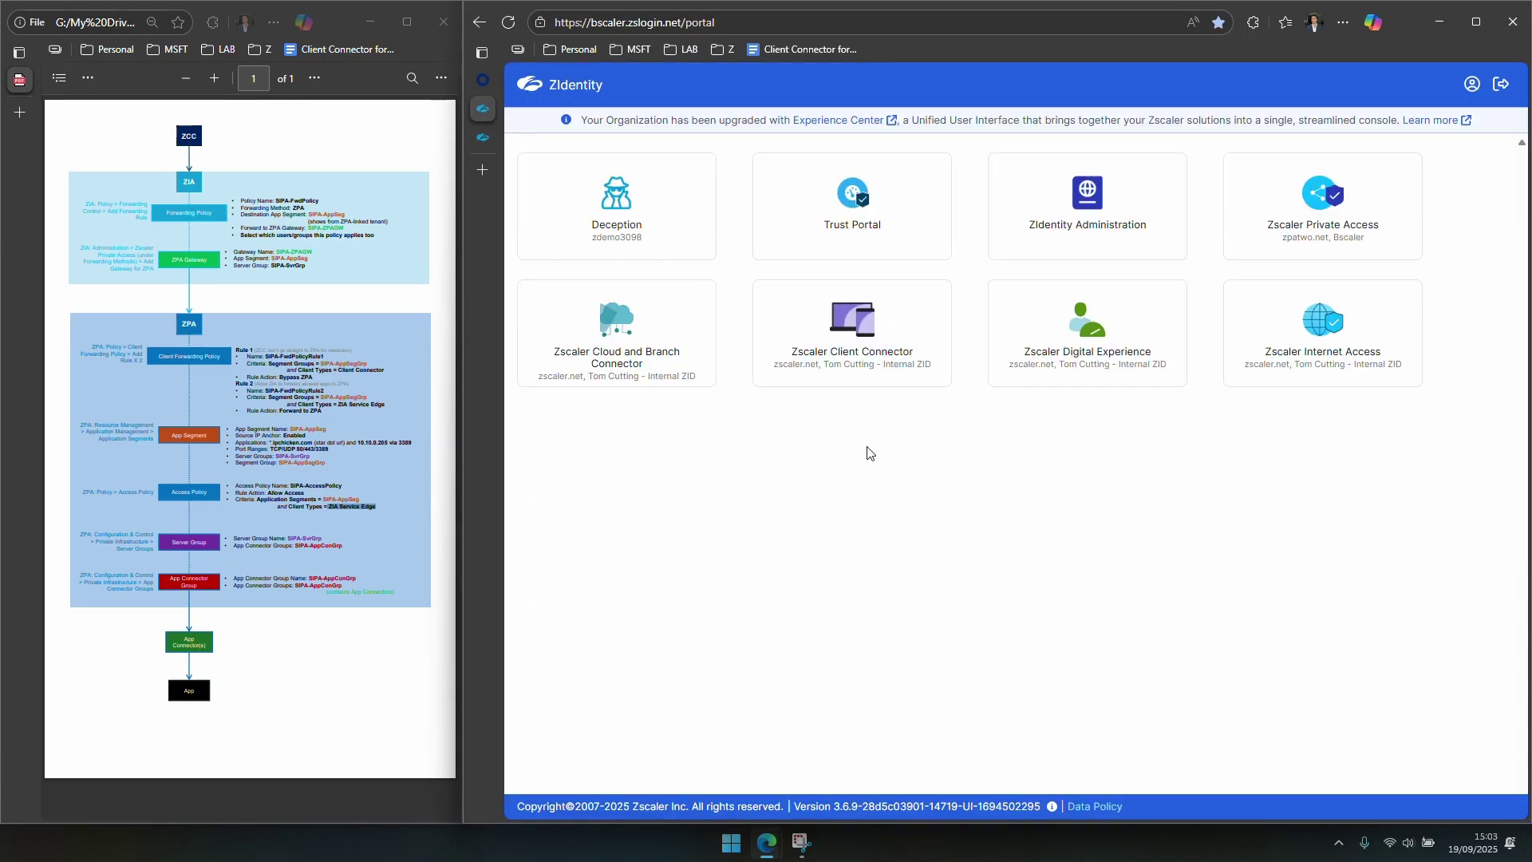
Step: Open ZPA's Client Forwarding Policy and highlight the Bypass ZPA and Forward to ZPA actions
click(1282, 214)
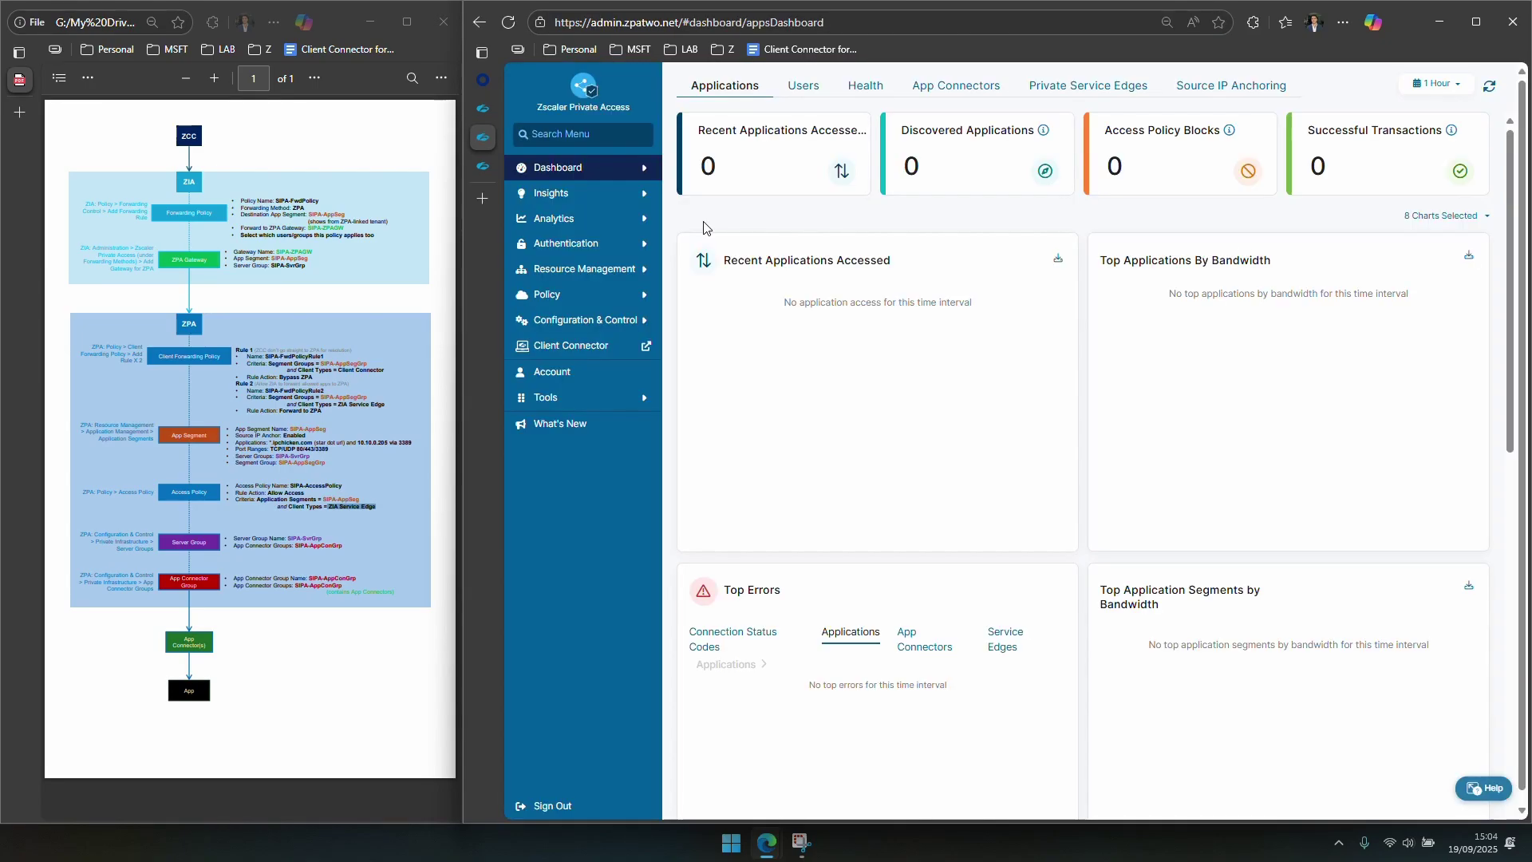
click(575, 297)
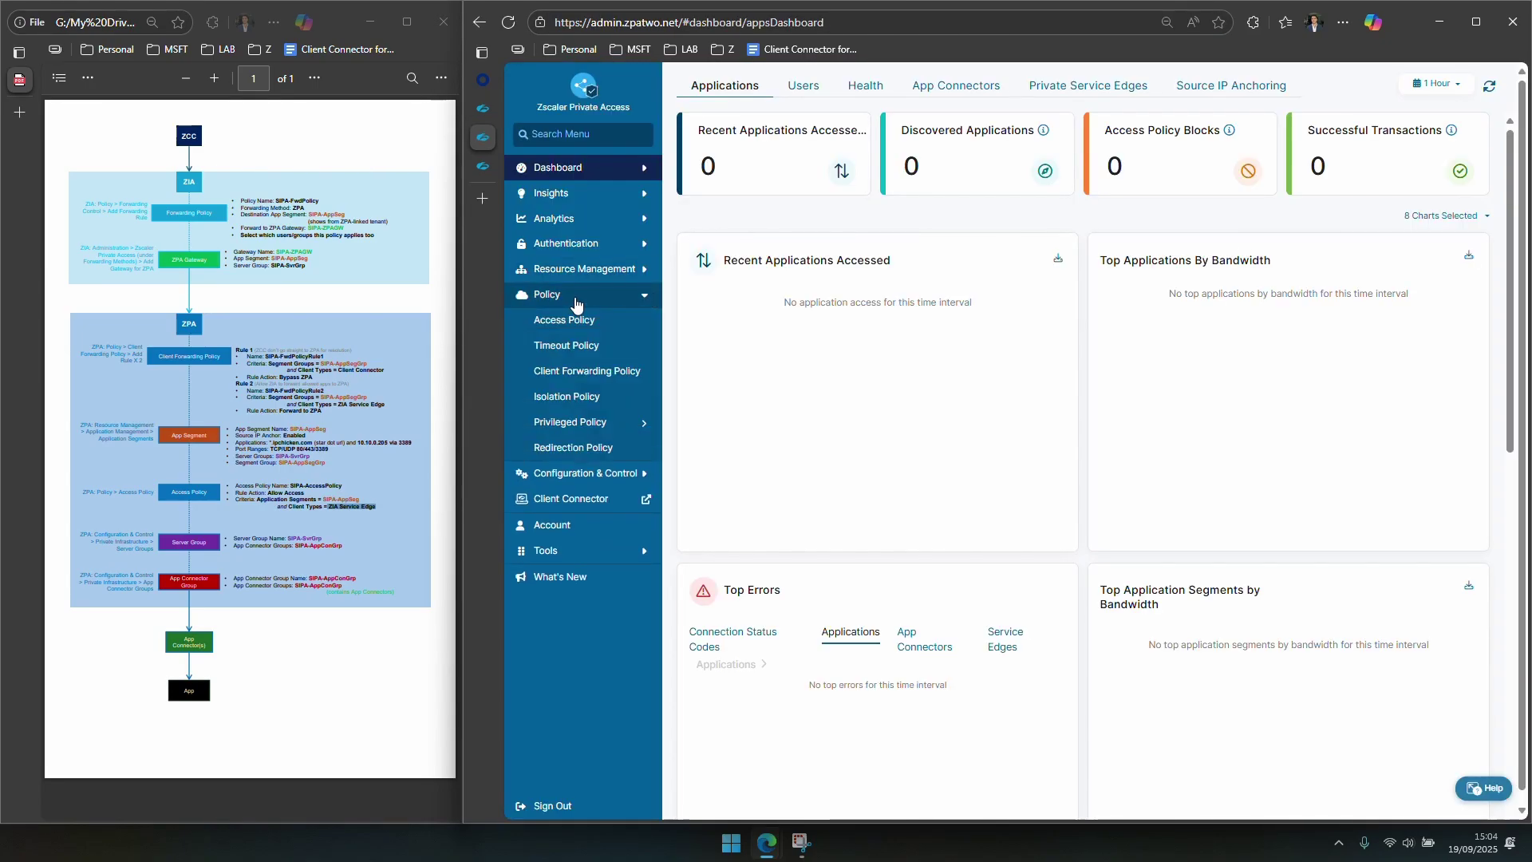
click(594, 381)
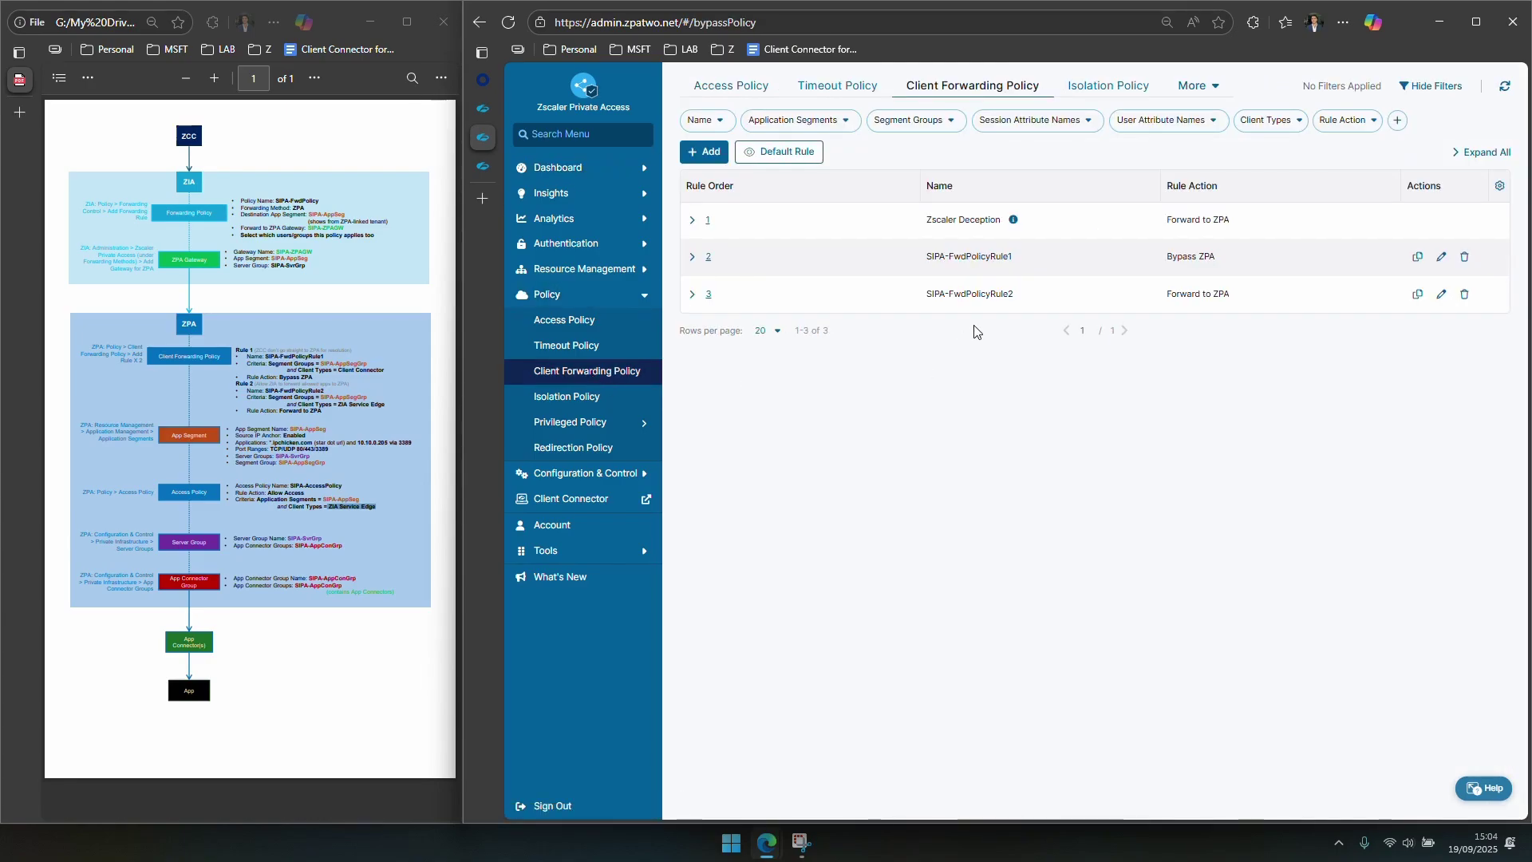
drag(1165, 257, 1218, 257)
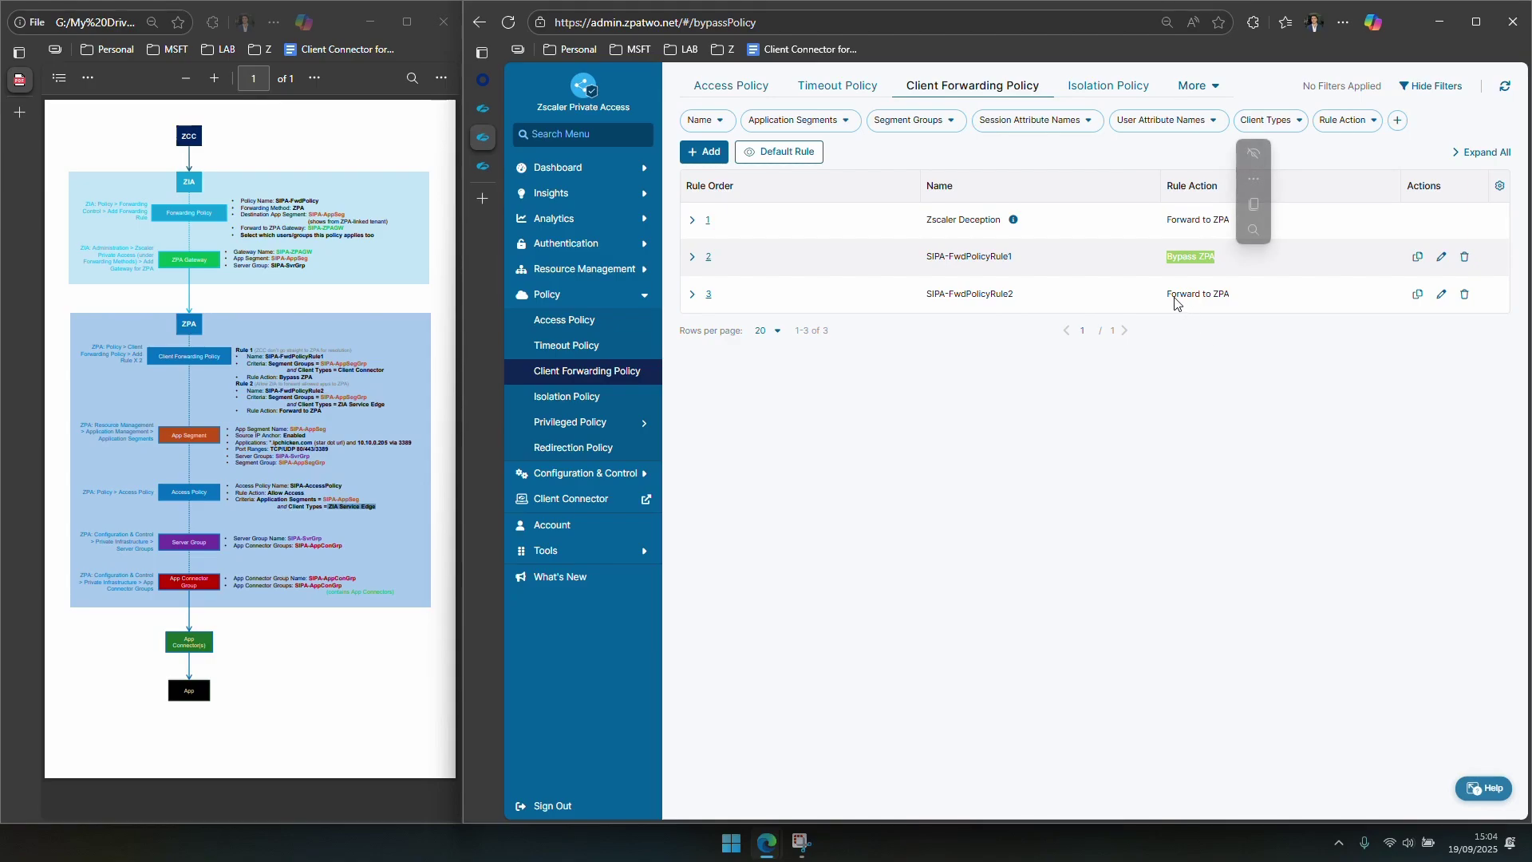
drag(1170, 296, 1242, 304)
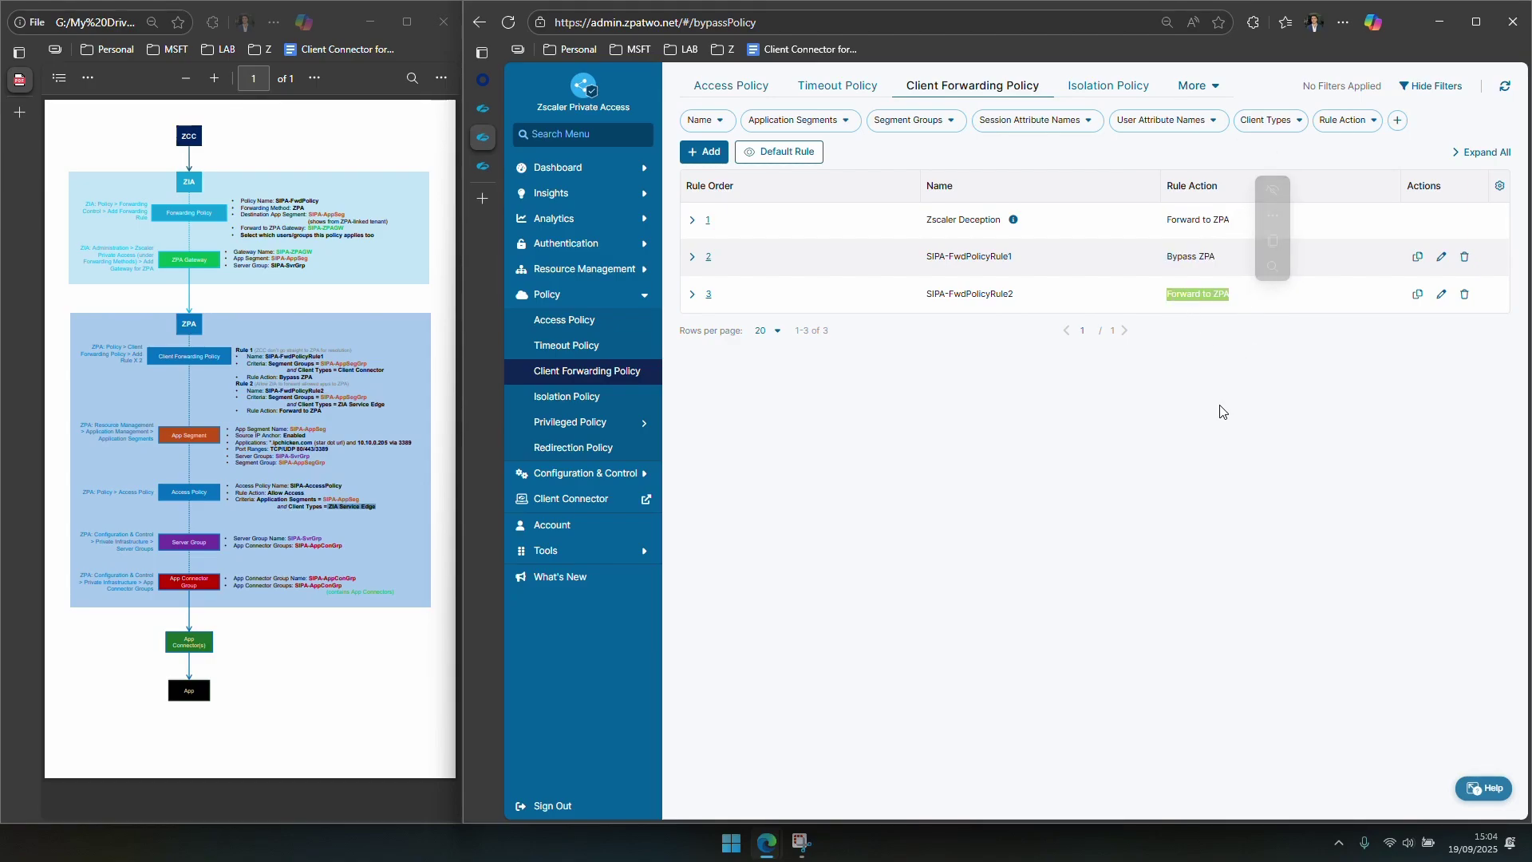
Step: Expand rules 3 and 2 to review their criteria, highlighting the ZIA Service Edge client type
click(691, 295)
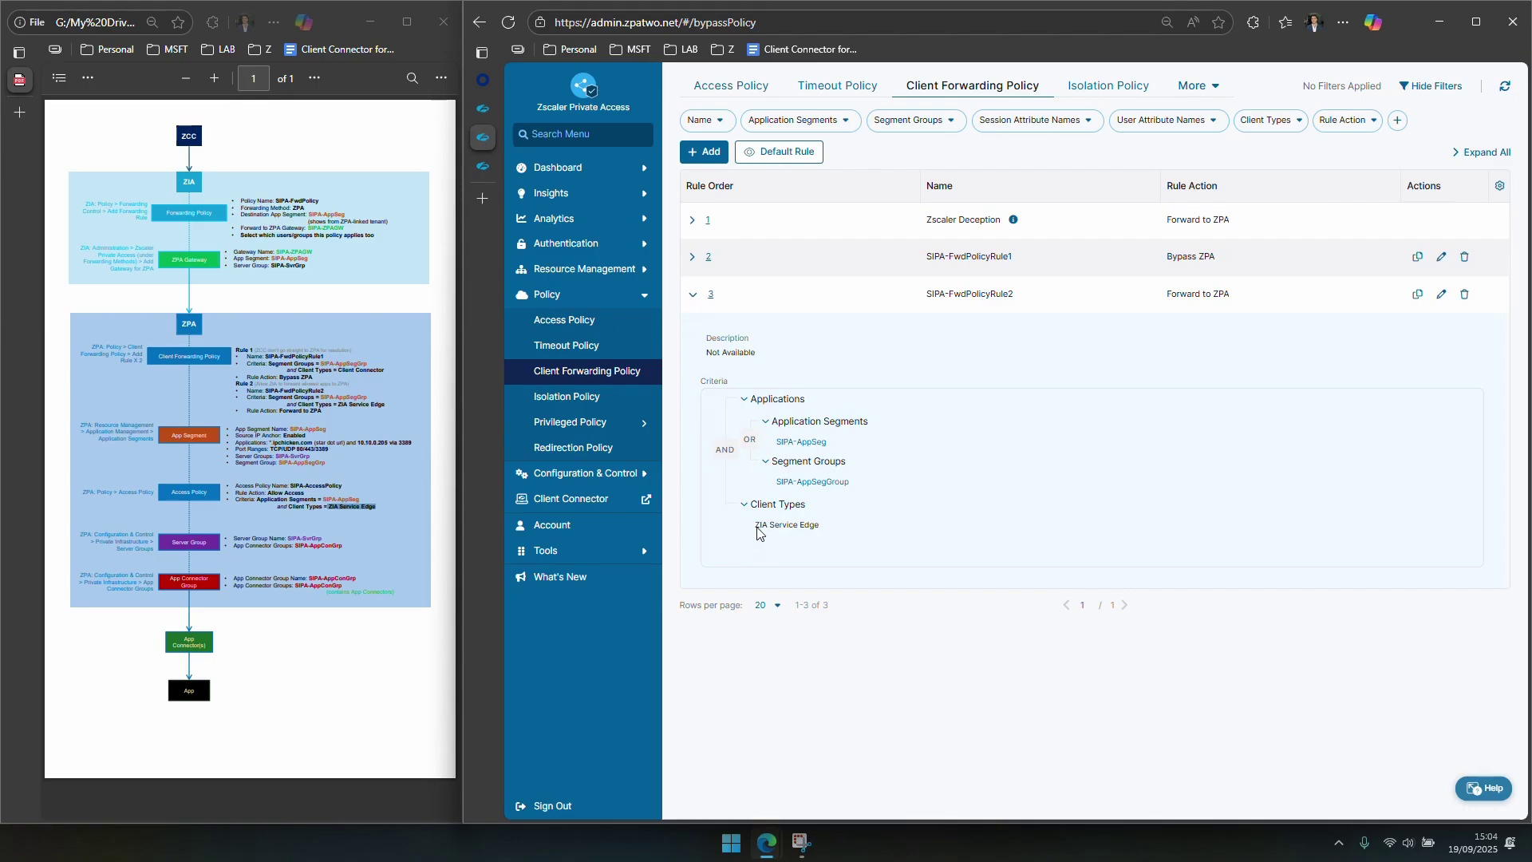
drag(757, 533, 838, 533)
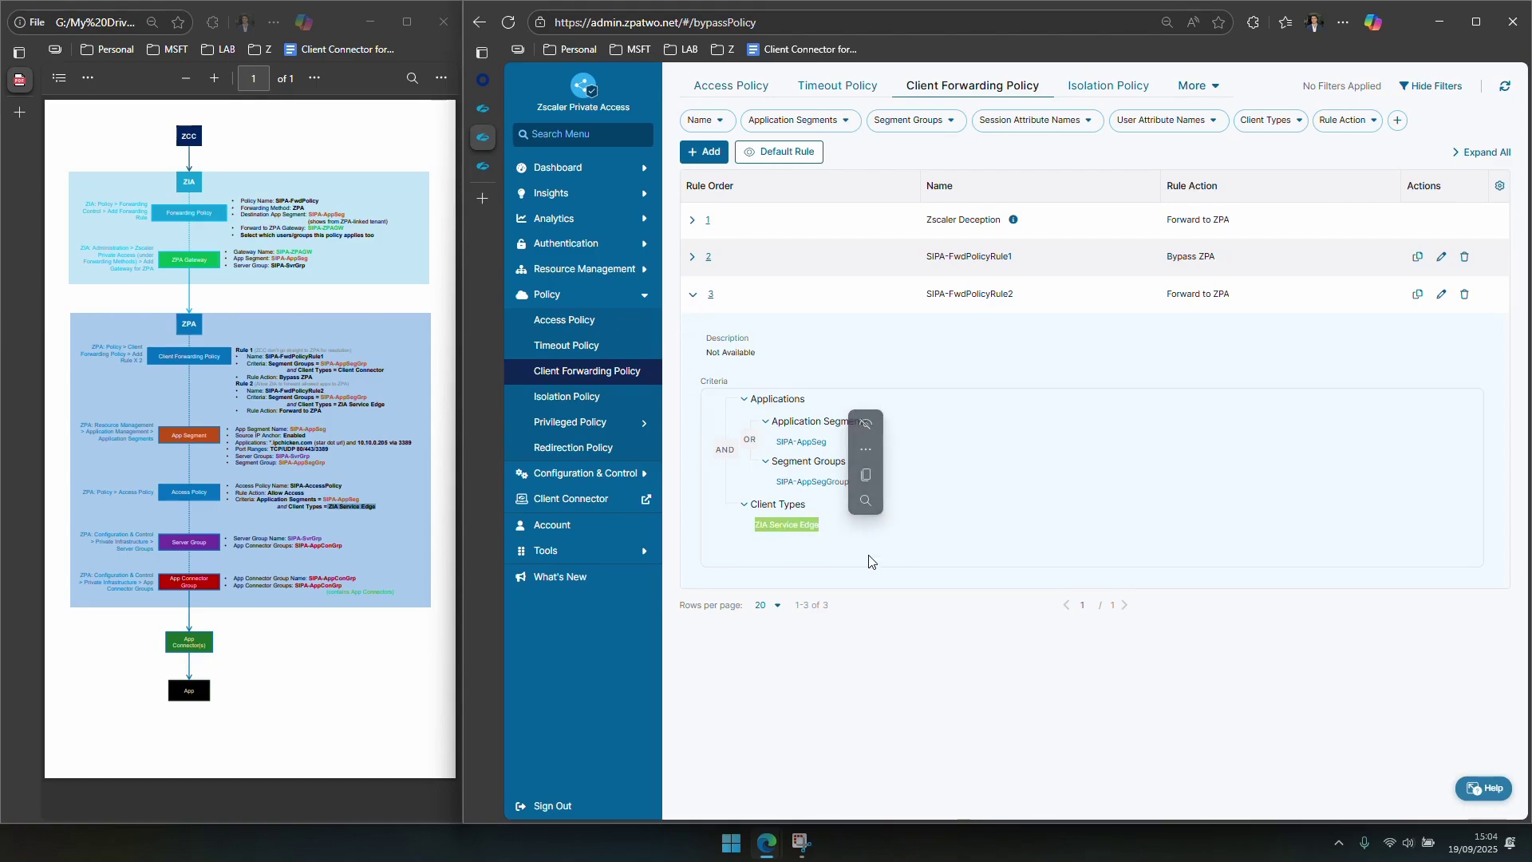
click(692, 256)
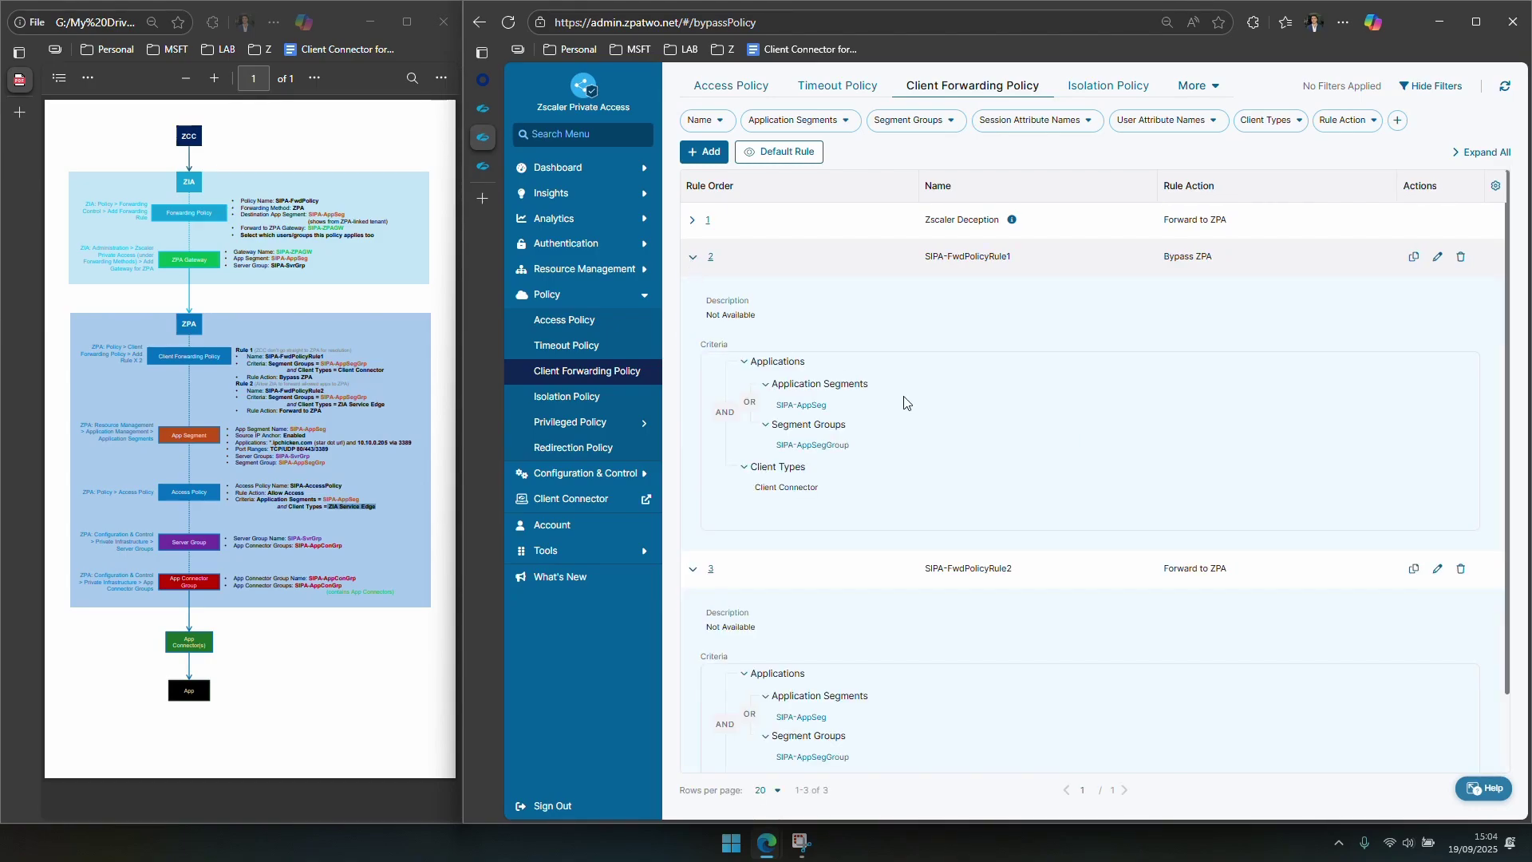
scroll(907, 407, down, 1)
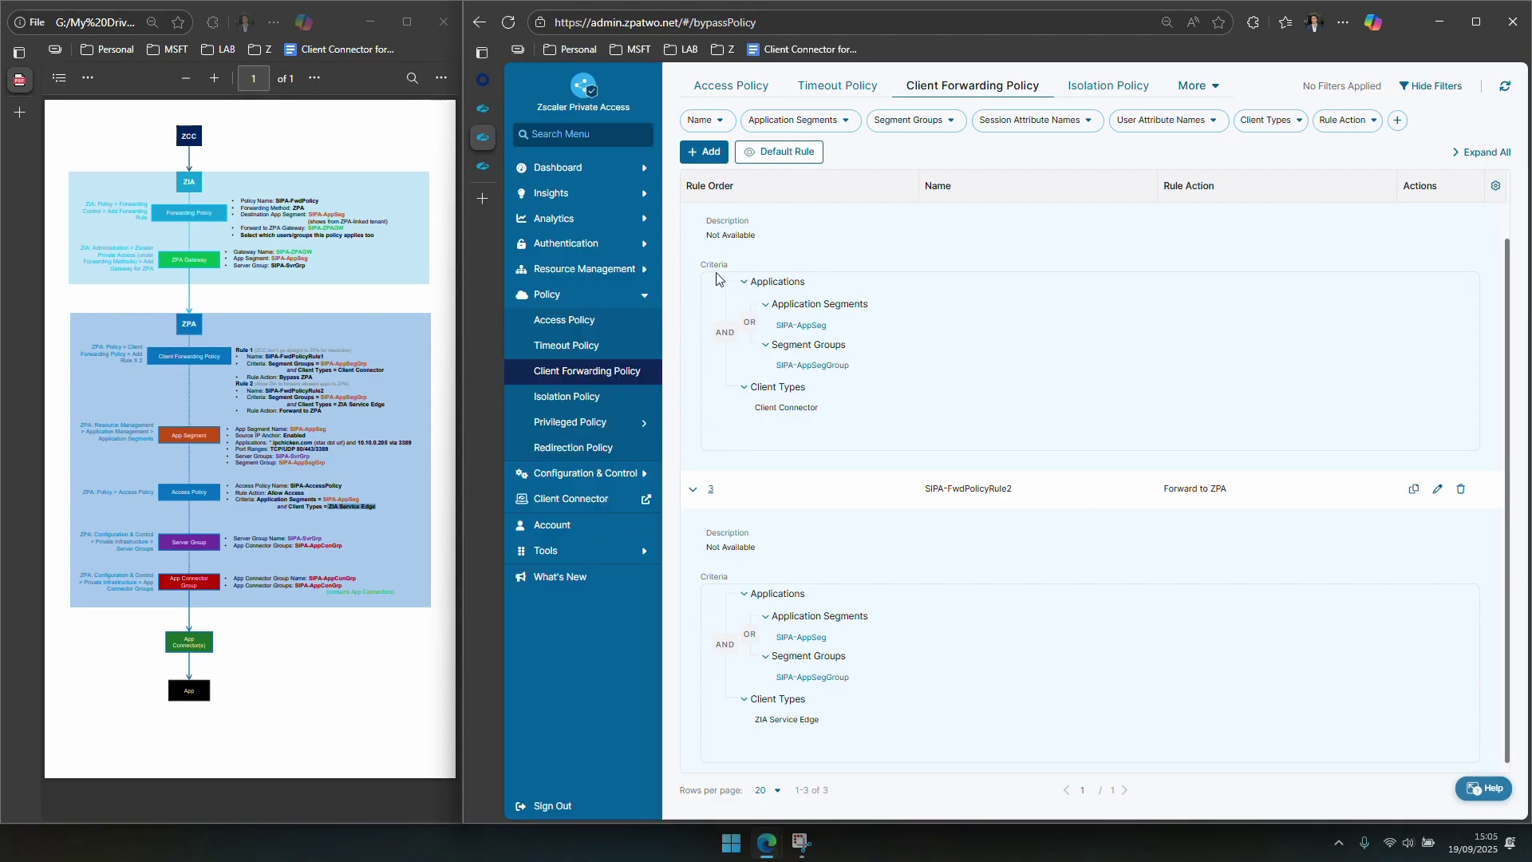
click(591, 272)
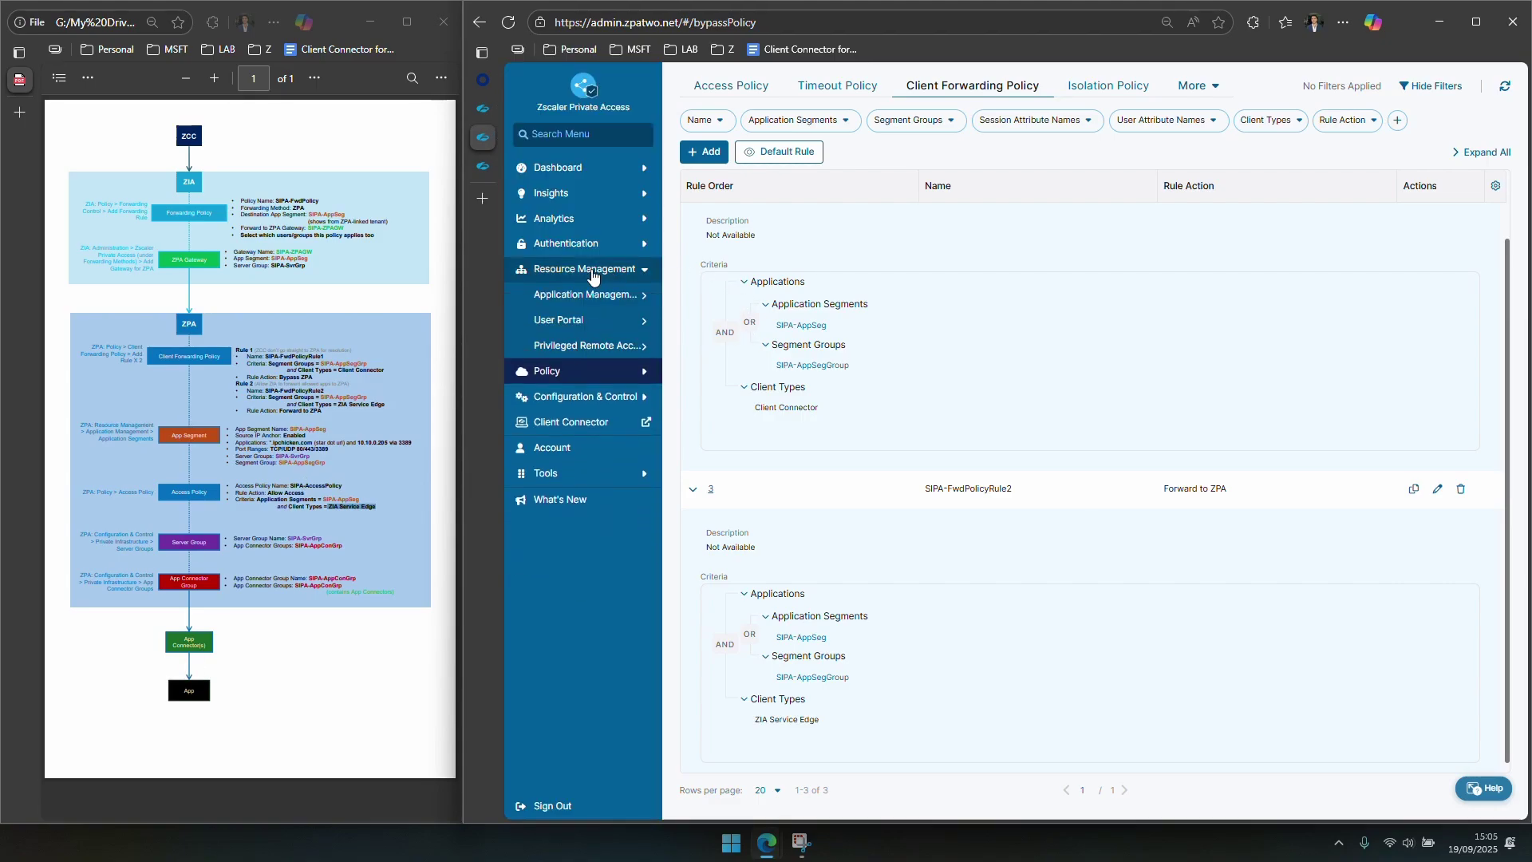
Step: Expand SIPA-AppSeg in Application Segments and highlight Source IP Anchor: Enabled
mouse_move(594, 295)
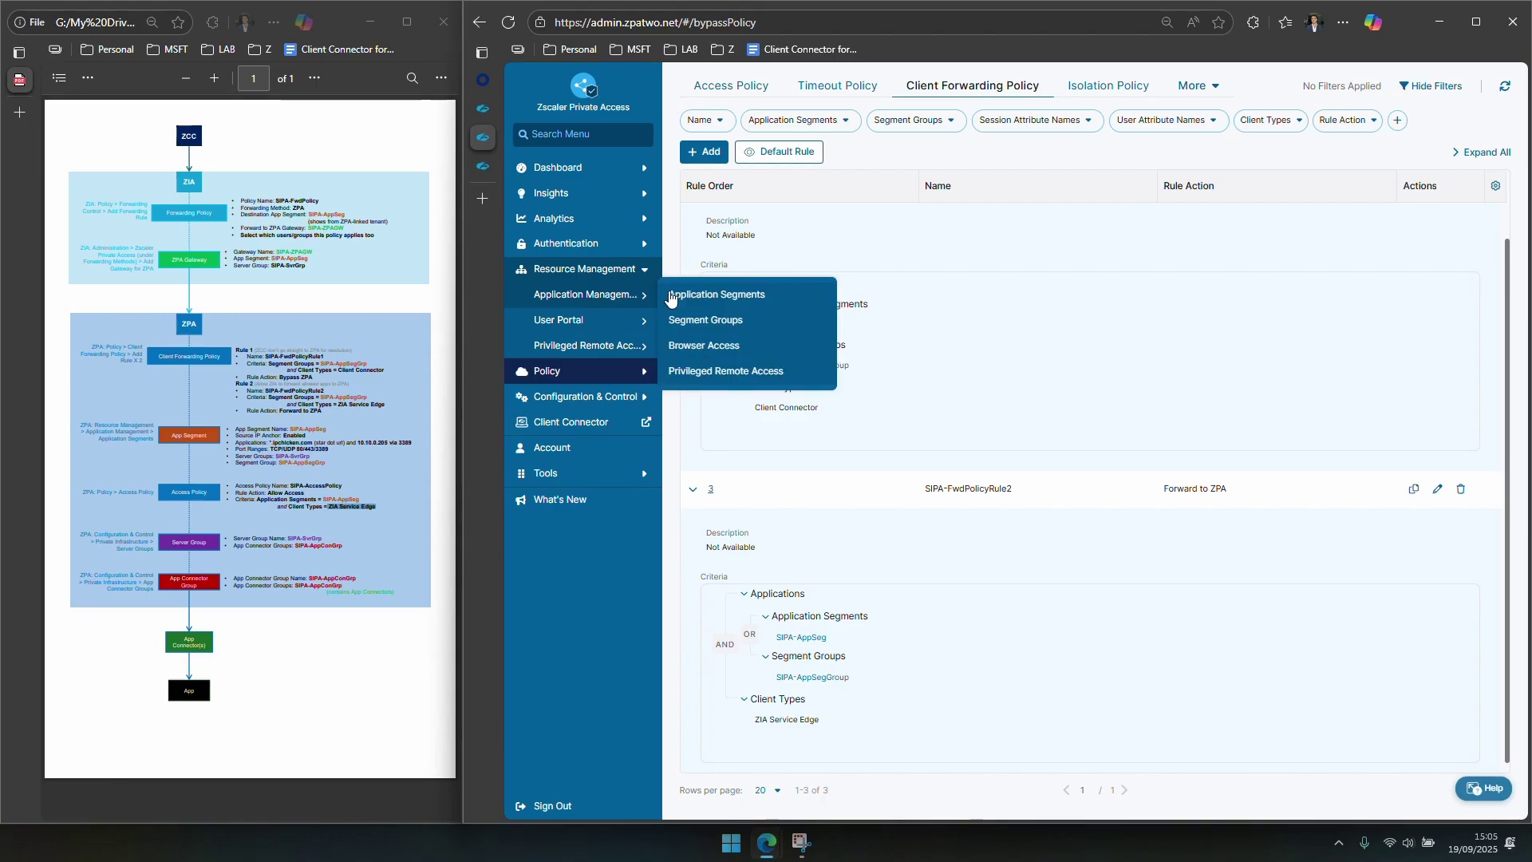
click(726, 295)
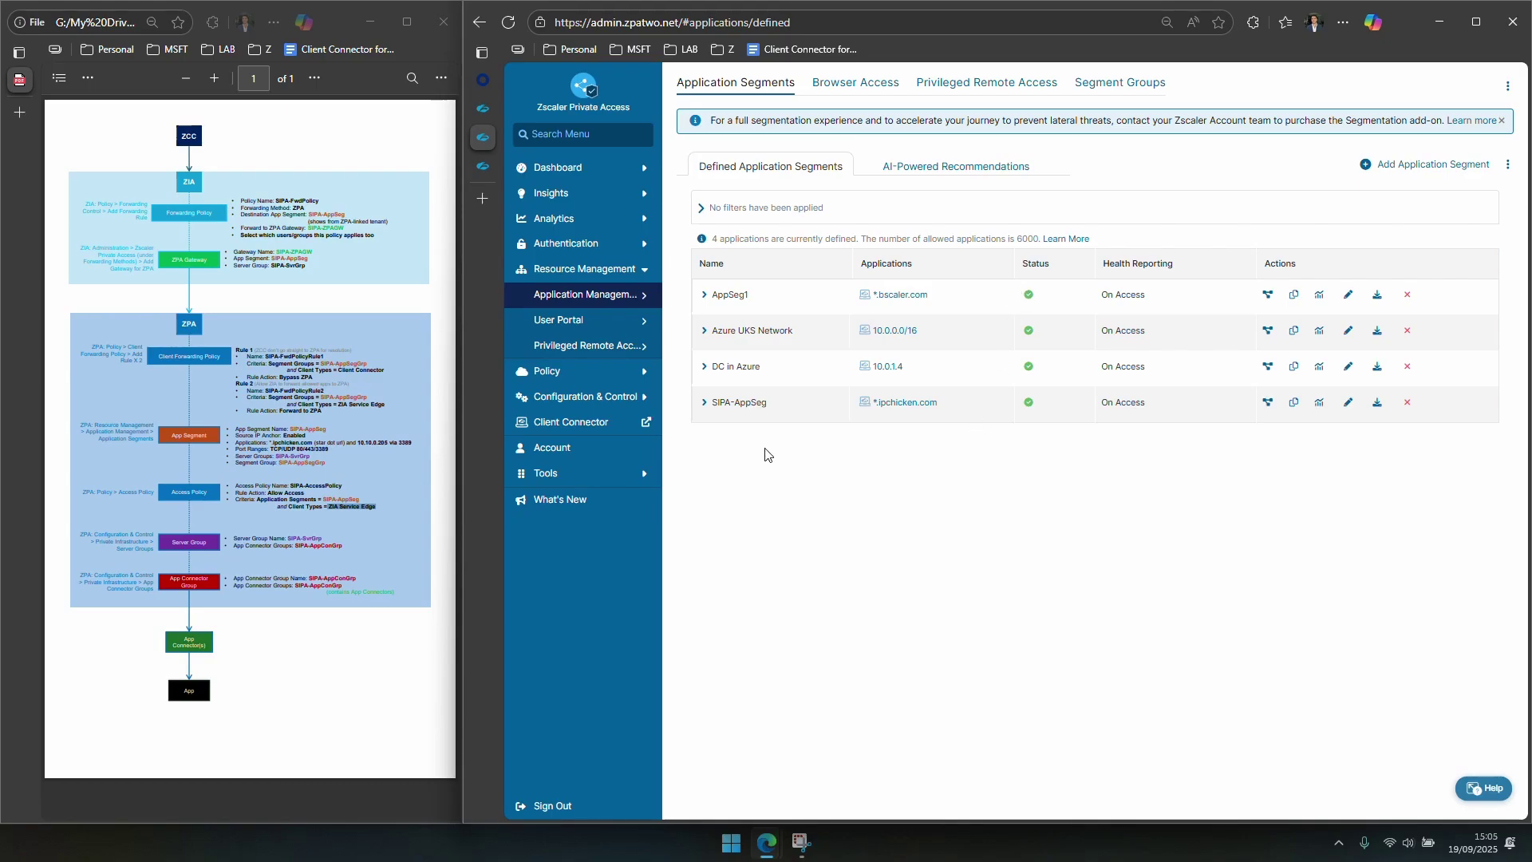
click(706, 407)
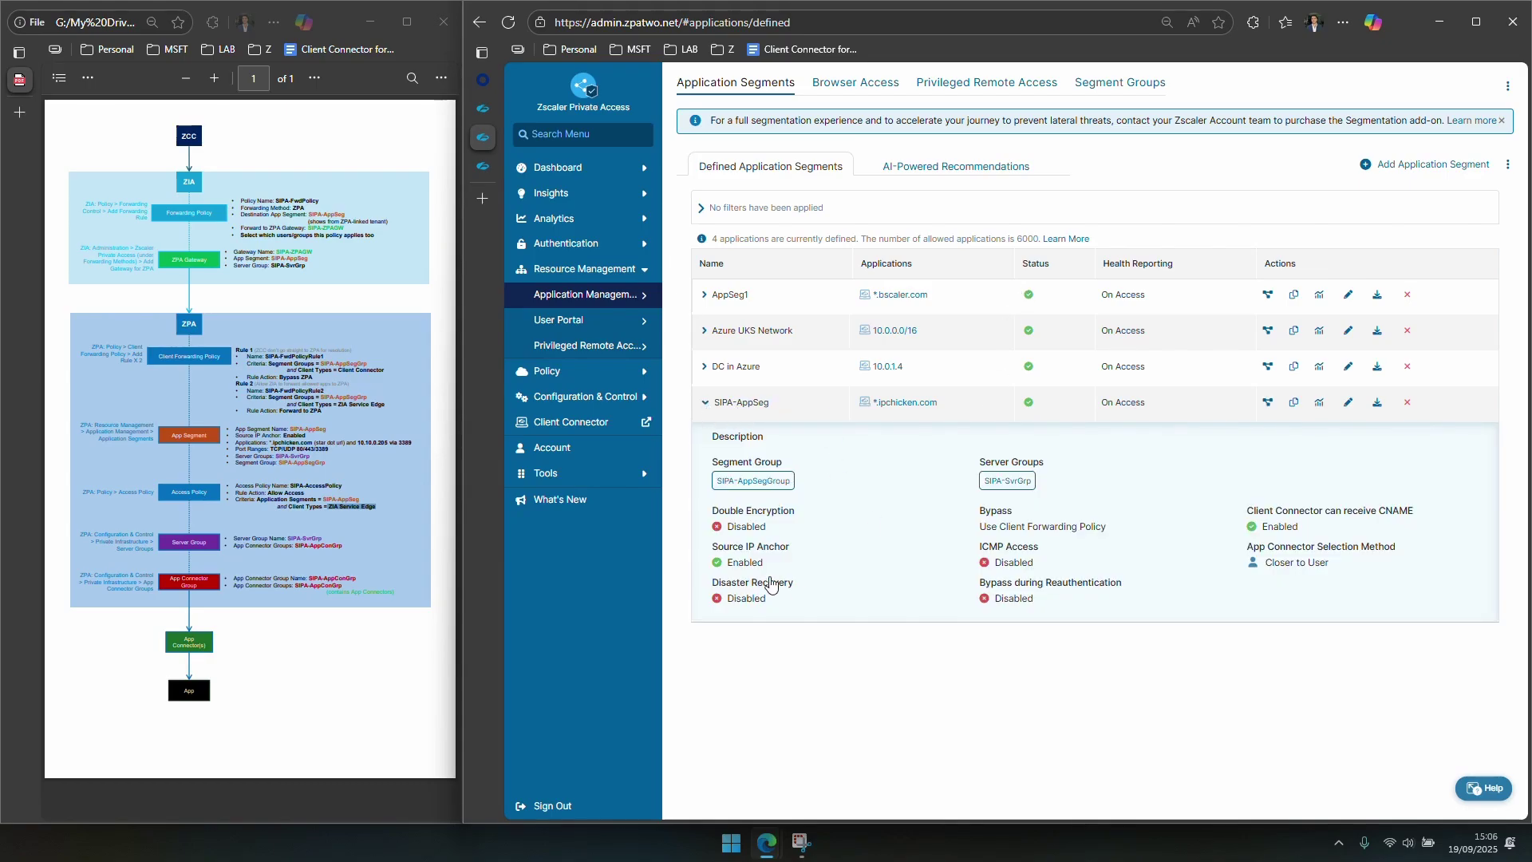
drag(709, 548, 805, 554)
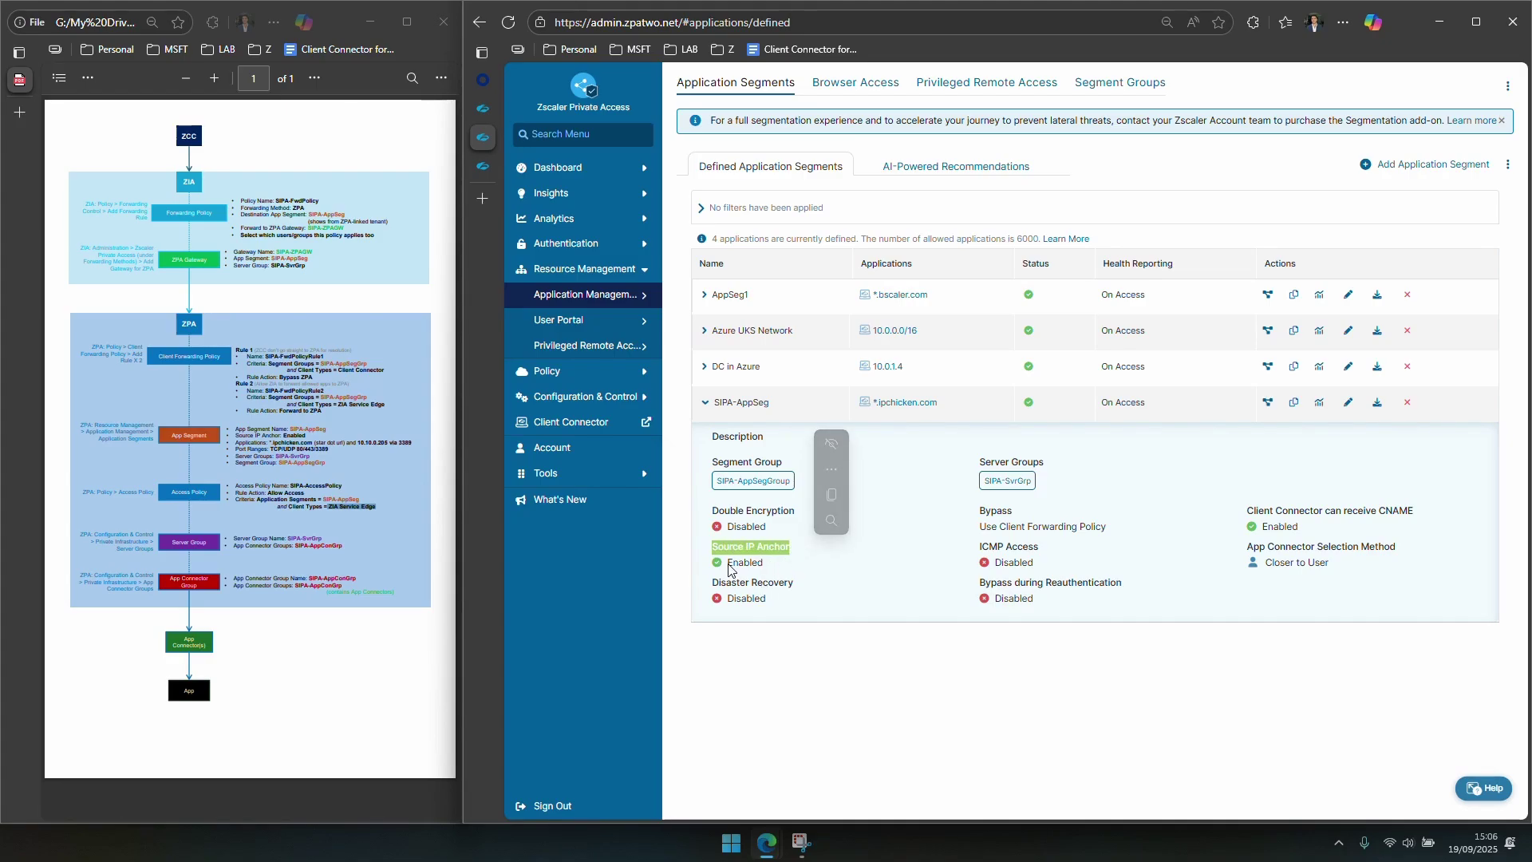
drag(727, 563, 768, 564)
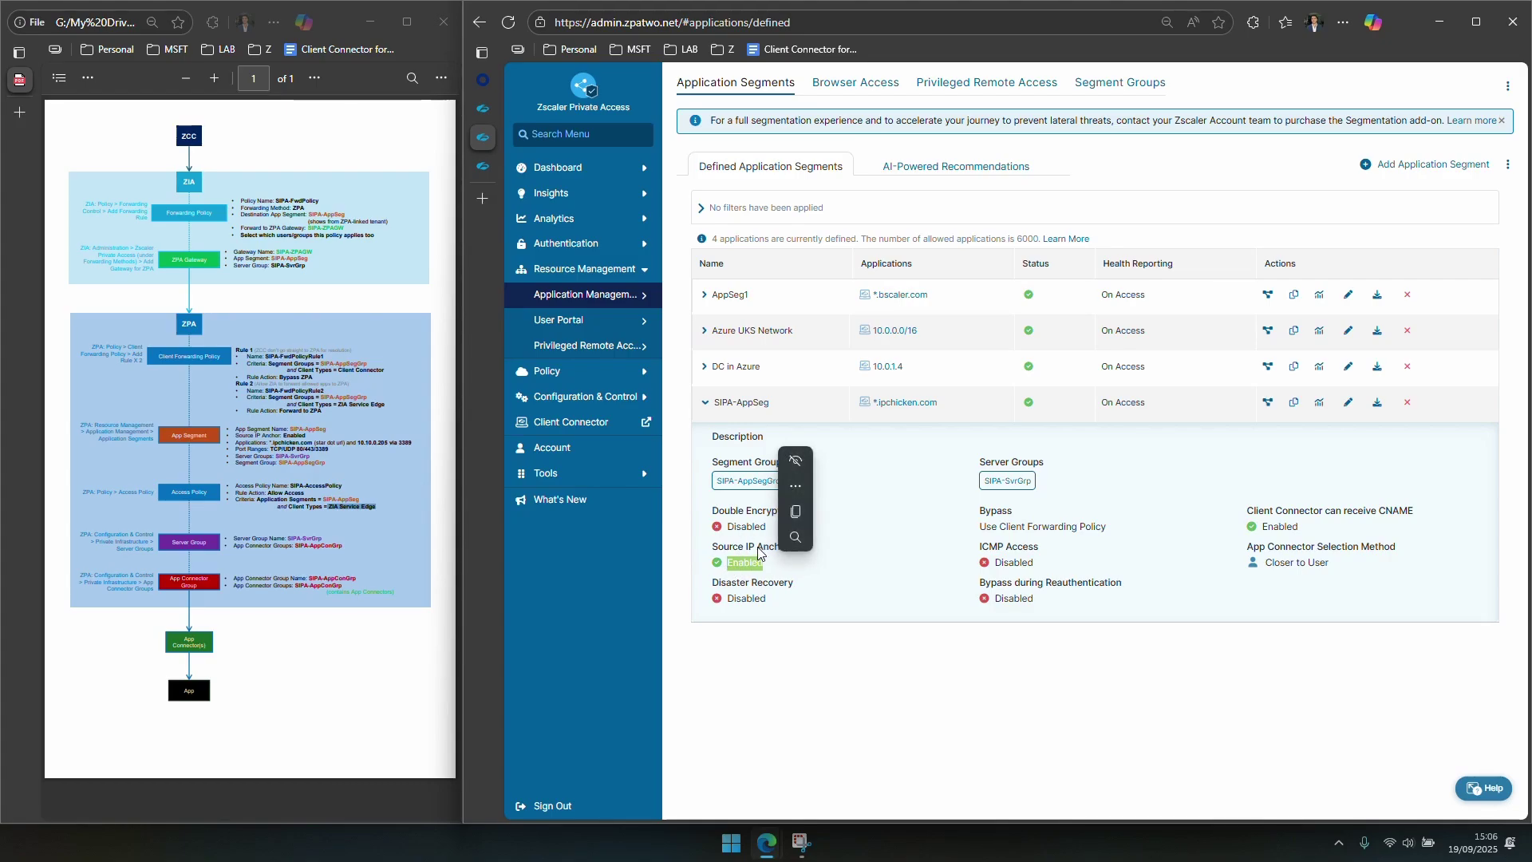
Step: Preview Source IP Anchor in a new application segment form, then discard it
click(1448, 165)
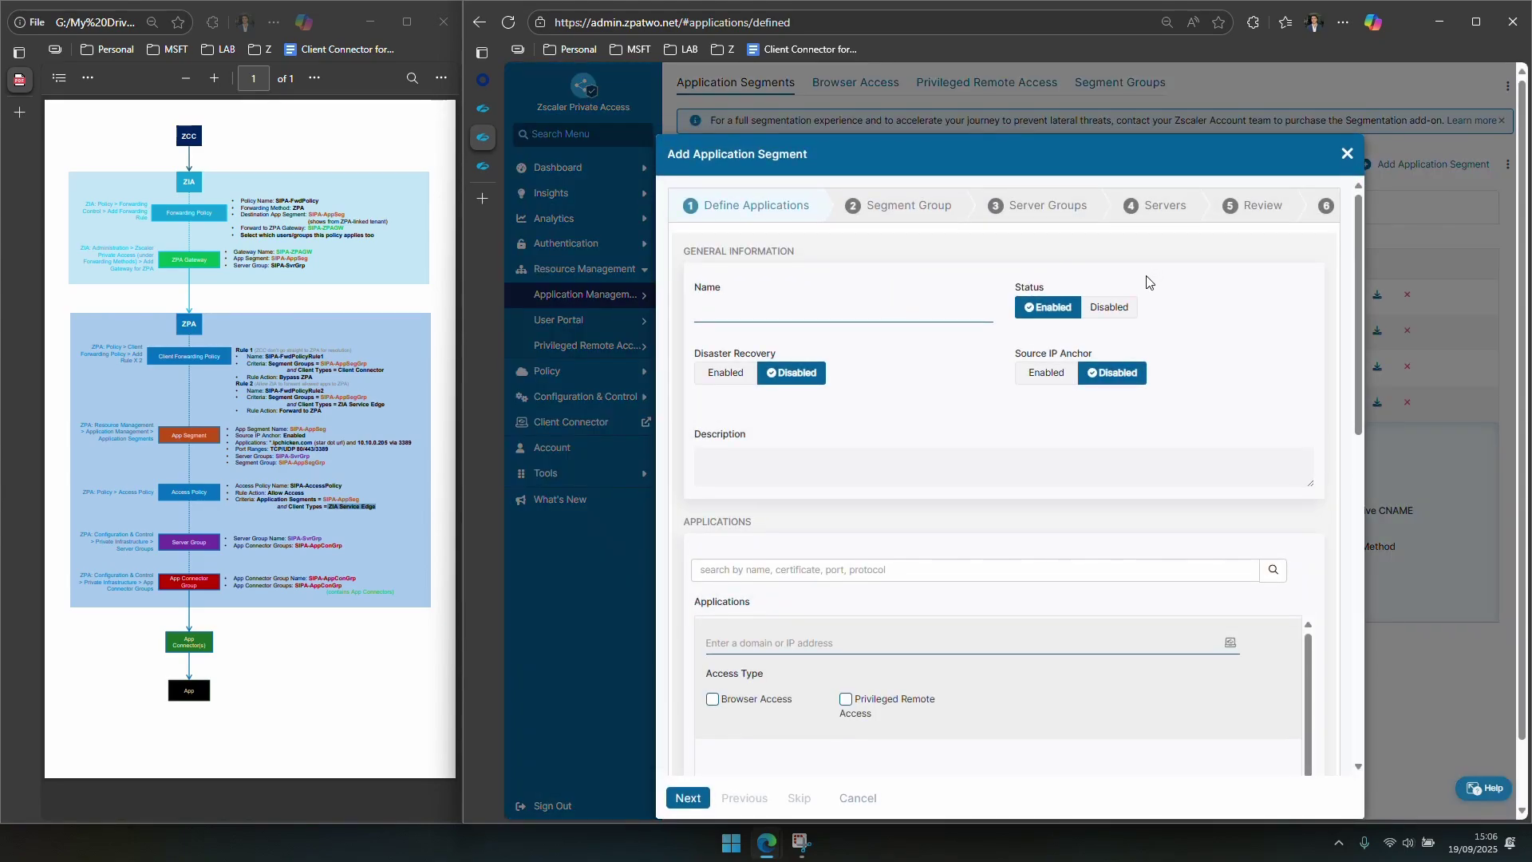
click(1056, 378)
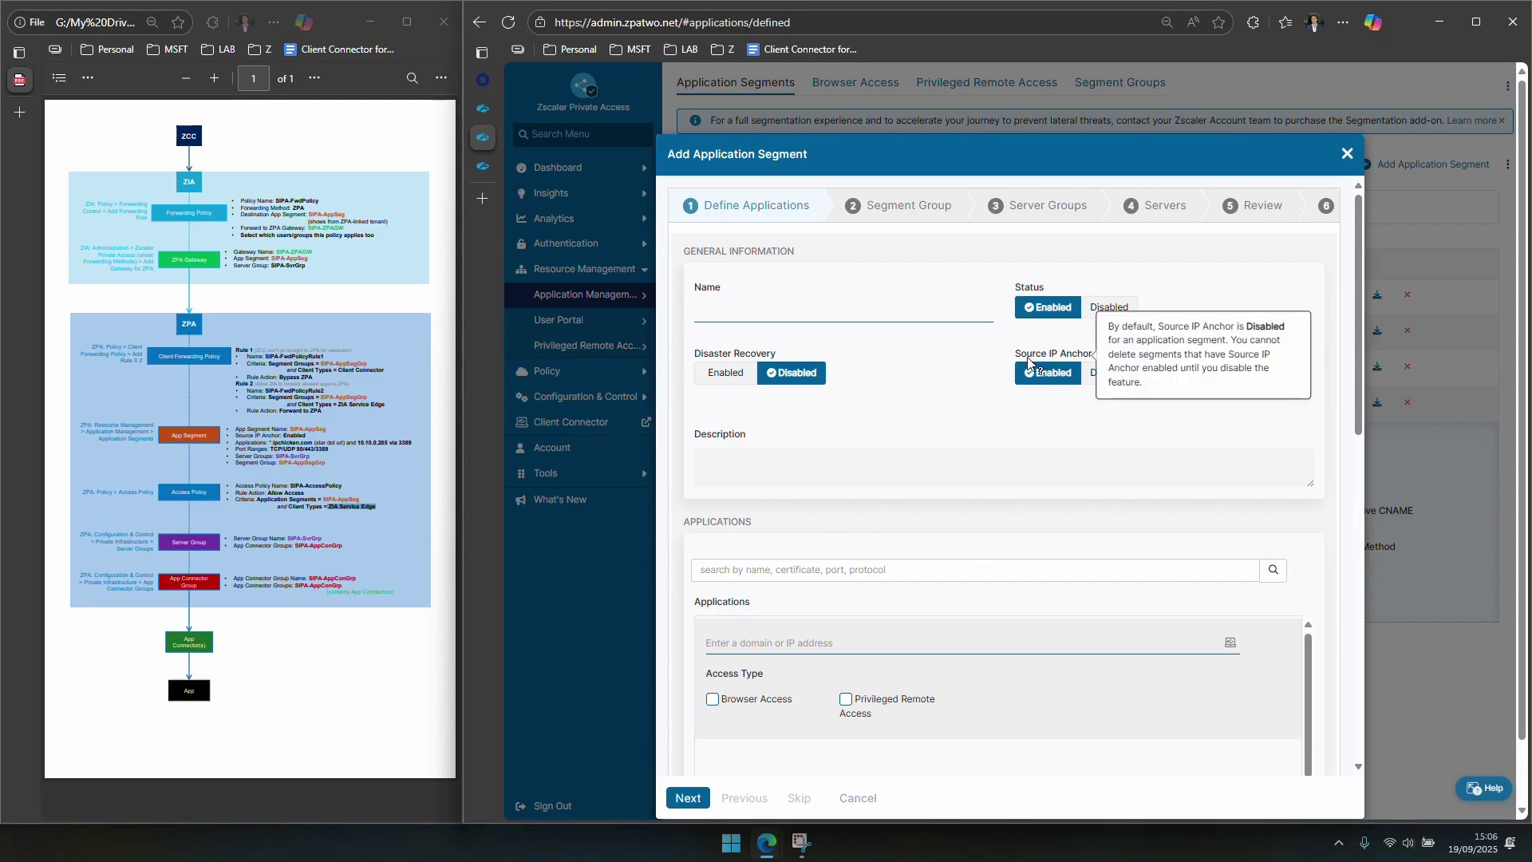
click(1347, 154)
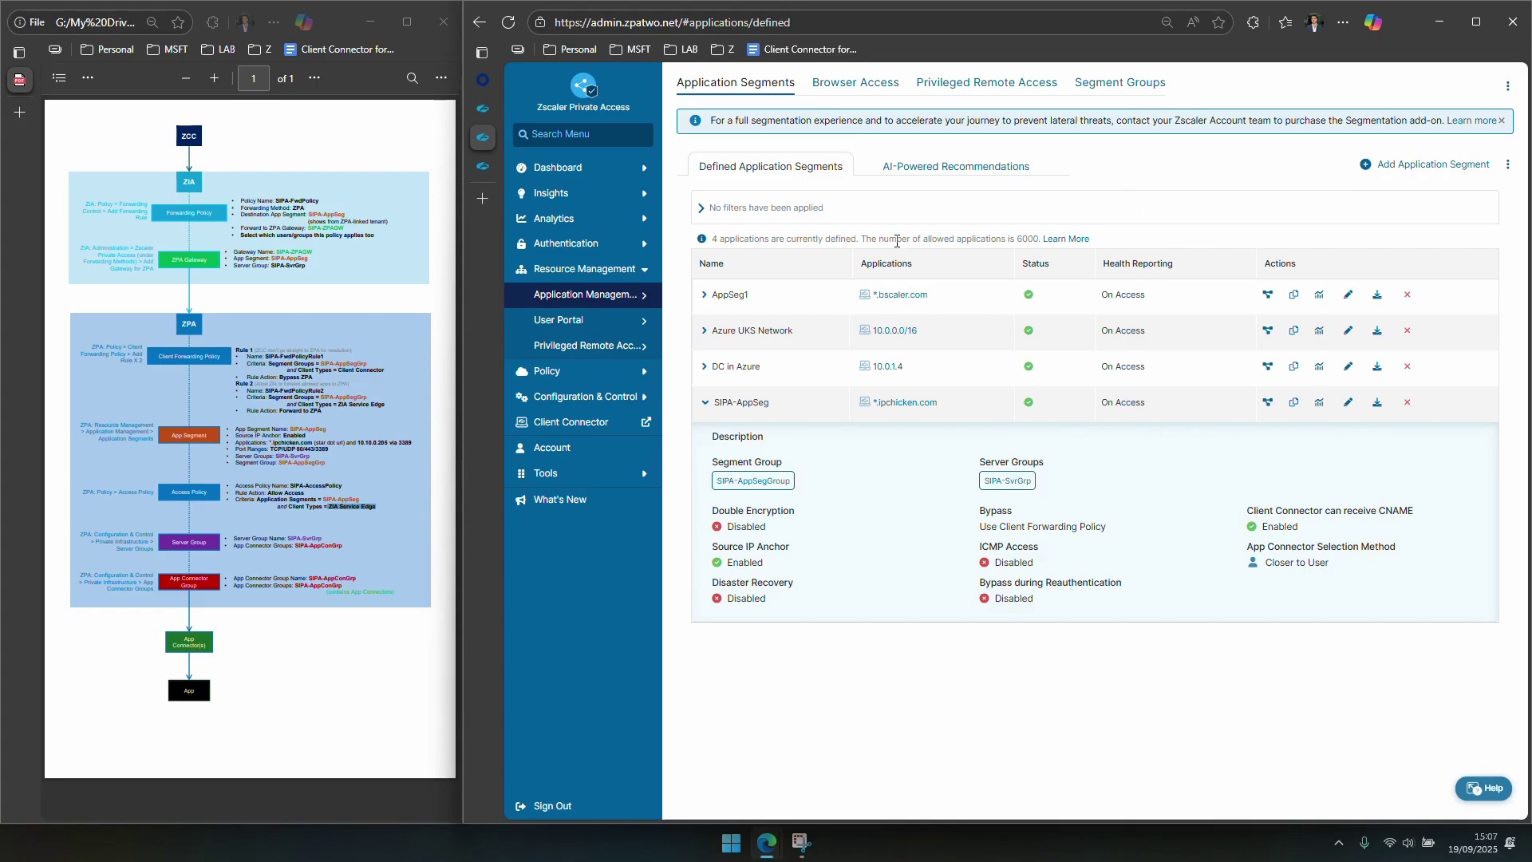
Step: Show rule 4 SIPA-AccessPolicy's criteria, marking ZIA Service Edge as its client type
click(573, 372)
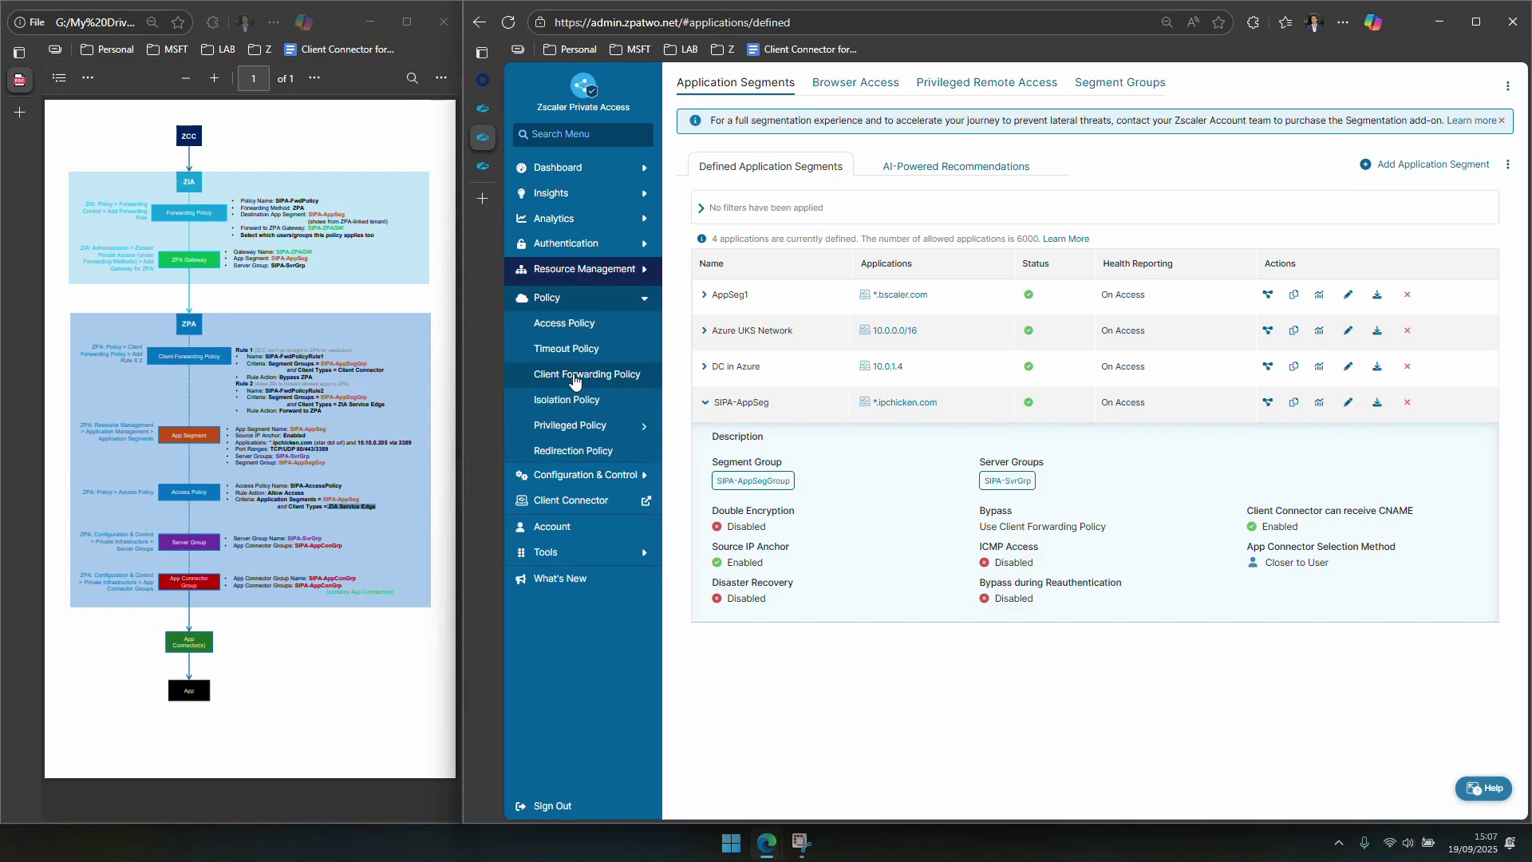
click(572, 324)
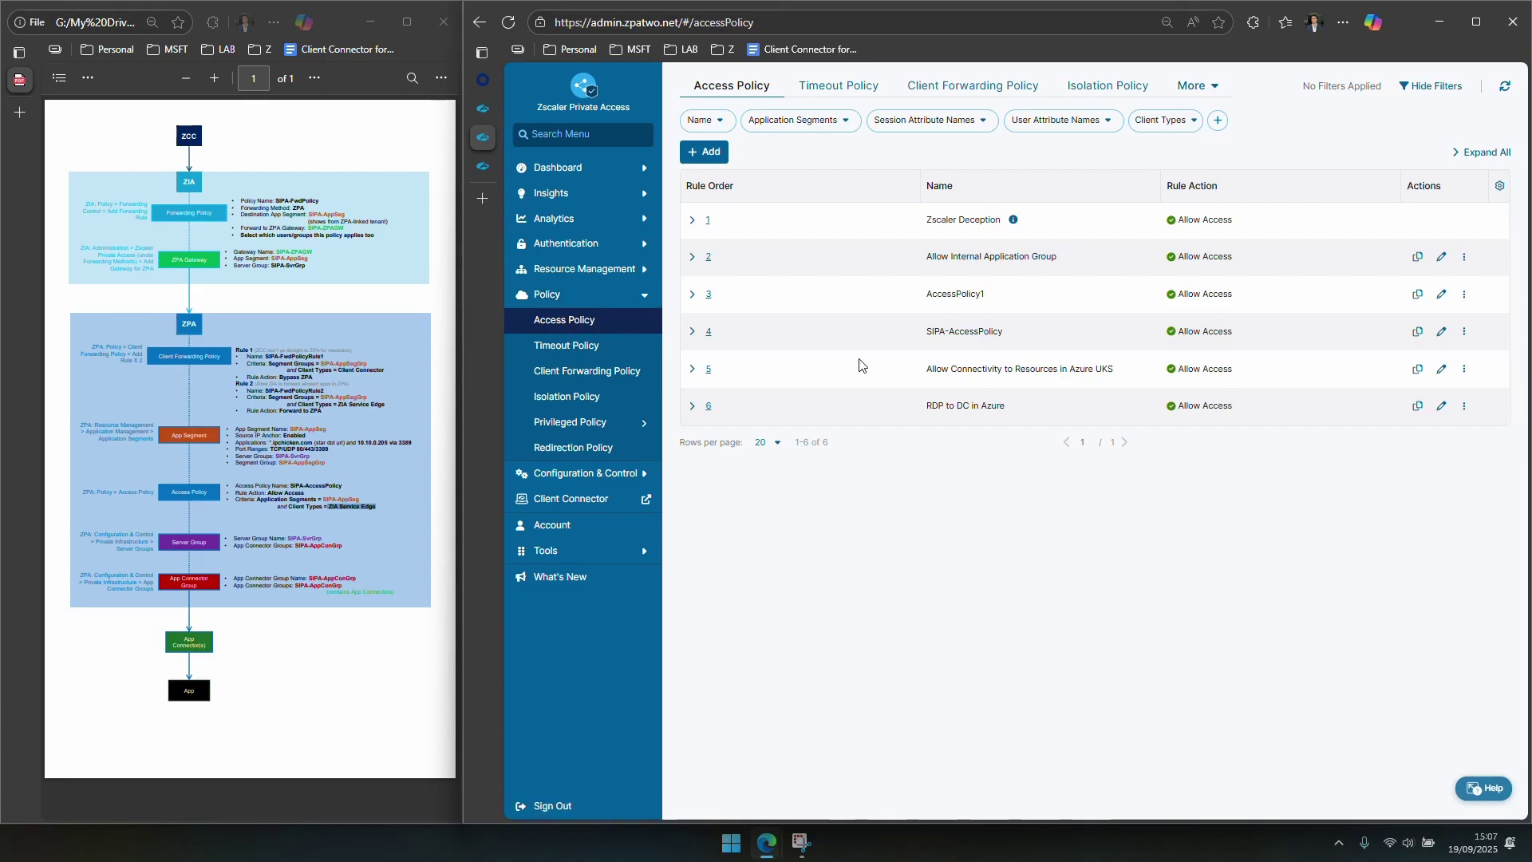
click(691, 332)
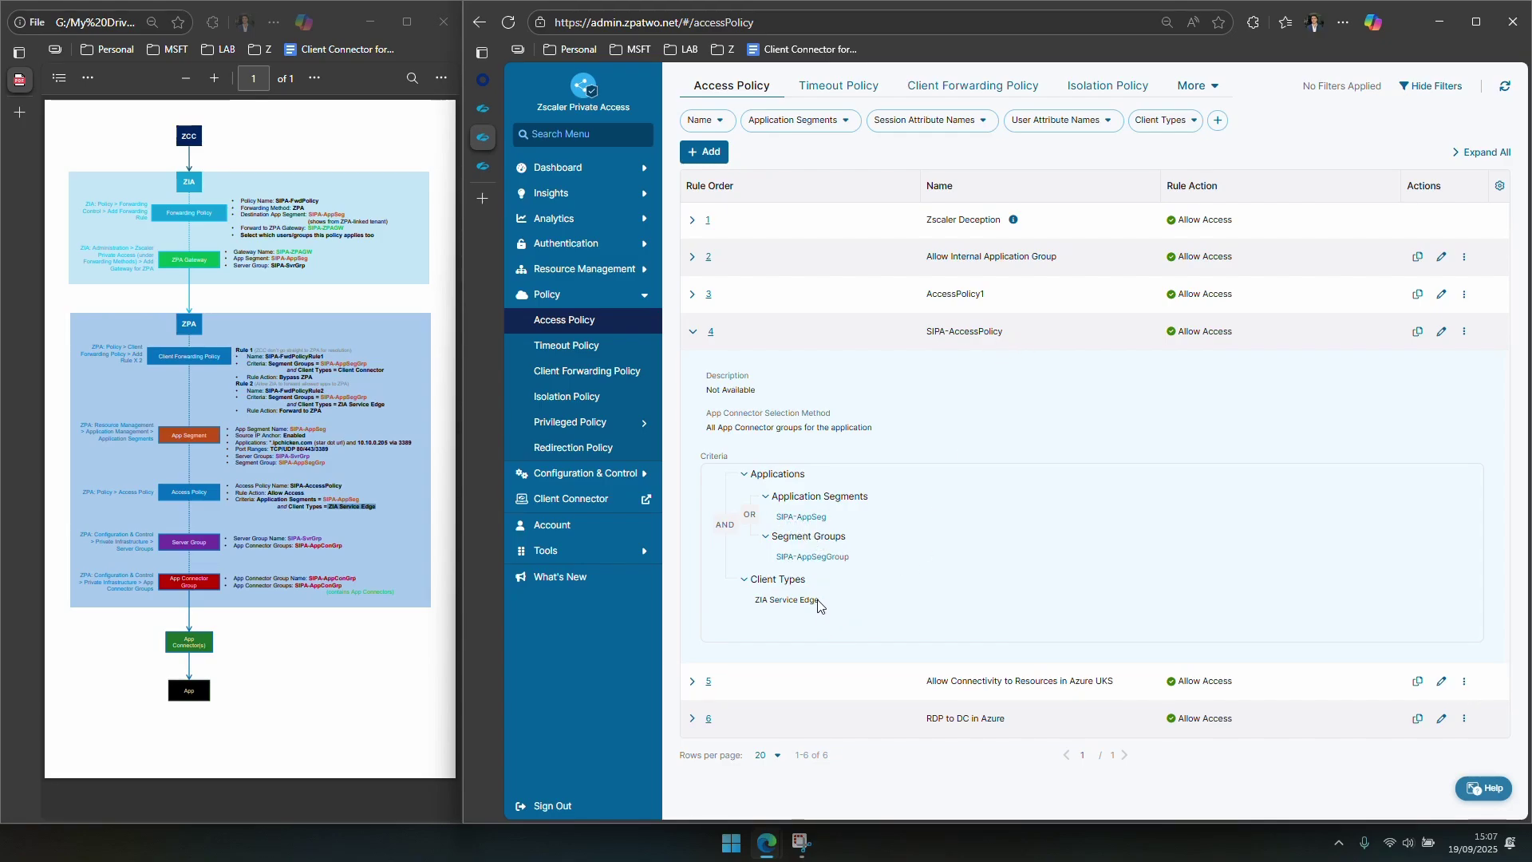
drag(822, 602, 734, 612)
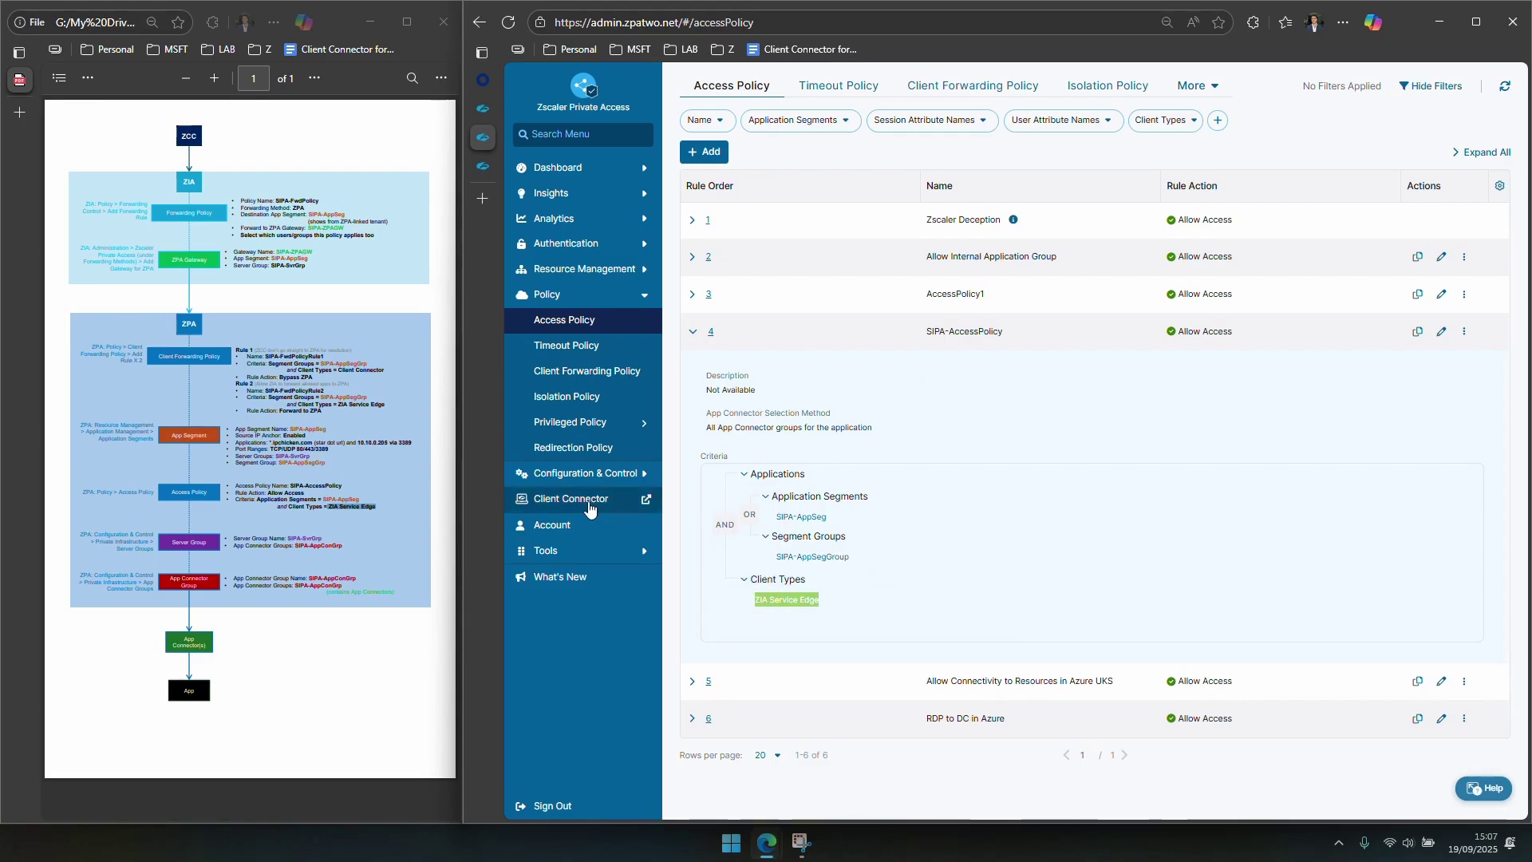
Step: Expand SIPA-SvrGrp in Server Groups to reveal linked group AppConGrp-UK-PublicCloud and no servers
click(602, 473)
mouse_move(570, 482)
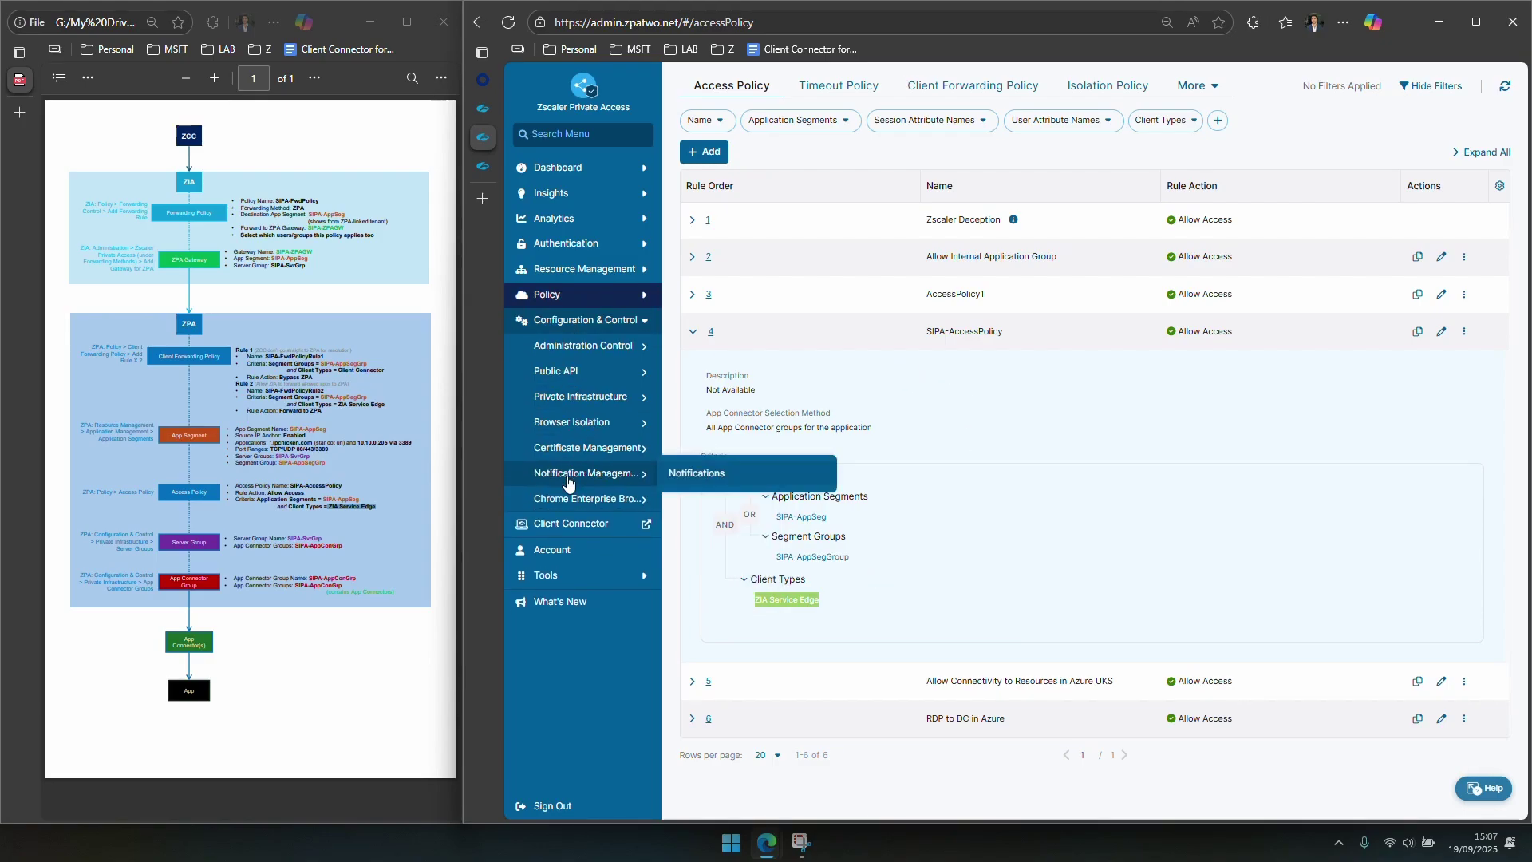
mouse_move(576, 407)
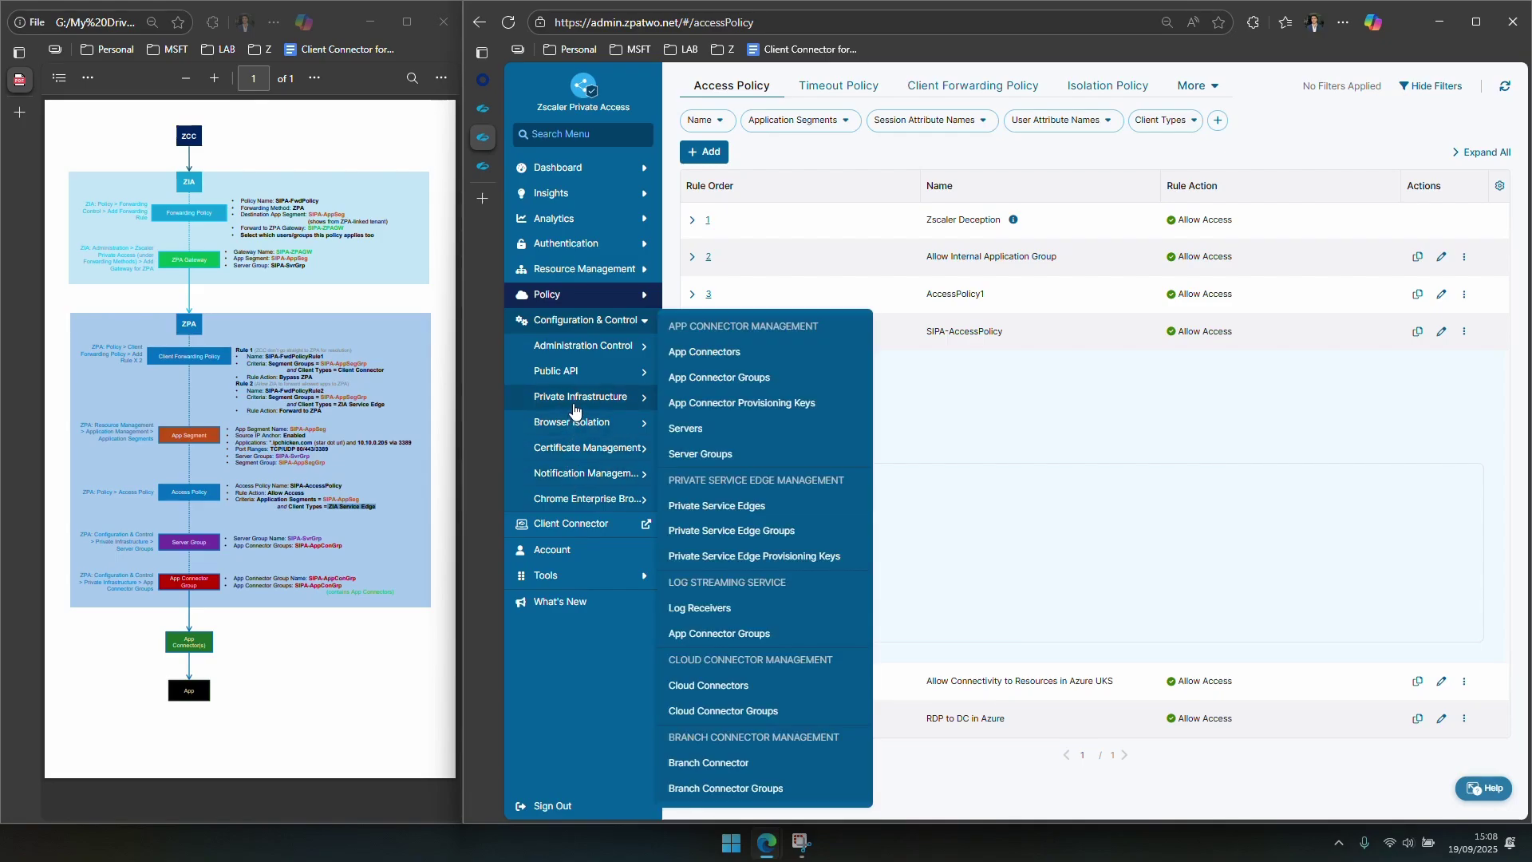
click(701, 454)
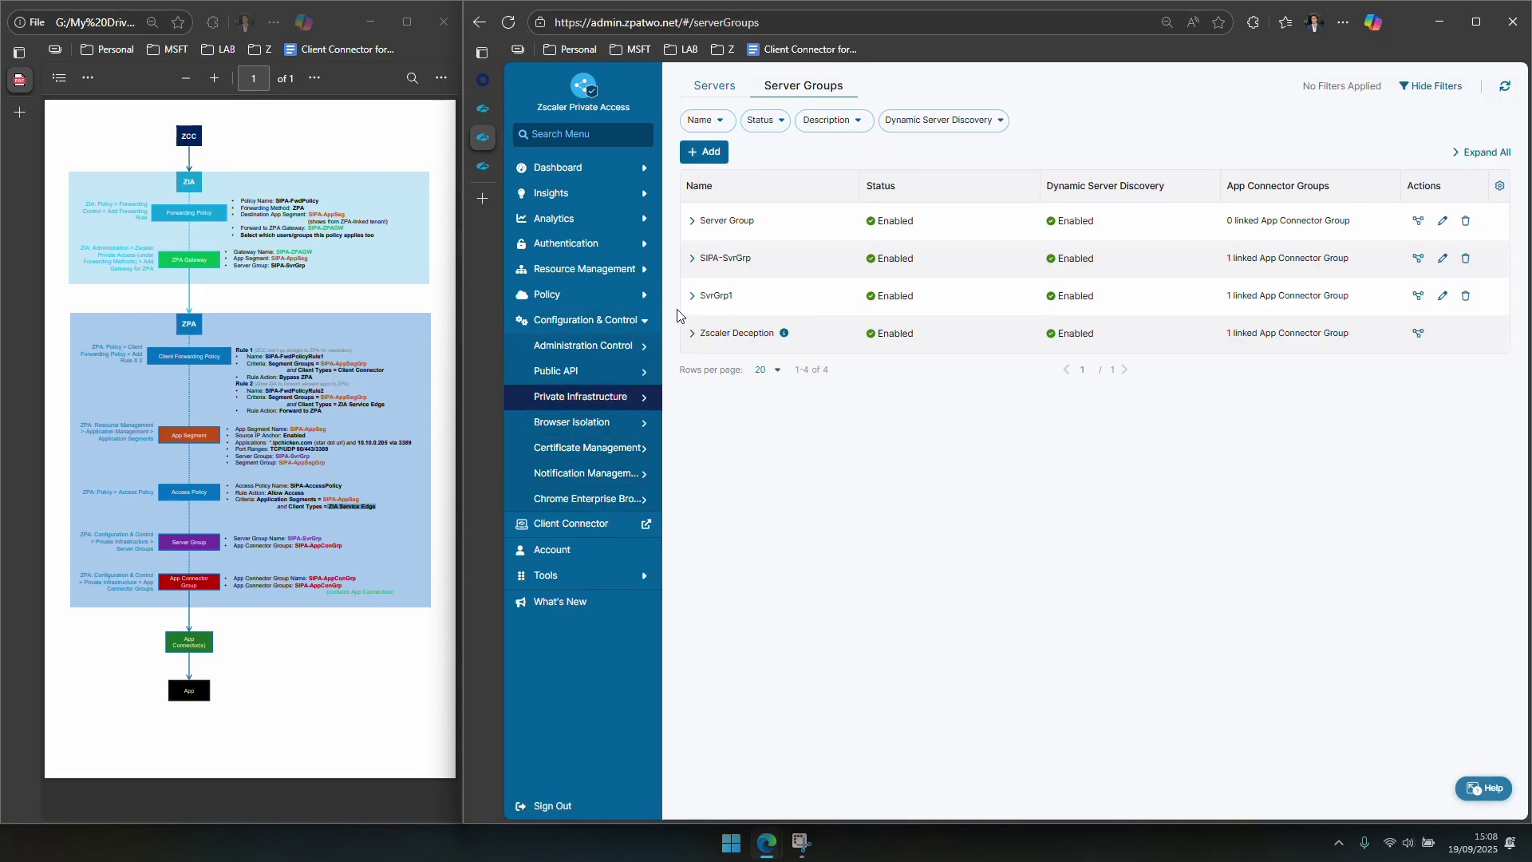
click(691, 259)
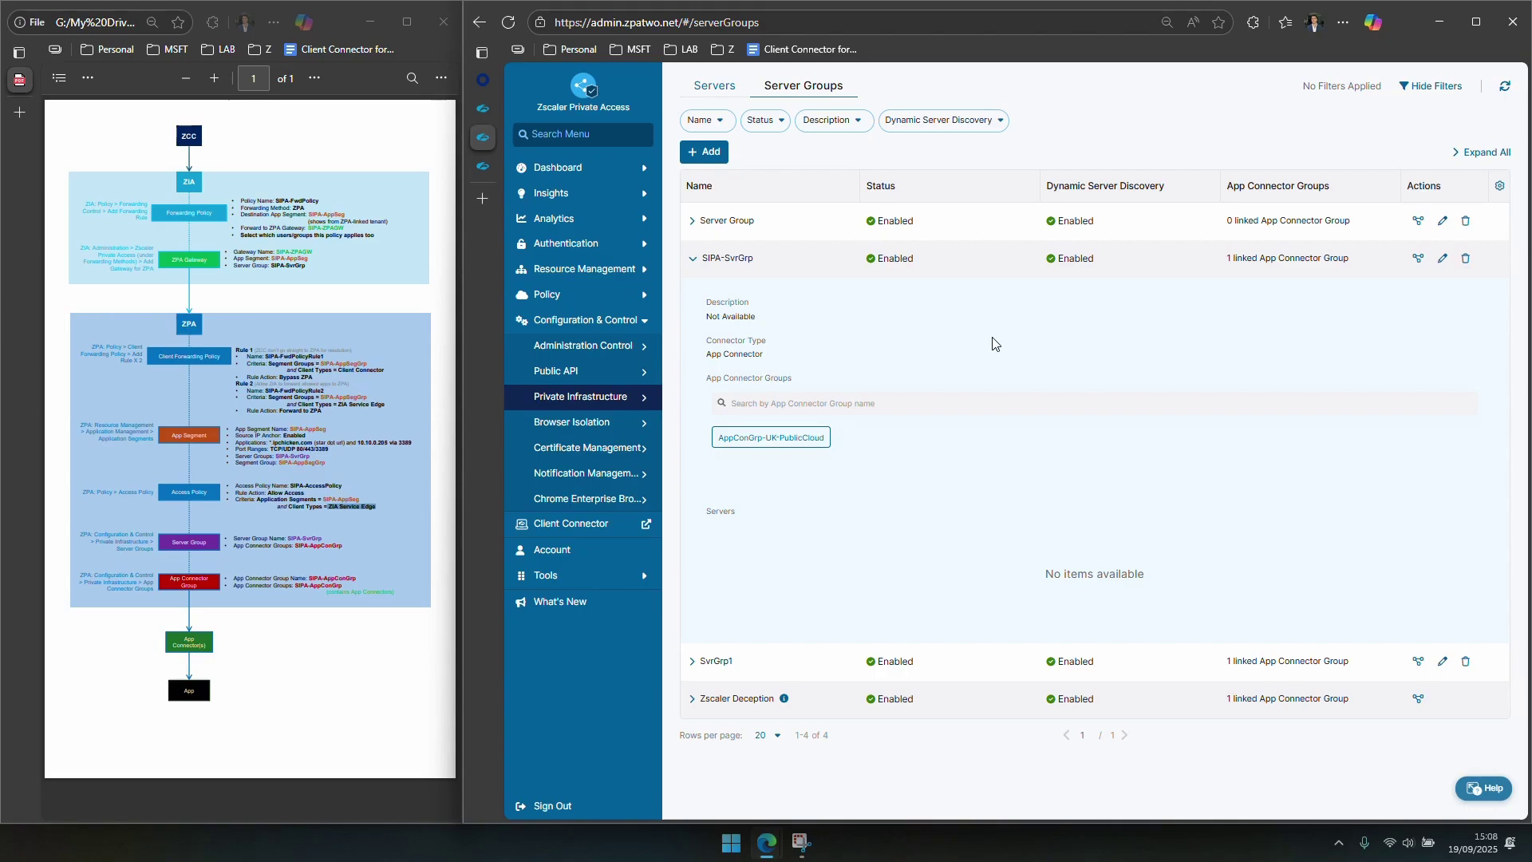
Step: Bring up the App Connector Groups list under Private Infrastructure
mouse_move(622, 407)
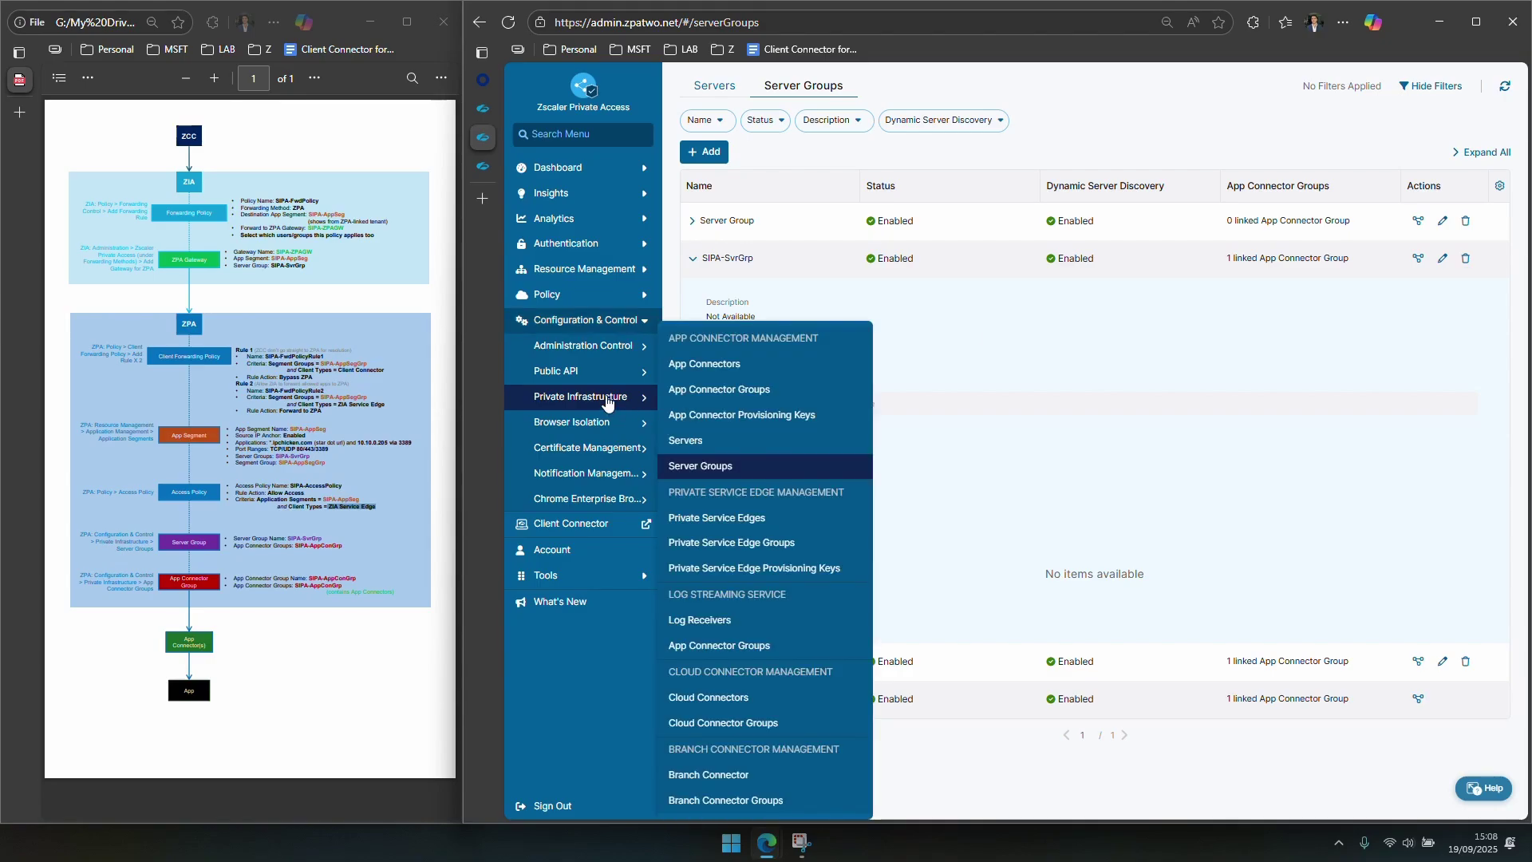
click(696, 392)
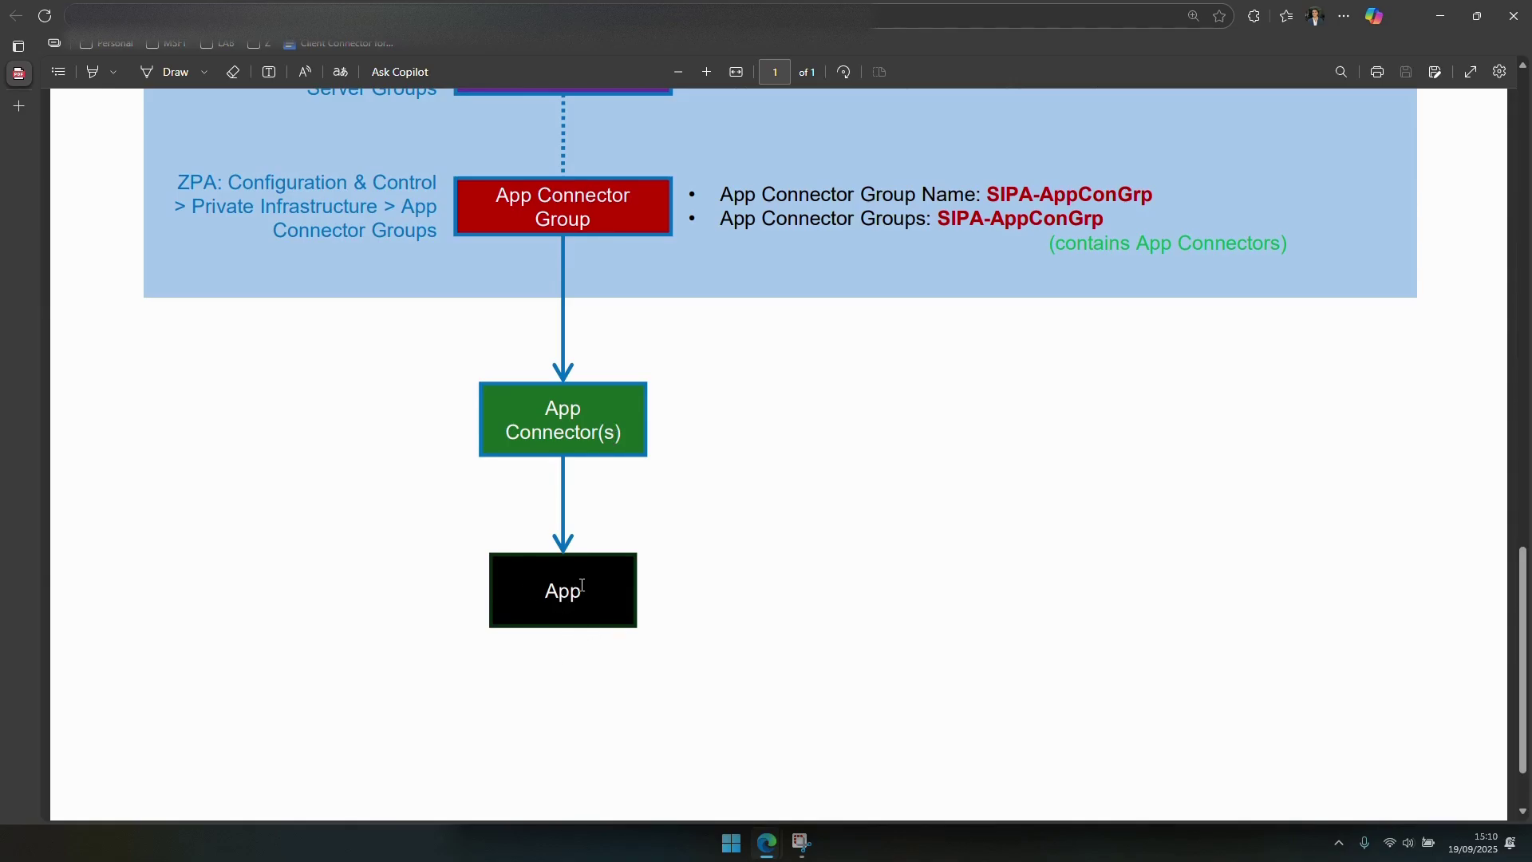
Step: Scroll the PDF diagram up and highlight the app segment's Applications entry
scroll(582, 585, up, 6)
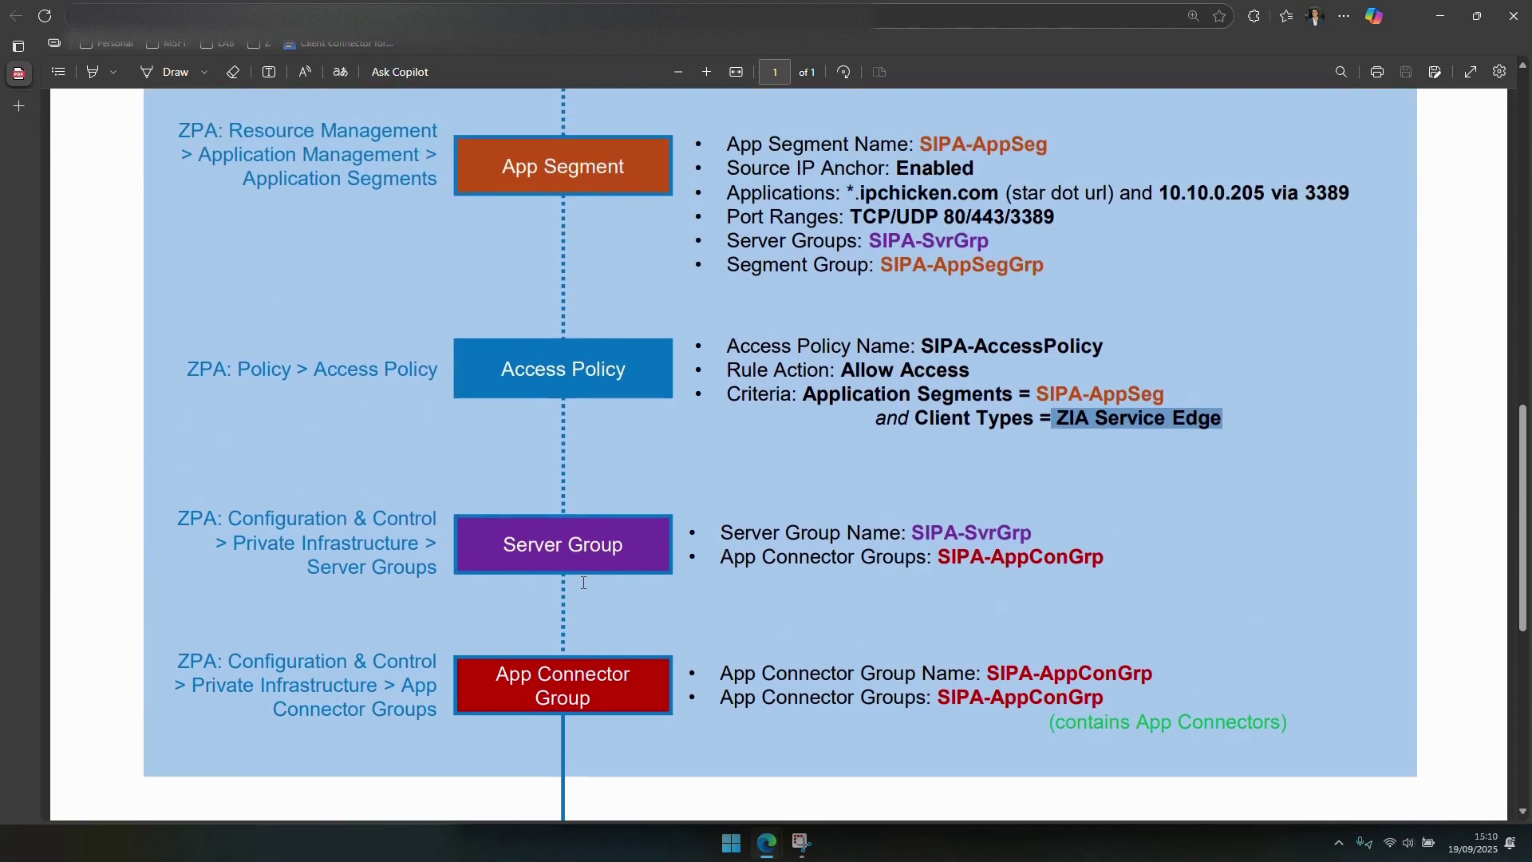
scroll(583, 583, up, 2)
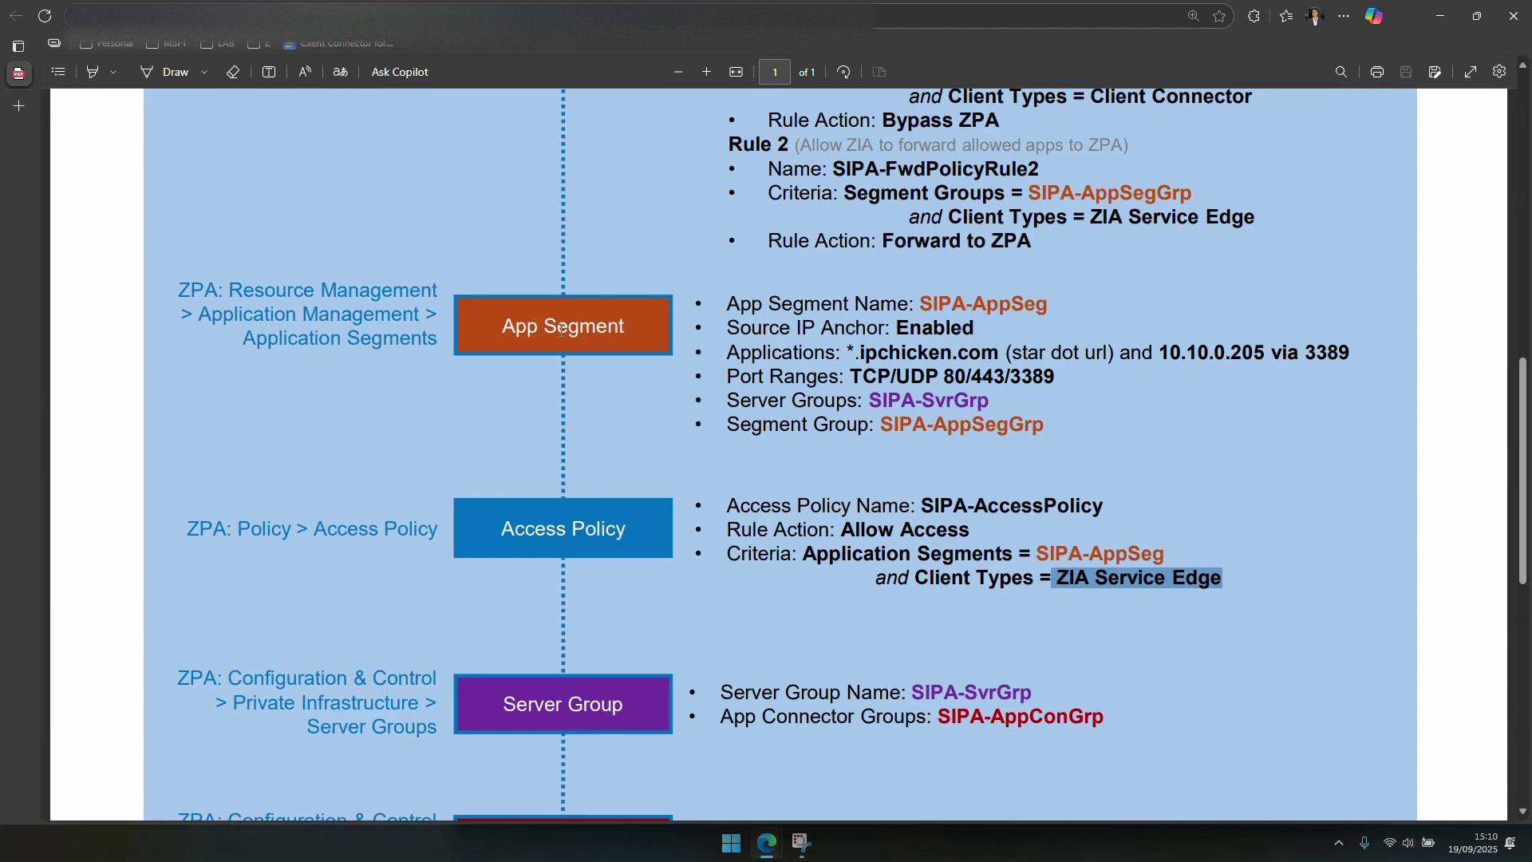
drag(740, 354, 827, 357)
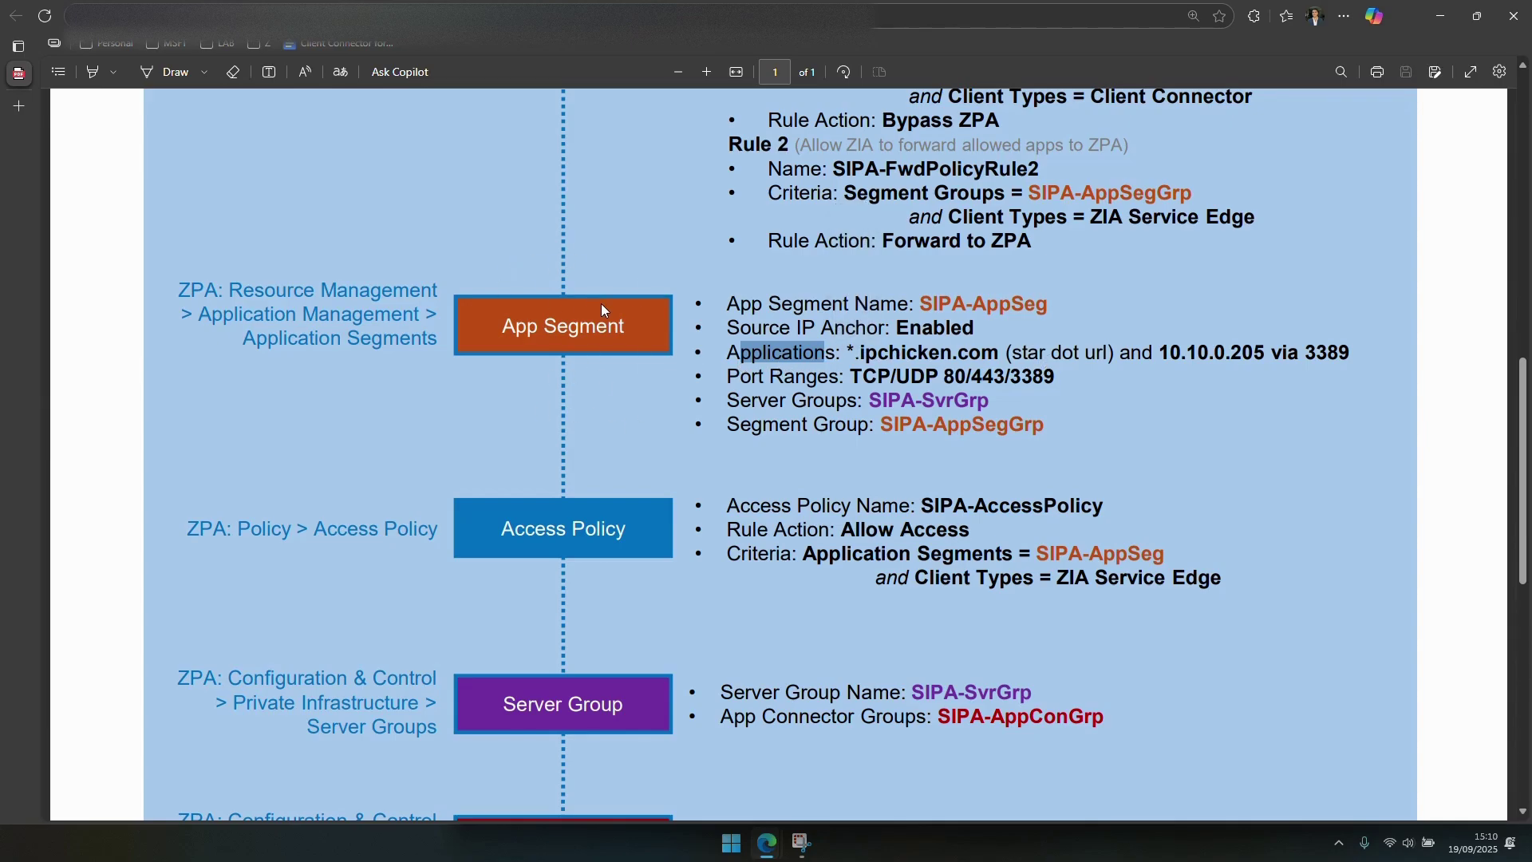
Step: Highlight the ZIA Forwarding Policy step and its note about choosing users and groups
scroll(880, 332, up, 8)
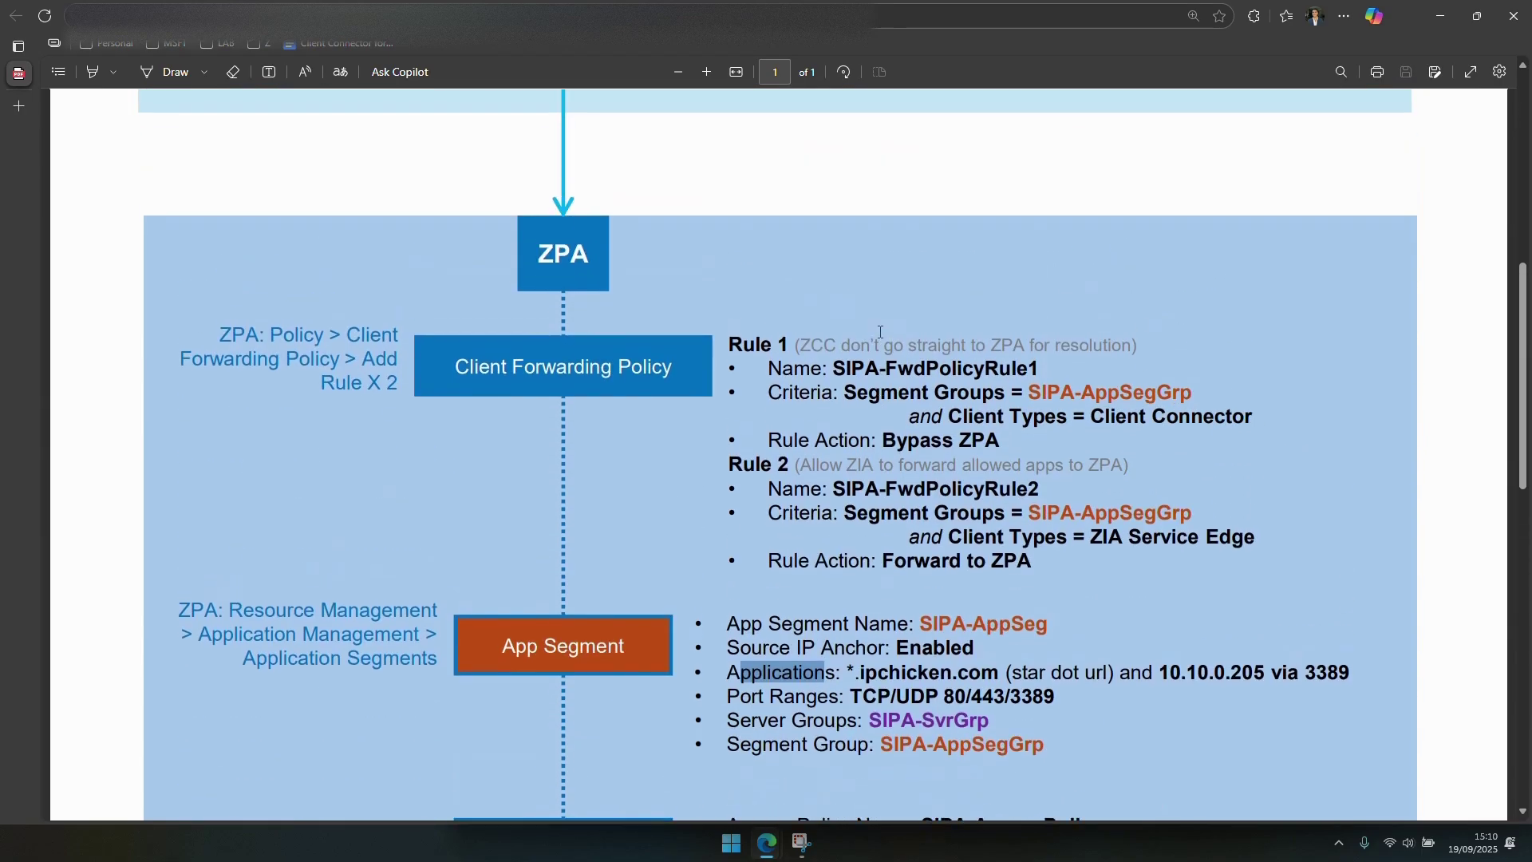
scroll(878, 332, up, 2)
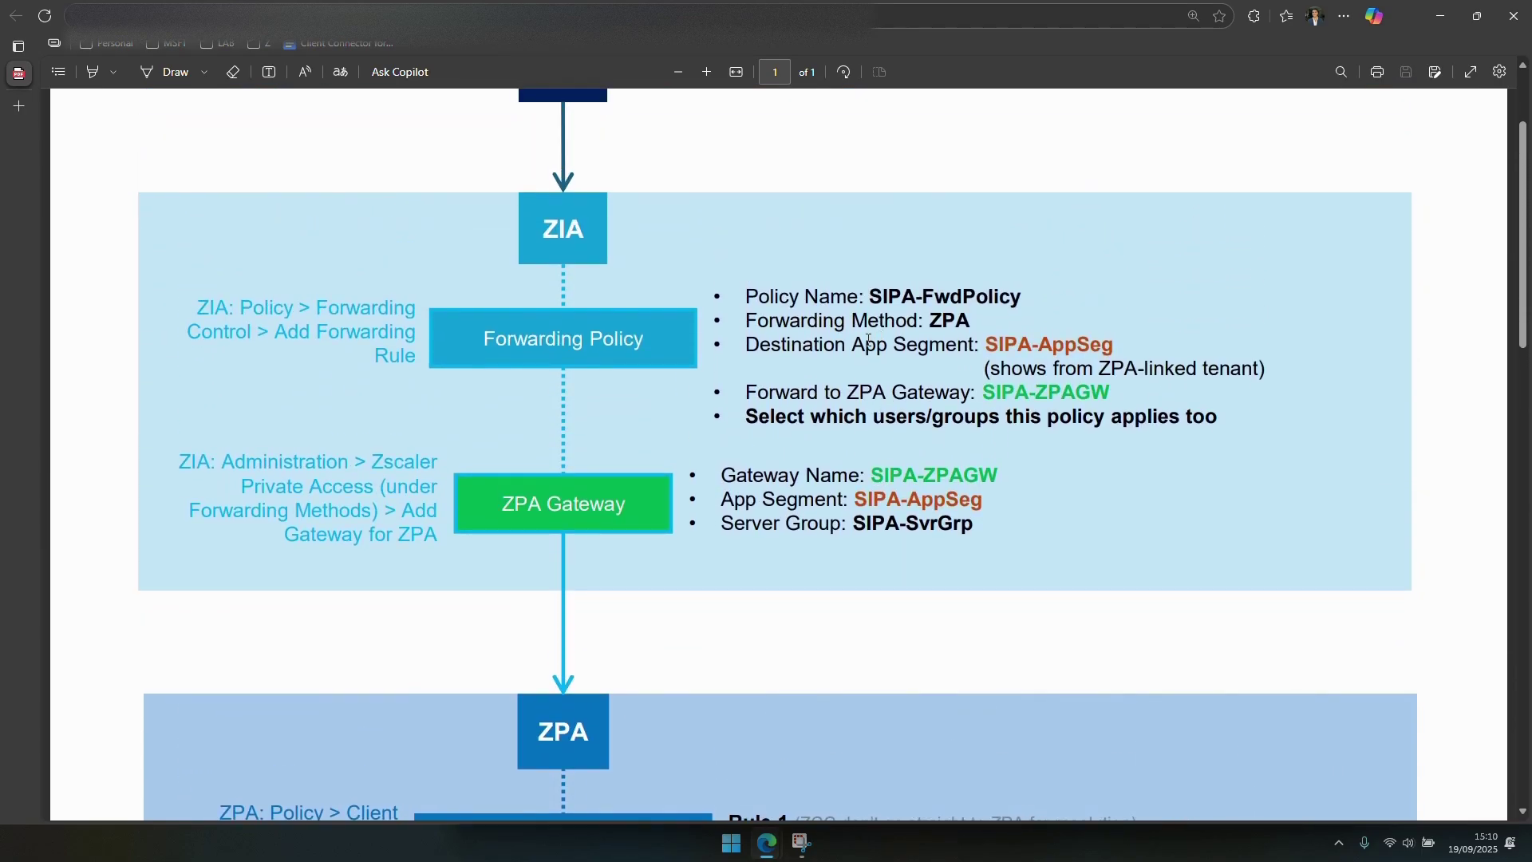
drag(557, 338, 677, 339)
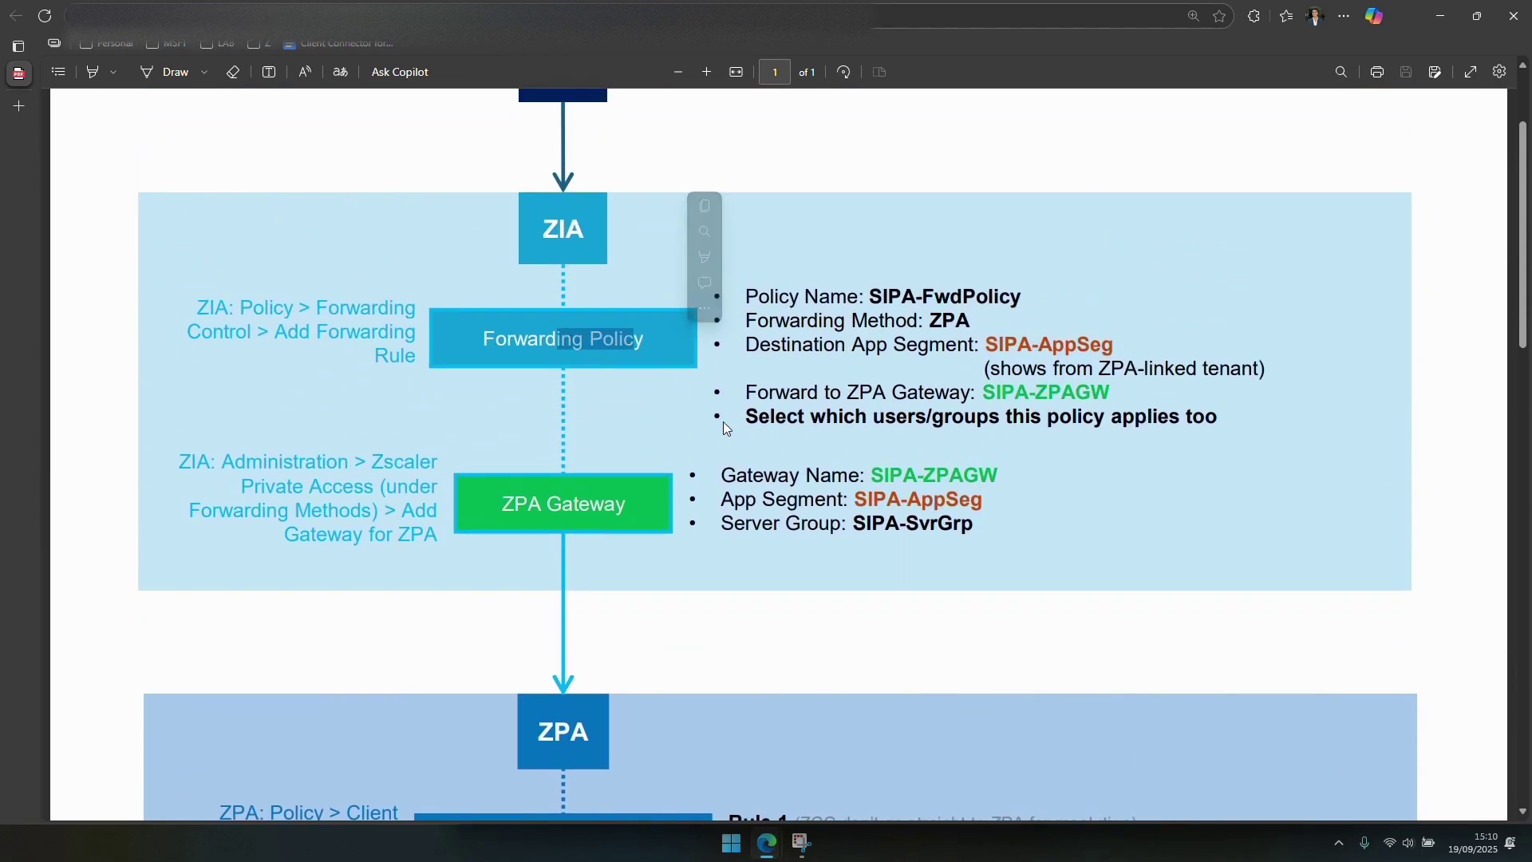
drag(759, 416, 1211, 419)
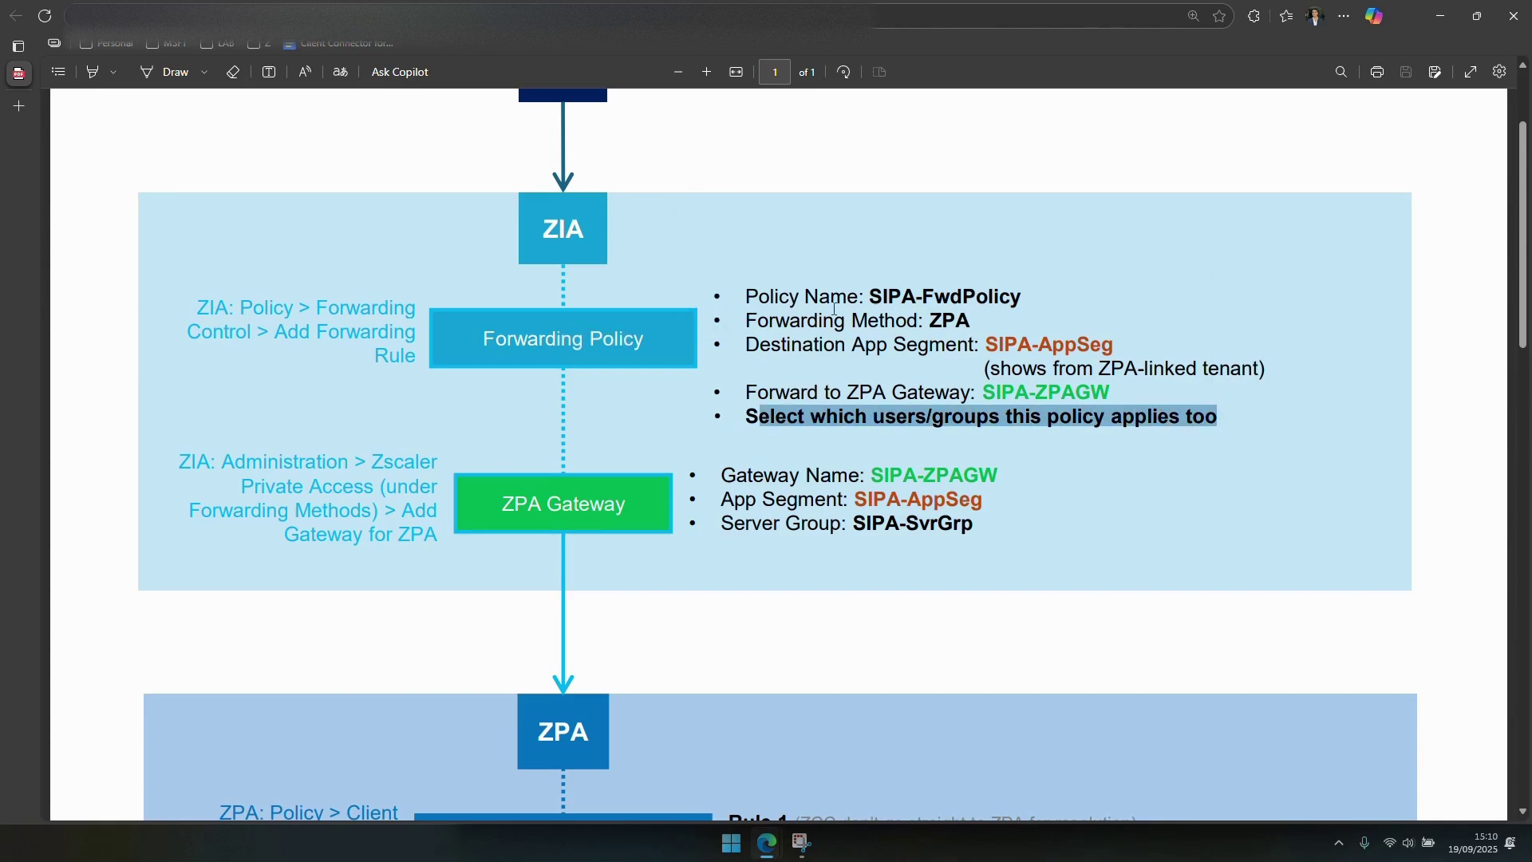